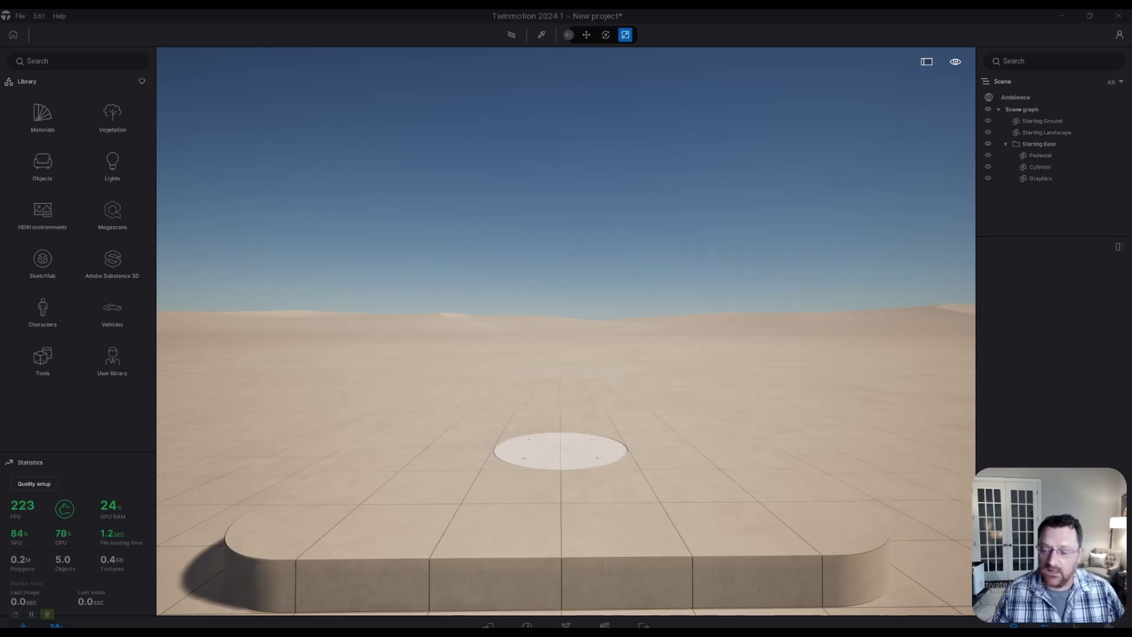
Step: Switch to the browser, open Maxtree's Plant Models Vol 80 Low Poly, and choose the FBX format with an Individual license
key("alt+Tab")
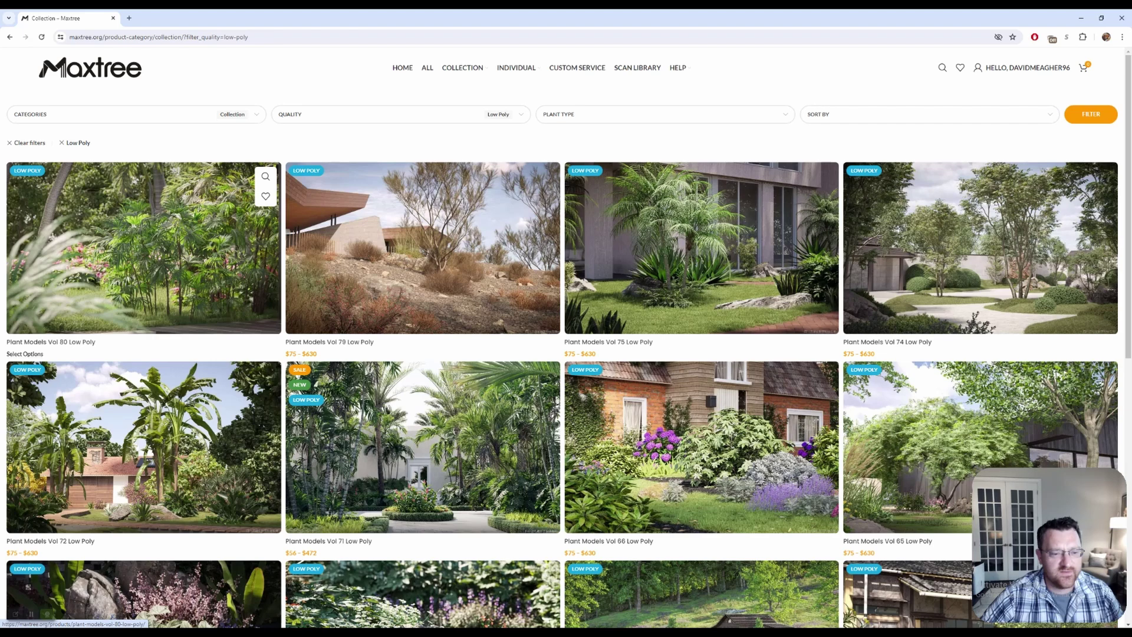
left_click(143, 247)
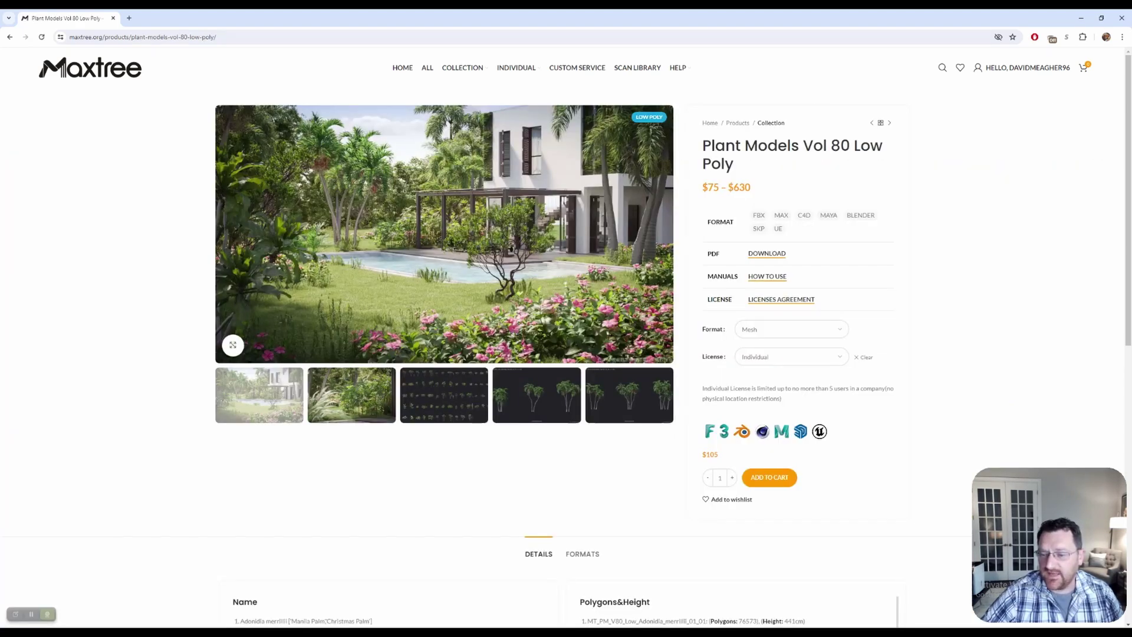
left_click(791, 329)
left_click(791, 350)
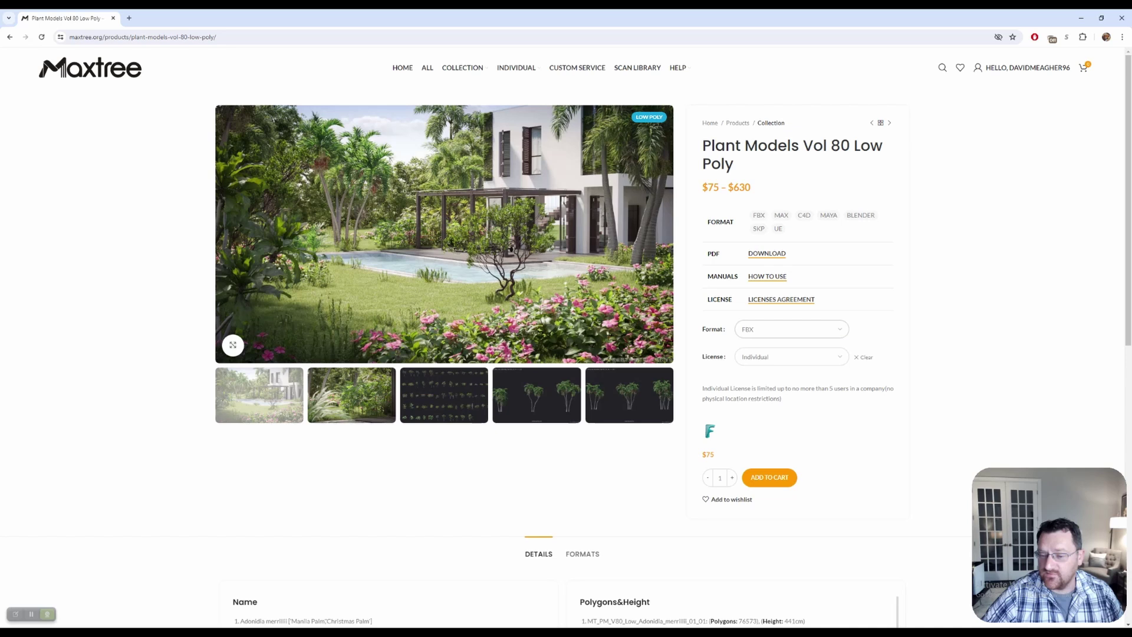
left_click(791, 357)
left_click(791, 378)
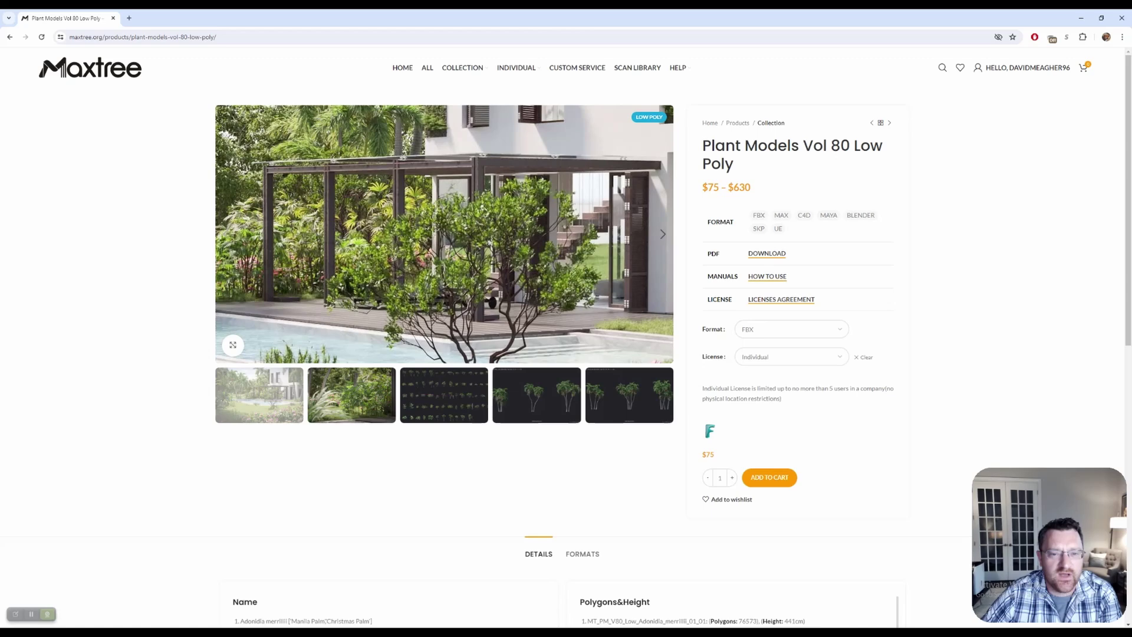
Step: Browse Maxtree's High Poly collection and filter it sorted by price from low to high
left_click(402, 68)
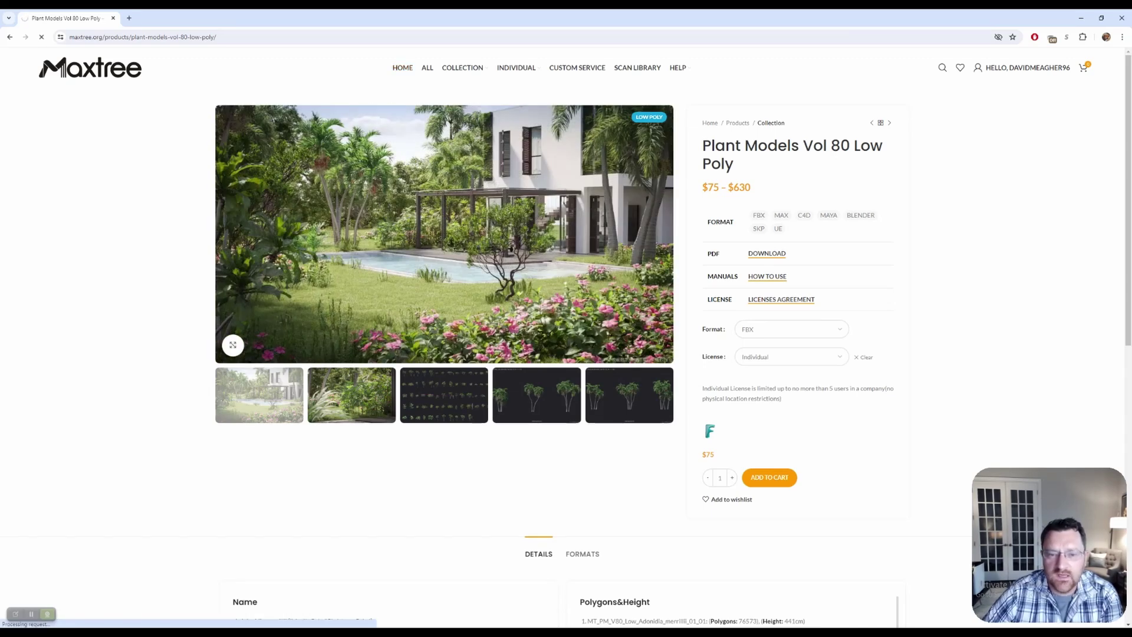
mouse_move(463, 67)
left_click_drag(471, 100, 472, 68)
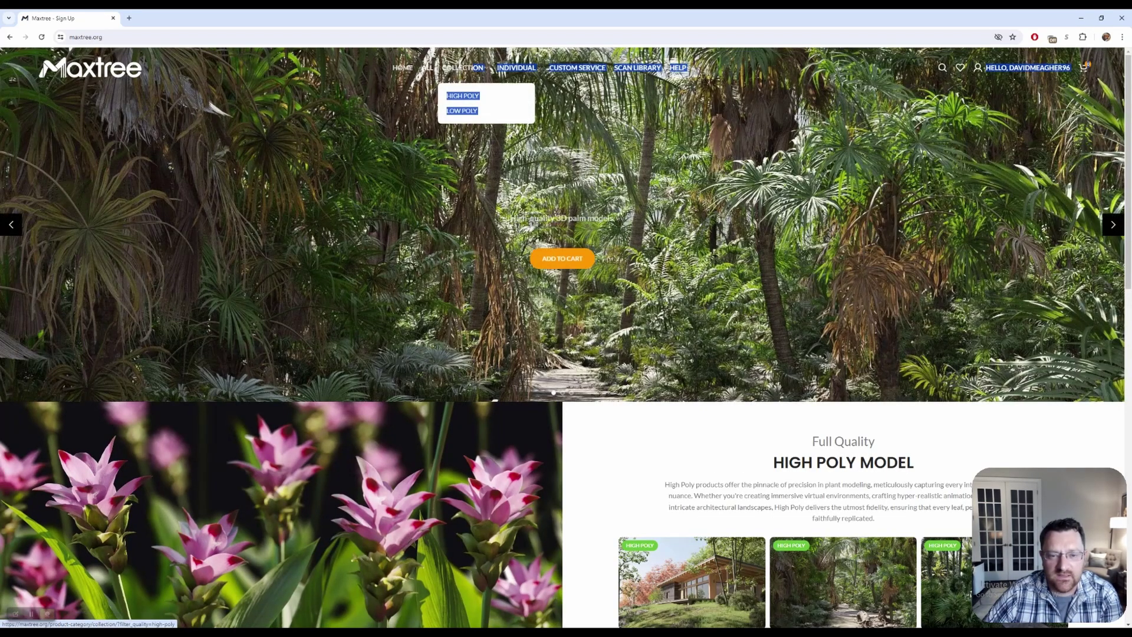
left_click(463, 95)
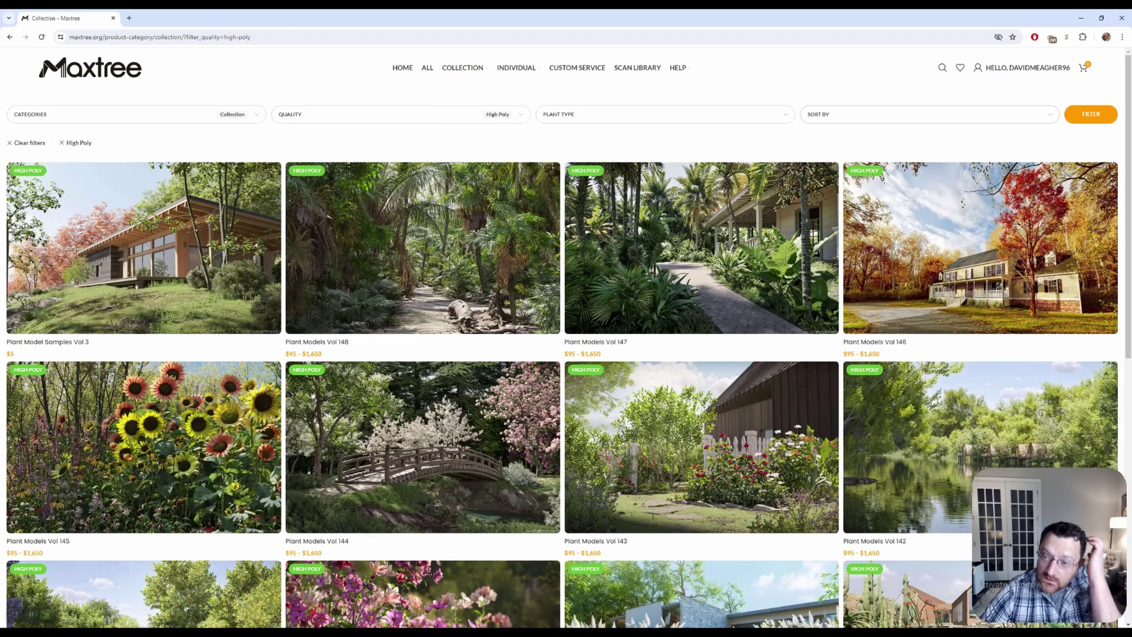
left_click(928, 114)
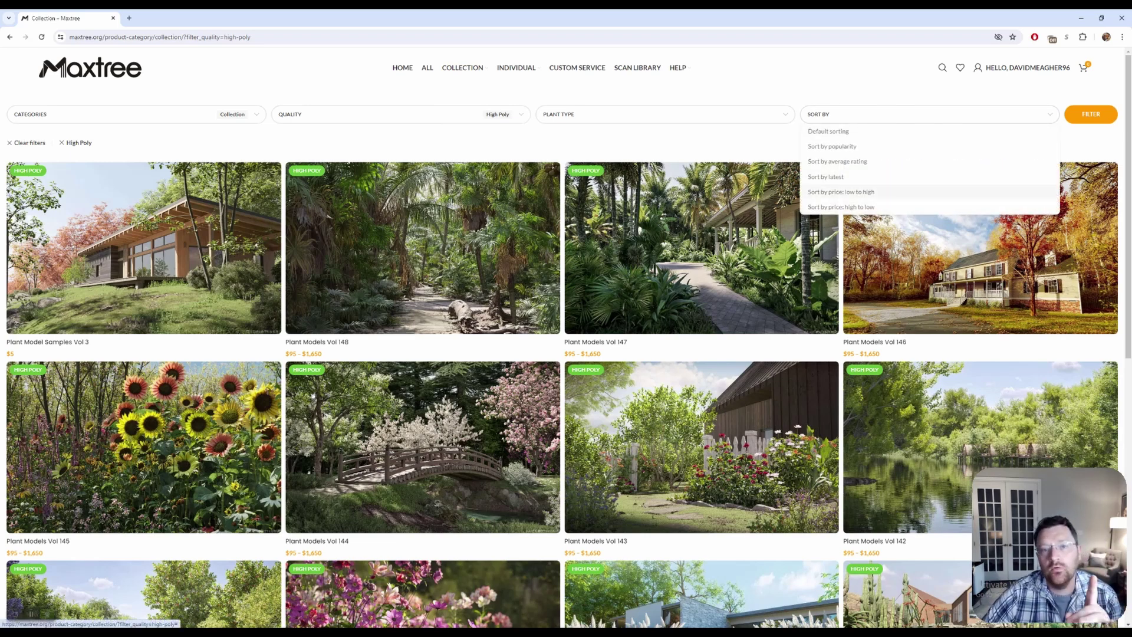
left_click(828, 192)
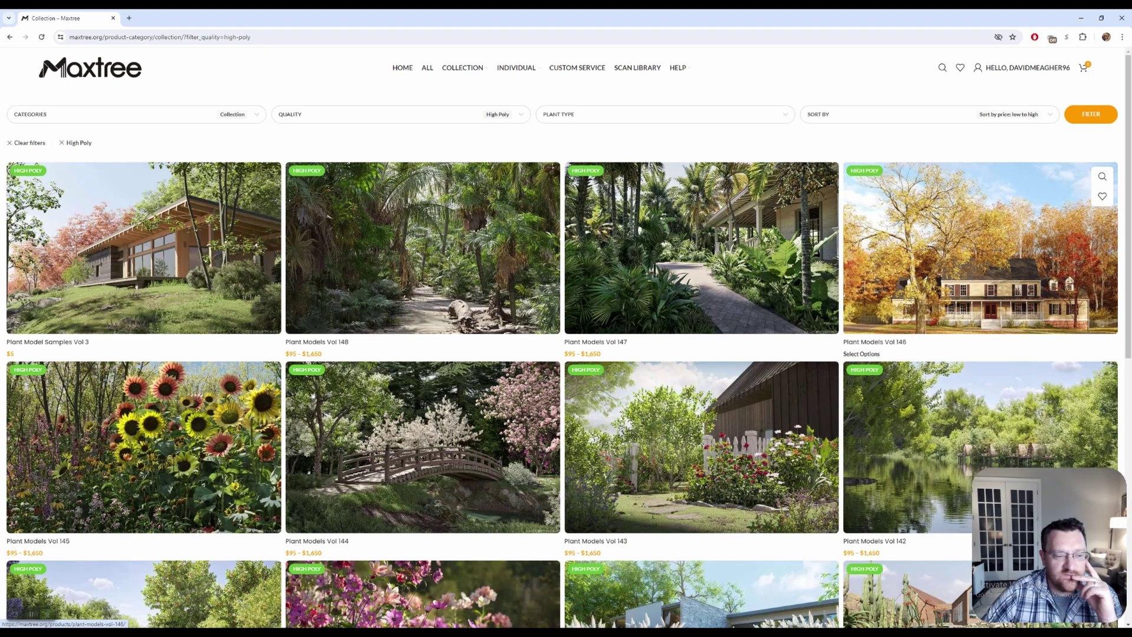
left_click(1090, 114)
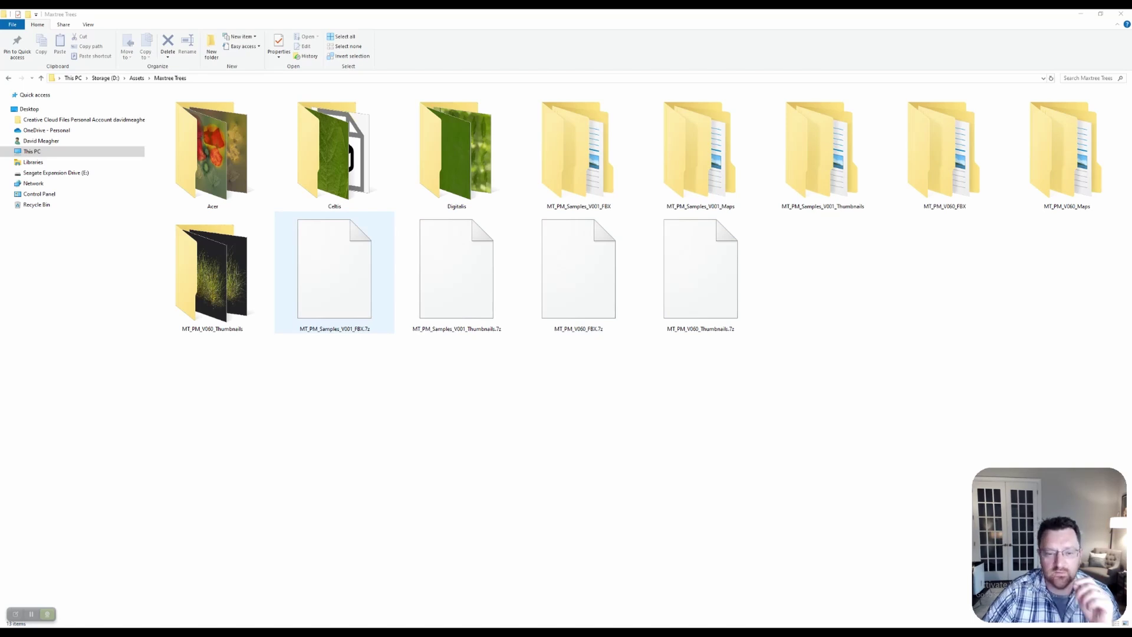
Step: View the 7-Zip extraction options for the MT_PM_Samples_V001_FBX.7z archive in the Maxtree Trees folder
right_click(332, 253)
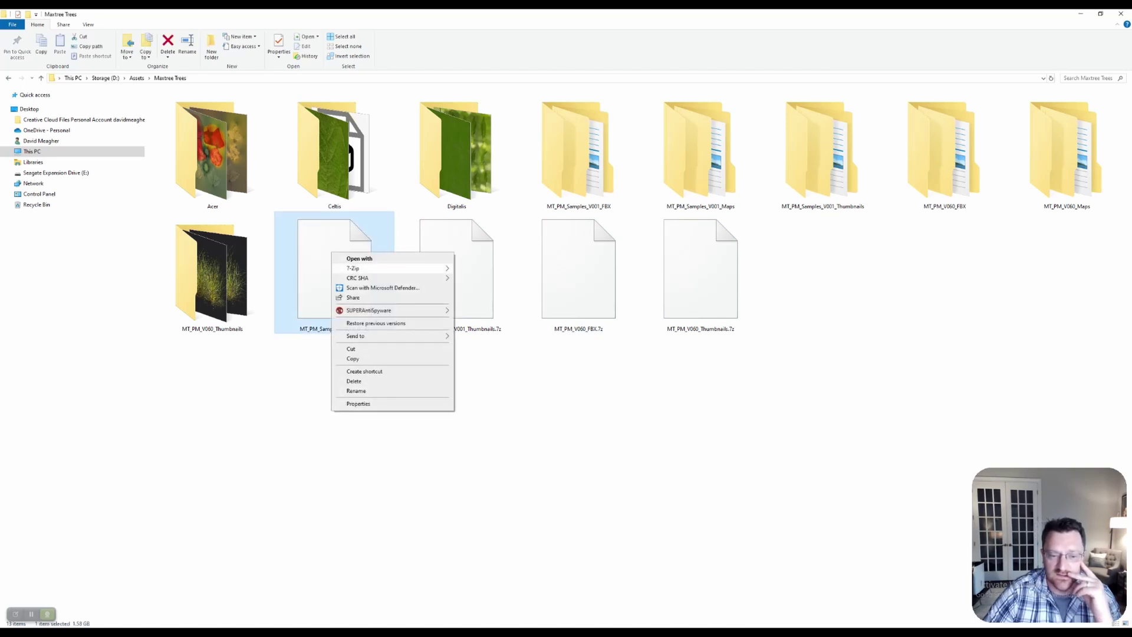
mouse_move(360, 268)
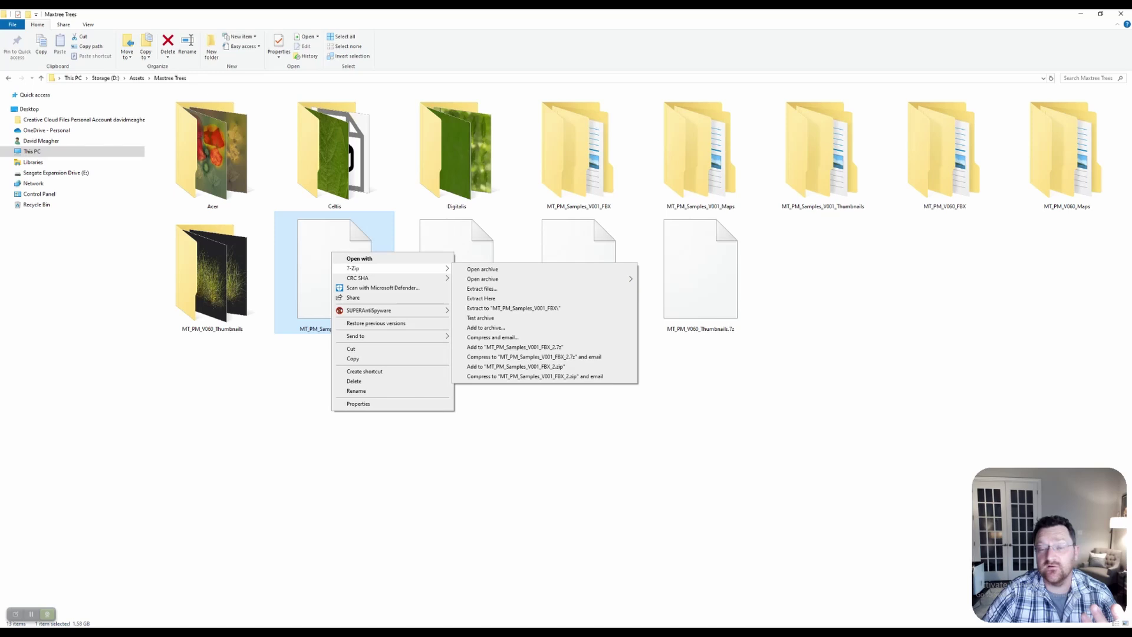
key("Escape")
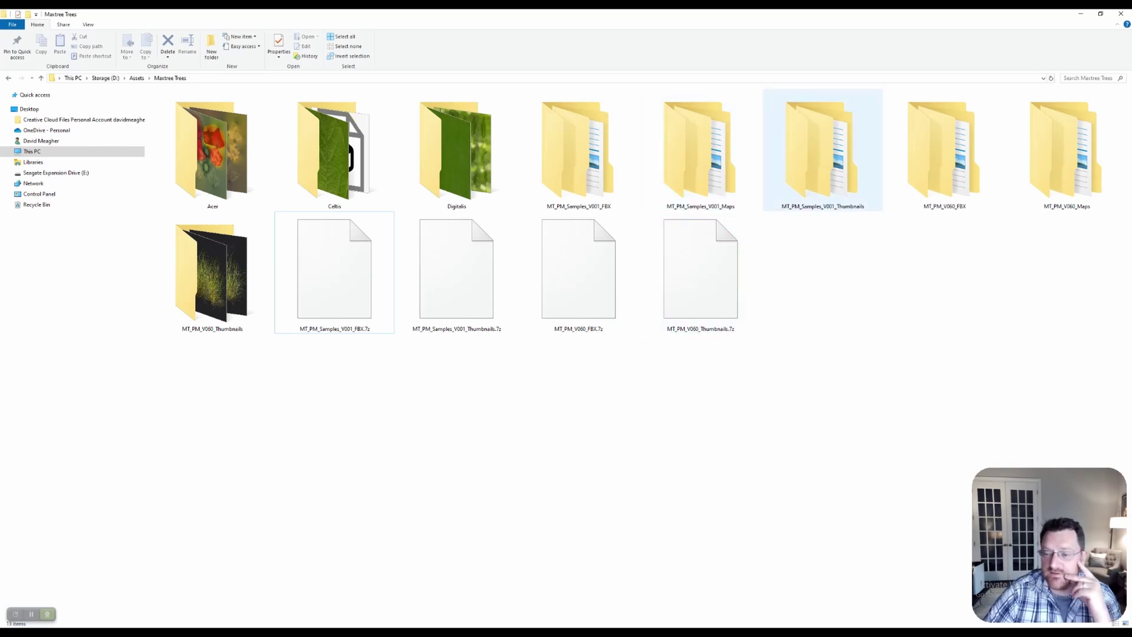
Step: Look through the plant previews in the nested MT_PM_Samples_V001_Thumbnails folder and return to Maxtree Trees
double_click(822, 150)
double_click(204, 104)
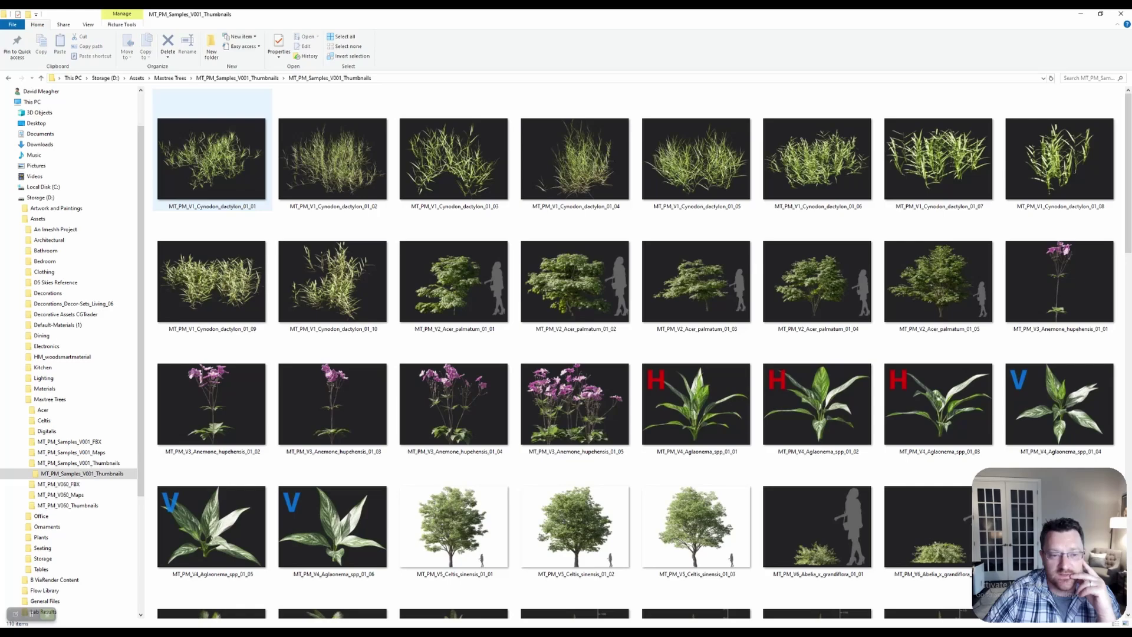
scroll(333, 311, "down", 5)
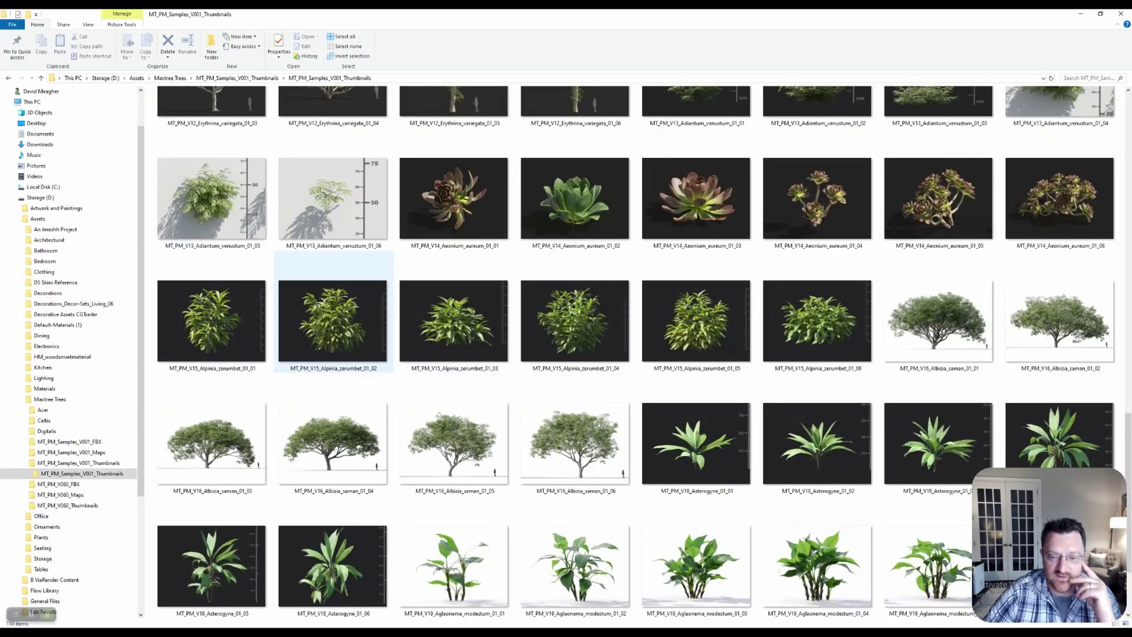
scroll(333, 311, "up", 6)
key("alt+Left")
key("alt+Left")
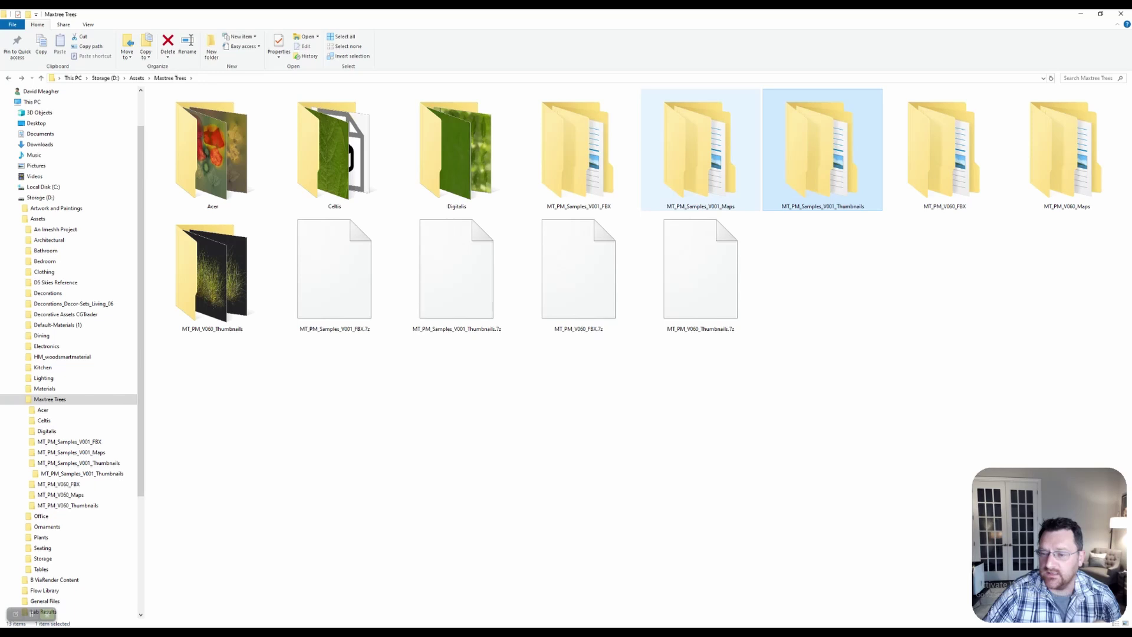
Step: Look through the texture images in the nested MT_PM_Samples_V001_Maps folder and return to Maxtree Trees
double_click(700, 151)
double_click(197, 104)
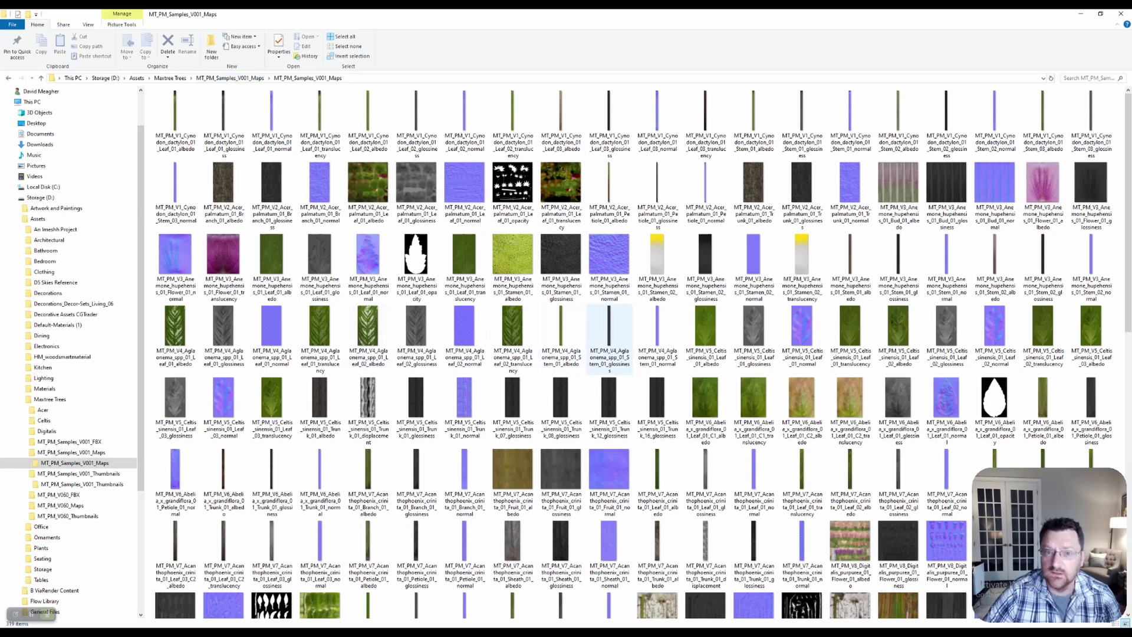
scroll(513, 345, "down", 10)
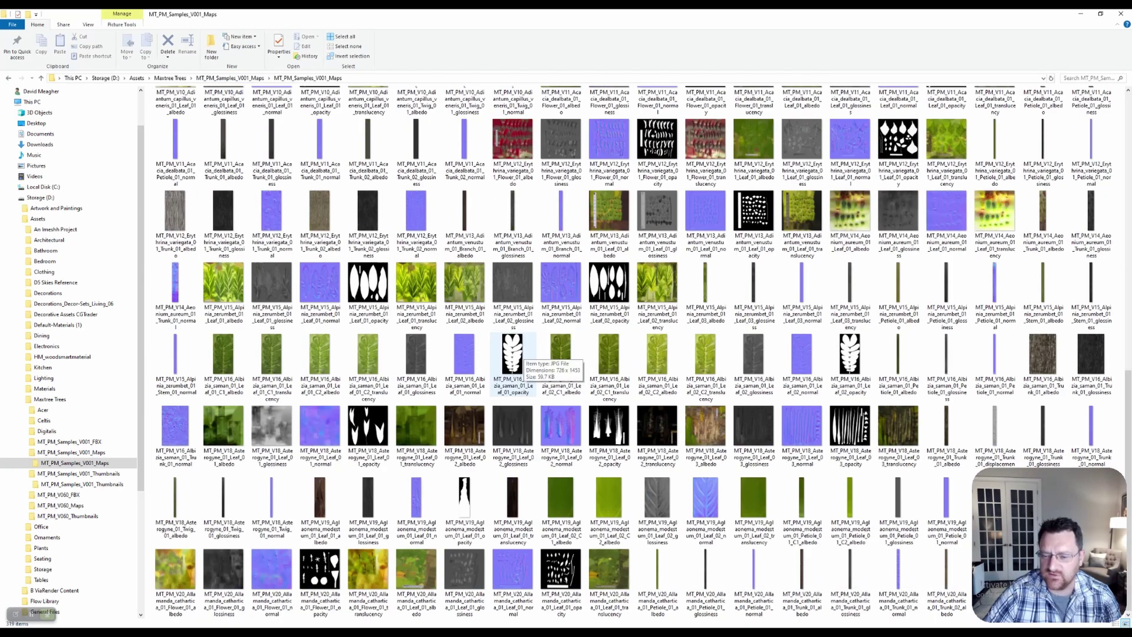
scroll(512, 353, "up", 8)
key("alt+Left")
key("alt+Left")
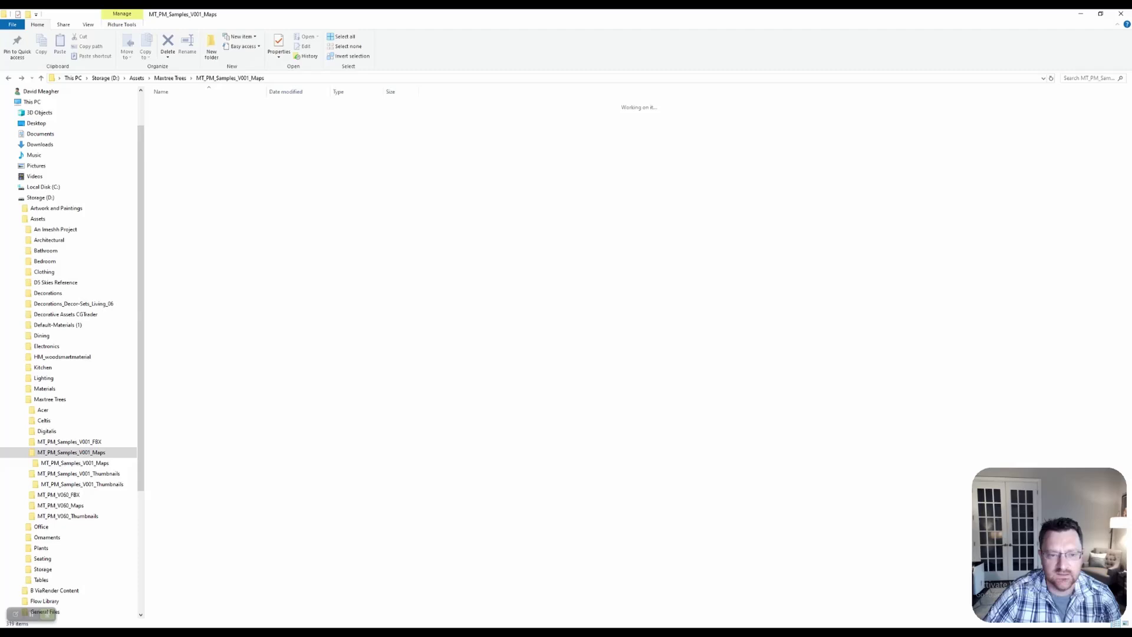
Step: Review the plant model files in the nested MT_PM_Samples_V001_FBX folder and return to Maxtree Trees
double_click(578, 153)
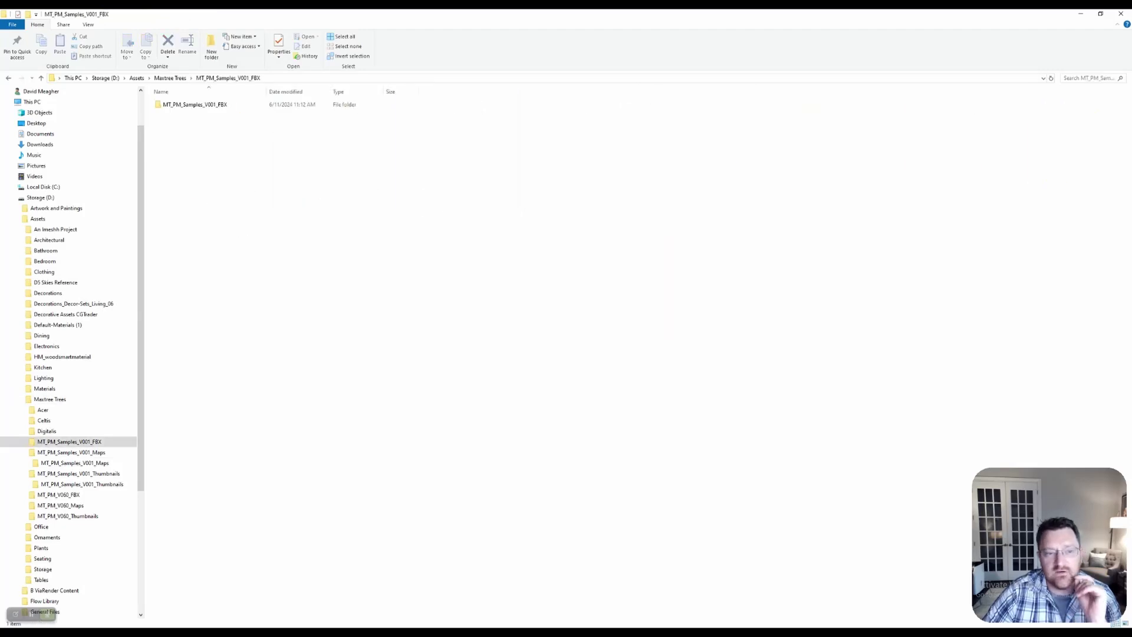
double_click(197, 103)
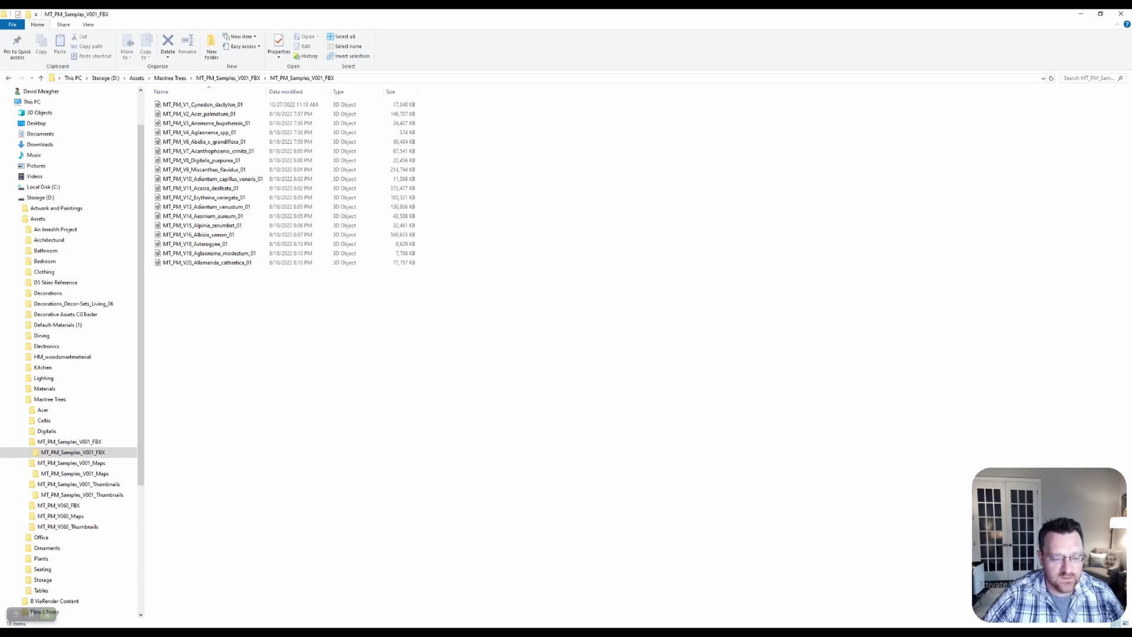
key("alt+Left")
key("alt+Left")
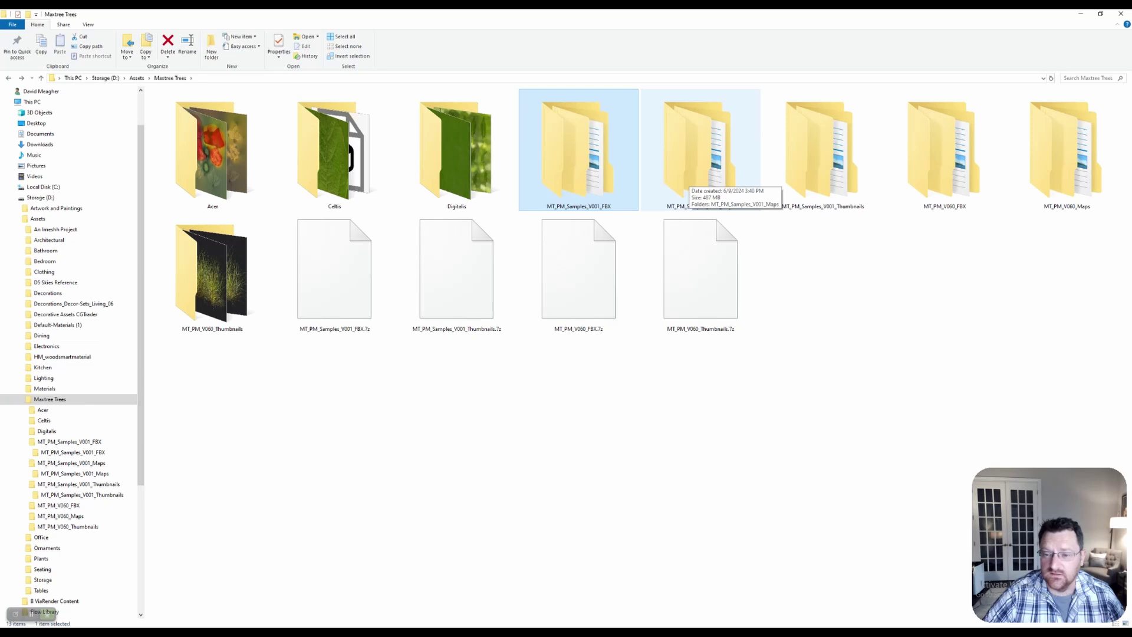
Step: Search the nested MT_PM_Samples_V001_Maps folder for "acer" and select all the matching texture maps
double_click(700, 177)
key("alt+Left")
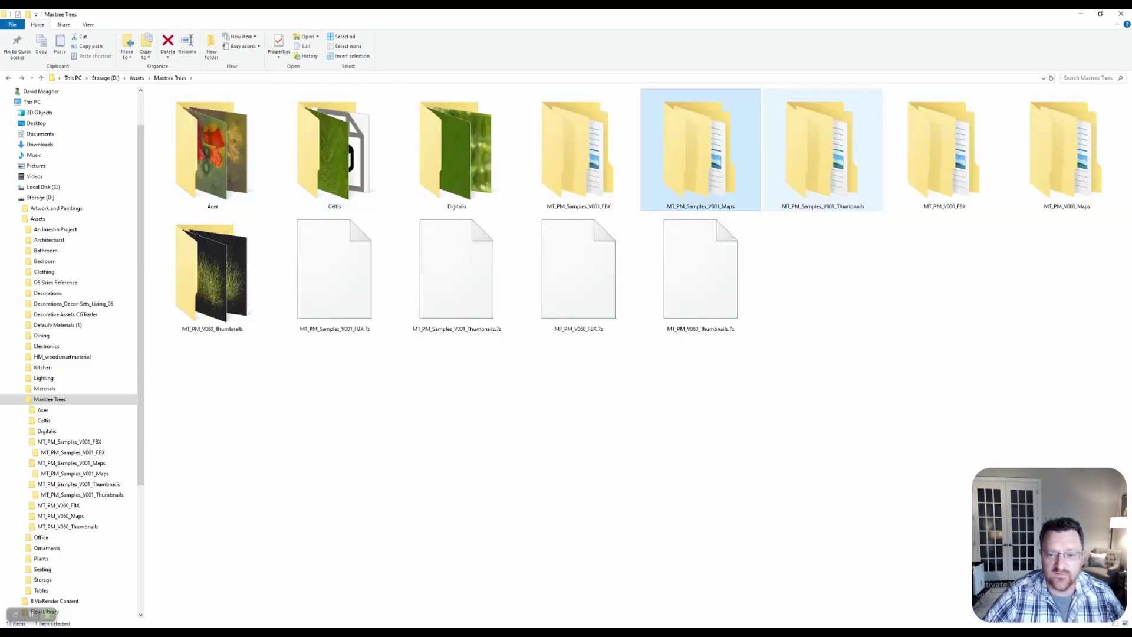
double_click(701, 159)
double_click(197, 104)
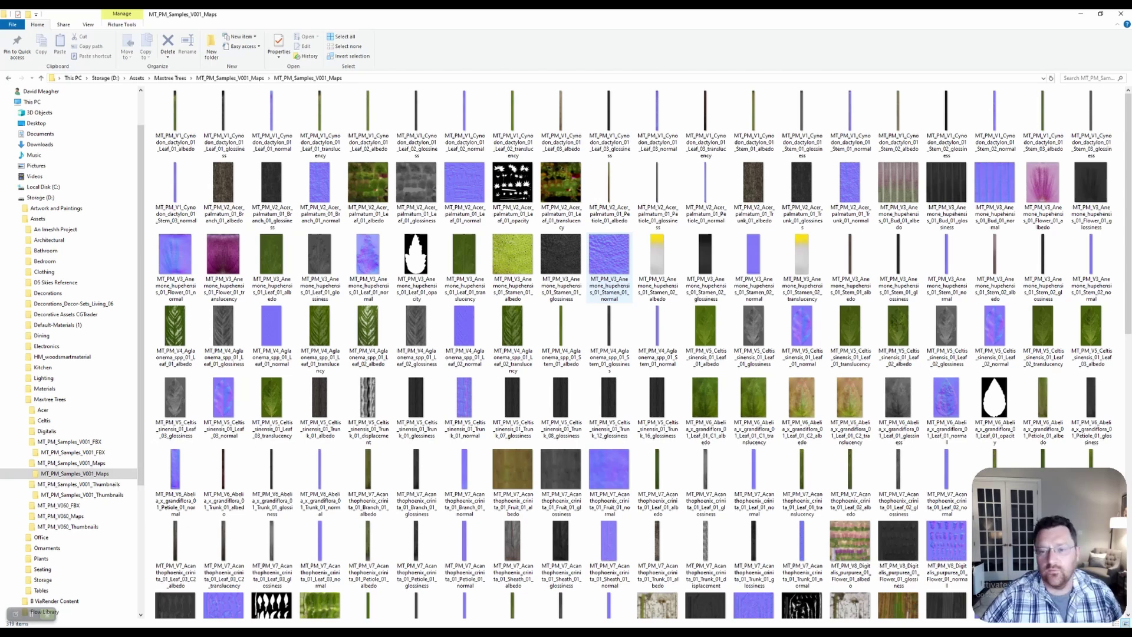
left_click(1088, 78)
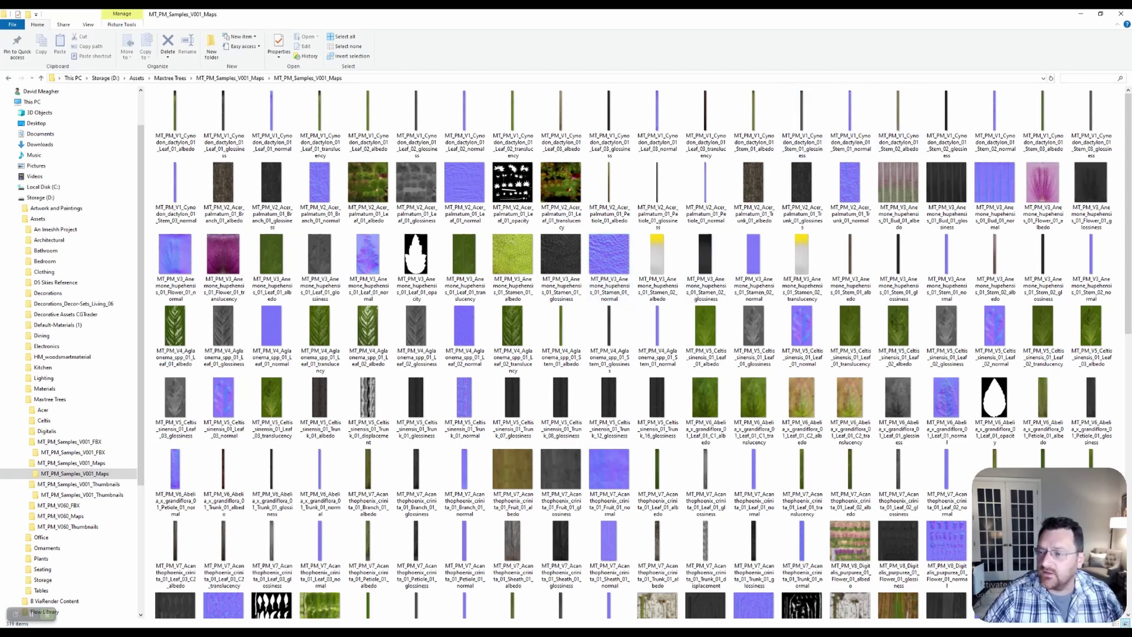
type("acer")
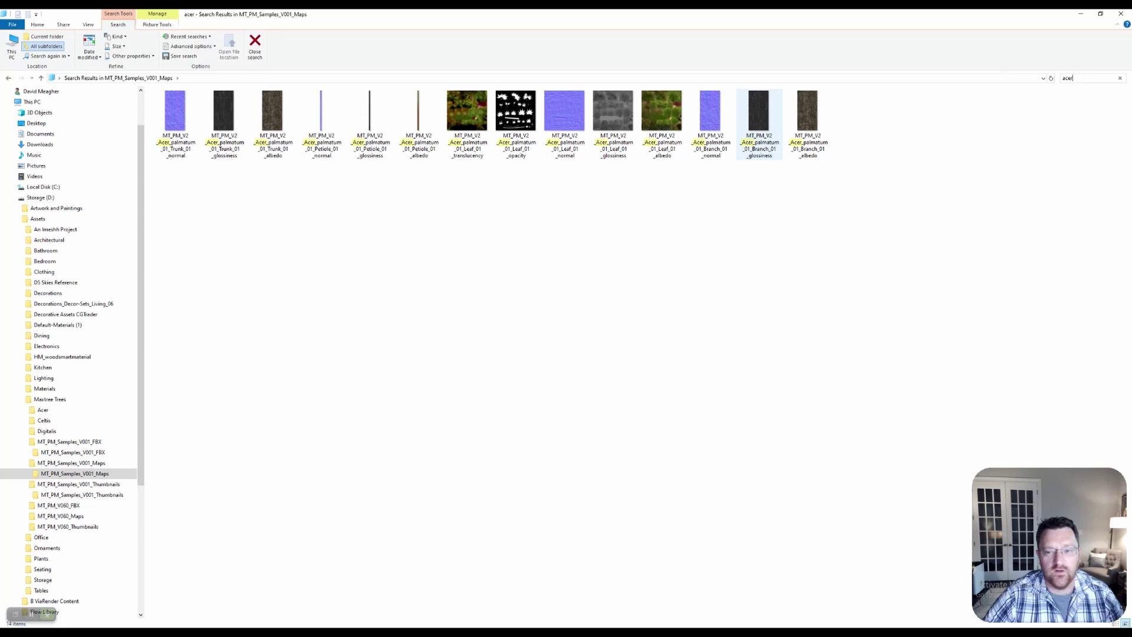
left_click_drag(870, 115, 148, 169)
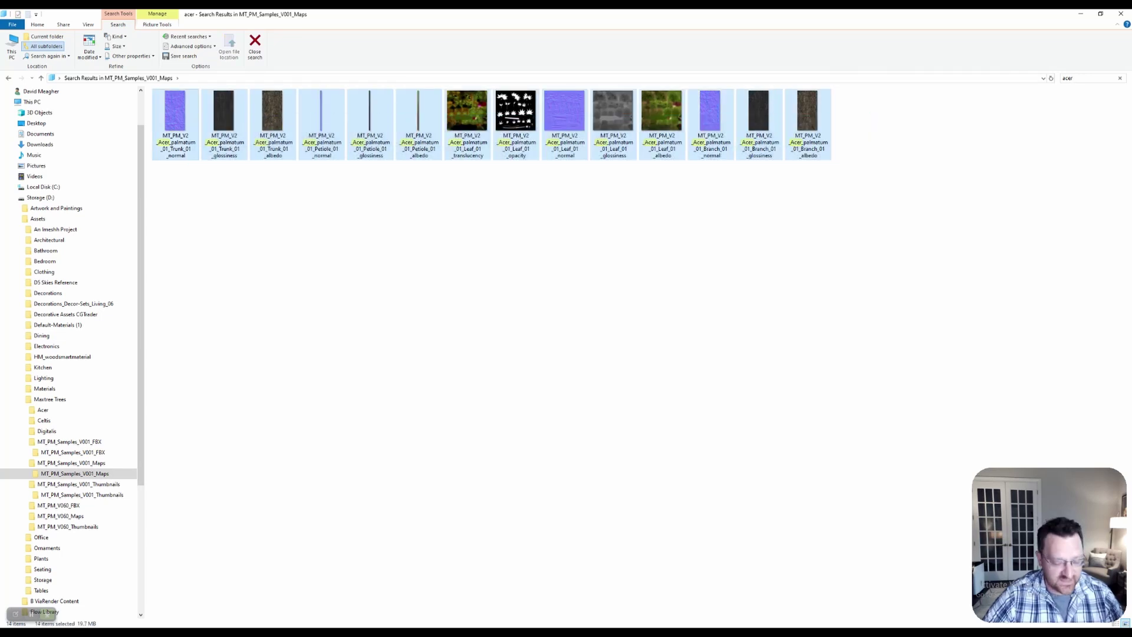
key("Escape")
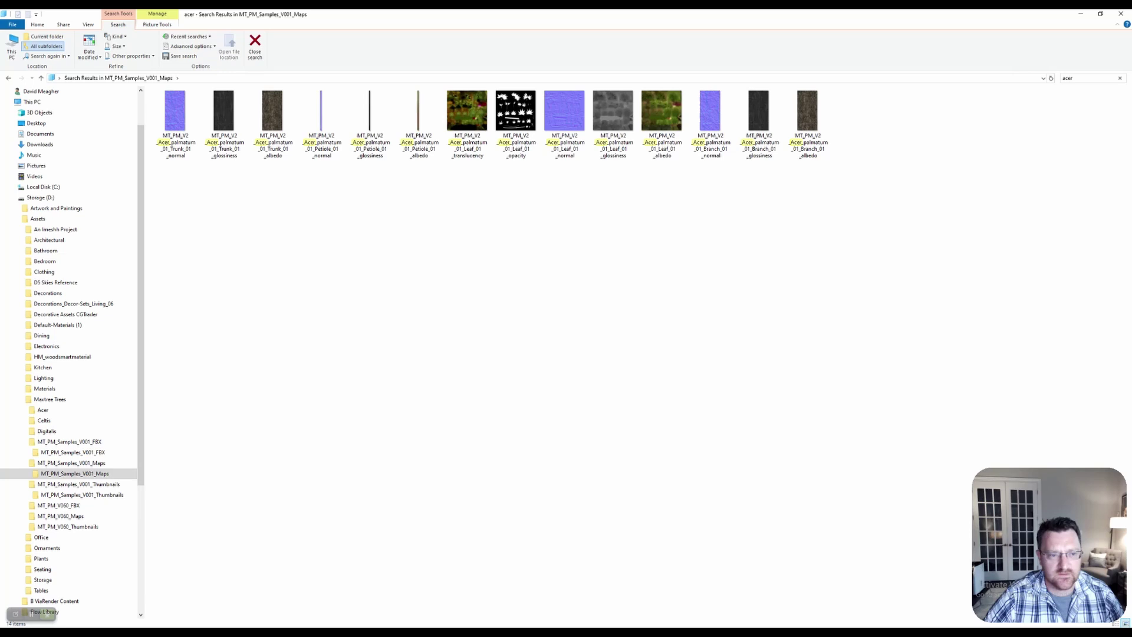
Step: Leave the search, return to Maxtree Trees and open the Acer folder to review its model and texture maps
key("alt+Left")
key("alt+Left")
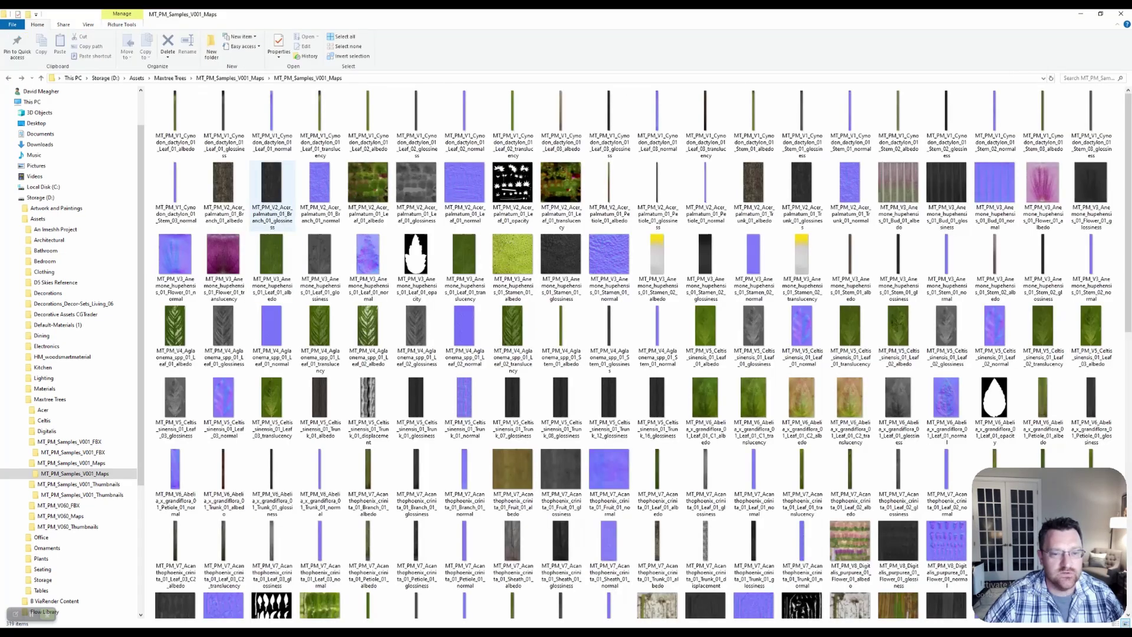
key("alt+Left")
double_click(212, 144)
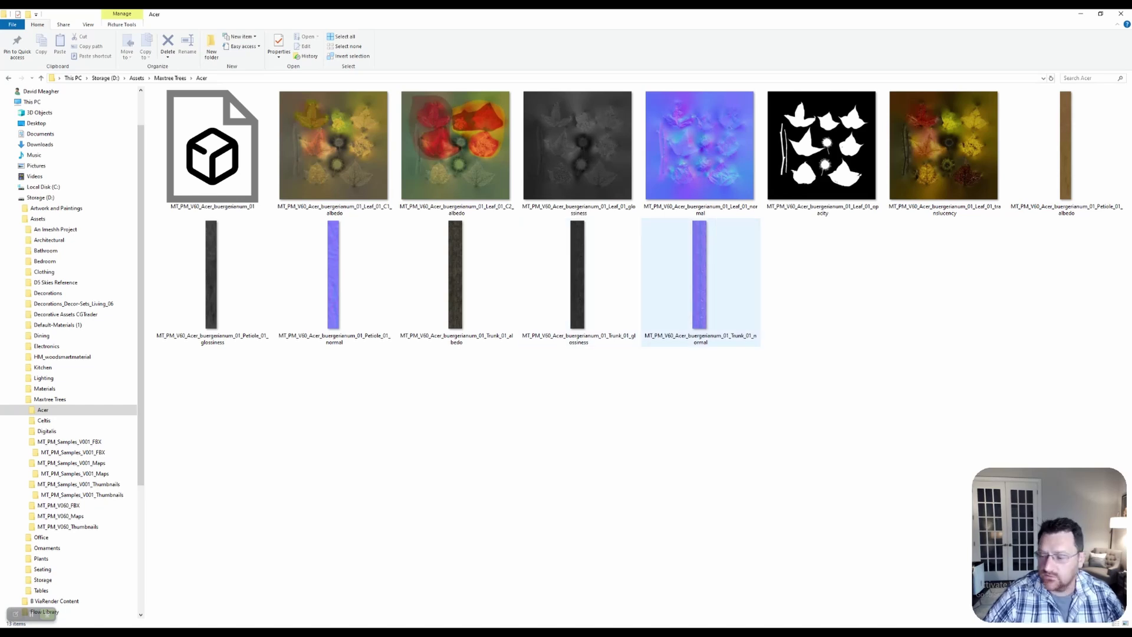
mouse_move(753, 310)
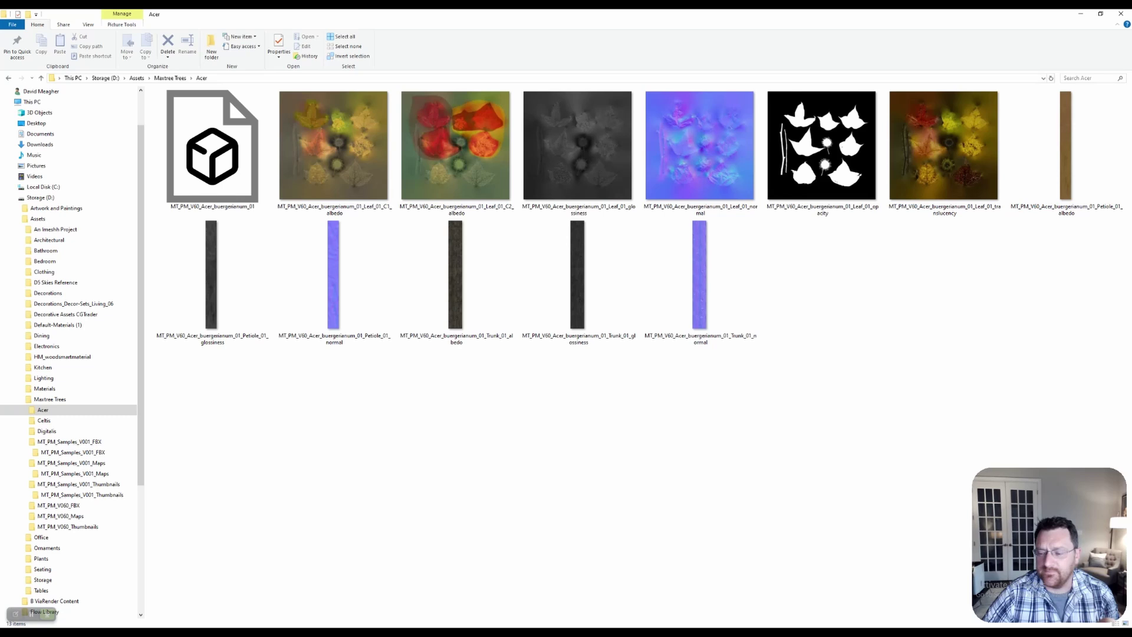
Step: Switch to Twinmotion and import the Abelia grandiflora FBX from the MT_PM_V060_FBX folder as geometry collapsed by material
mouse_move(507, 631)
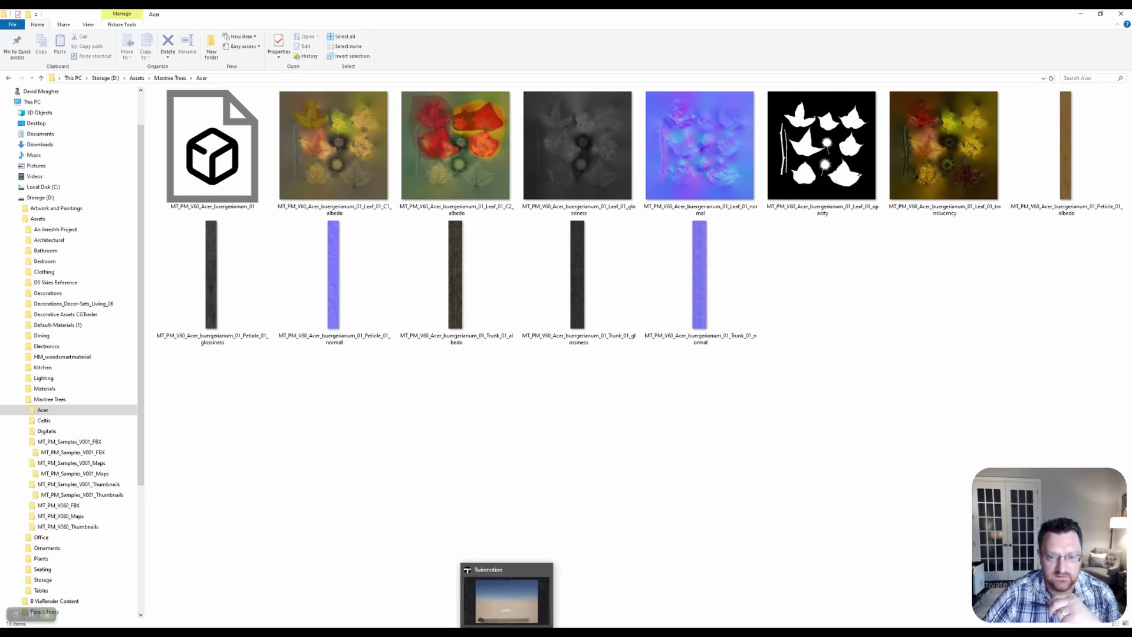
left_click(507, 593)
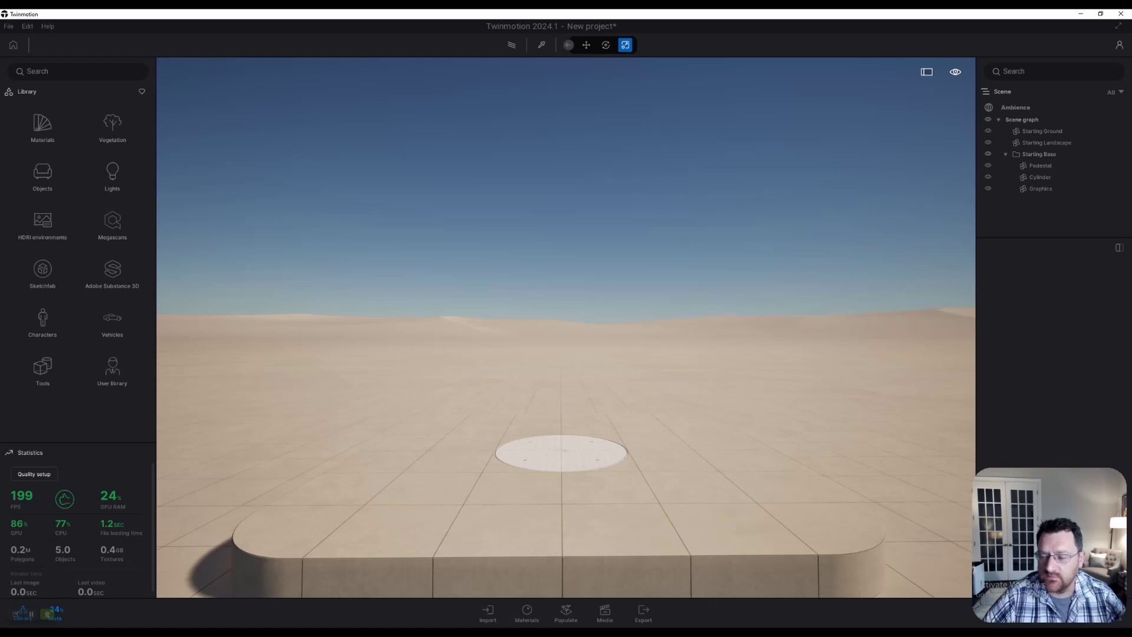
key("w")
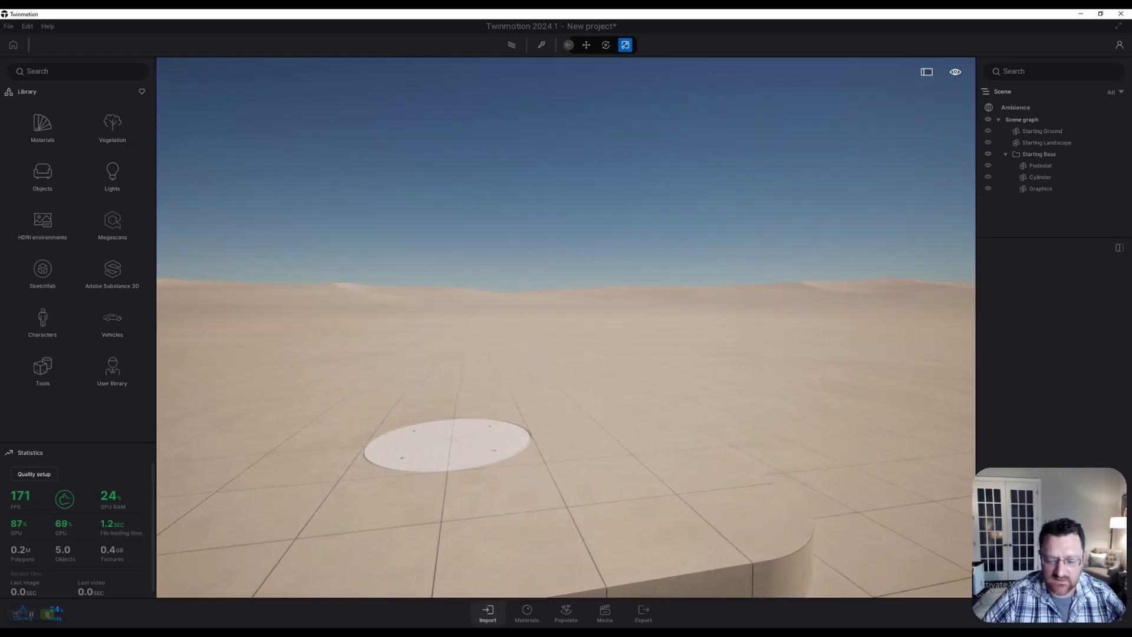
left_click(487, 613)
left_click(180, 508)
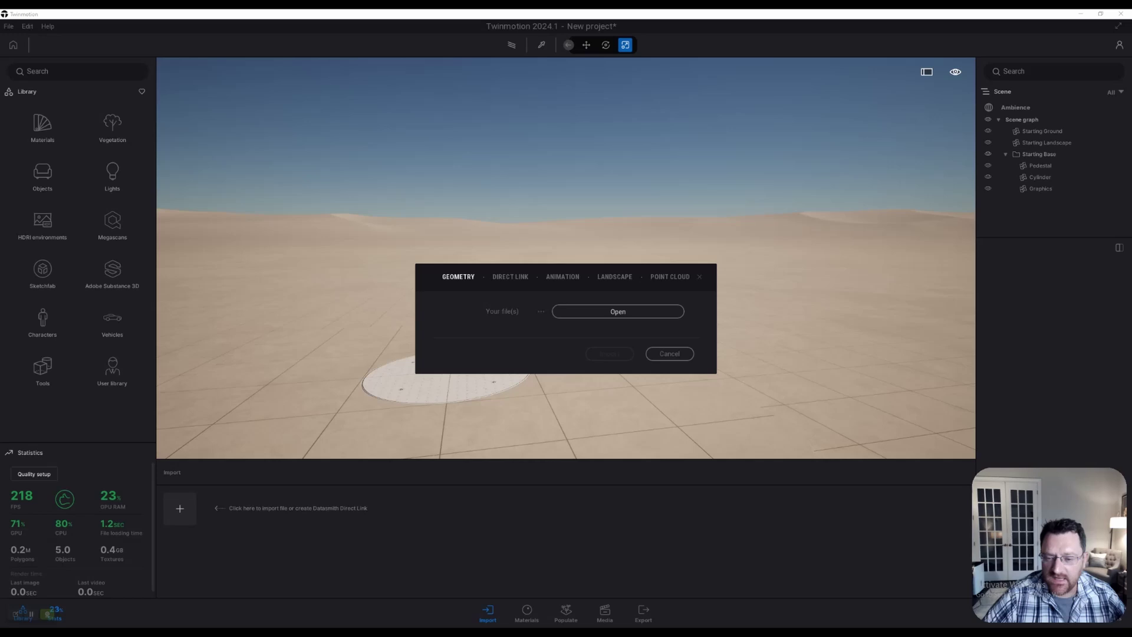
left_click(618, 312)
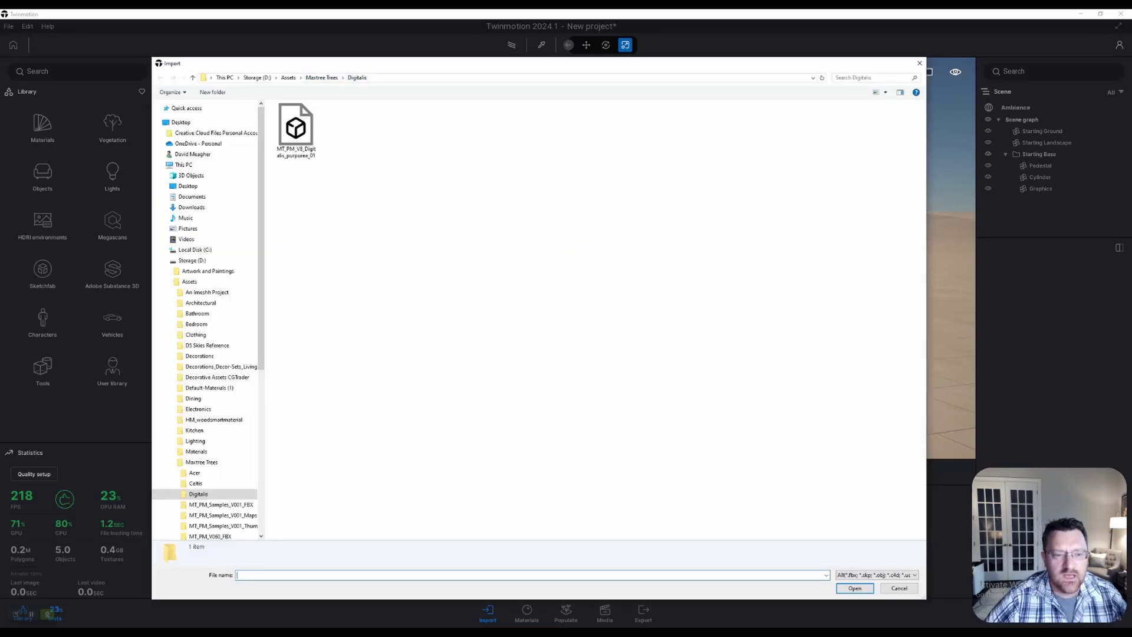
left_click(321, 78)
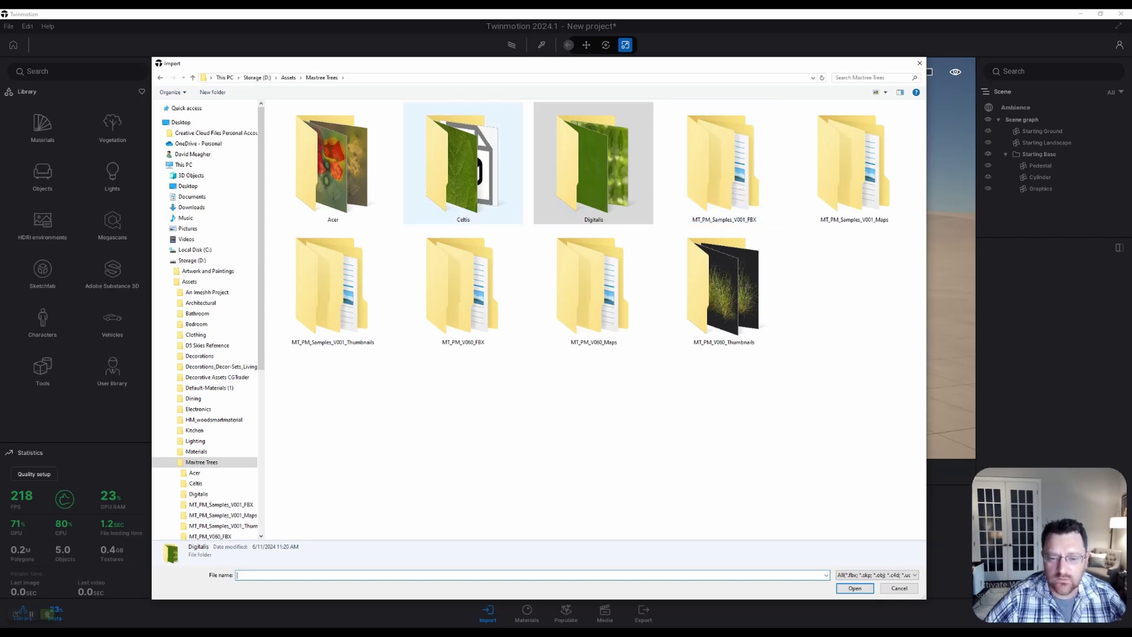
double_click(463, 285)
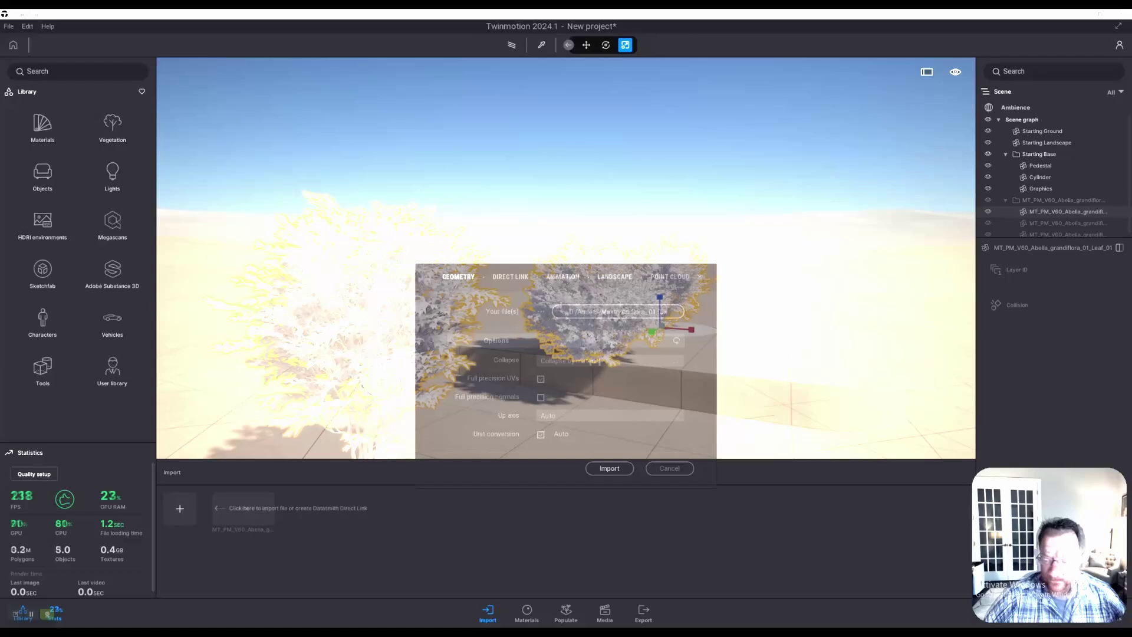
Step: Activate the Move gizmo and select the Abelia's trunk mesh to examine which parts of the plants it covers
key("w")
key("d")
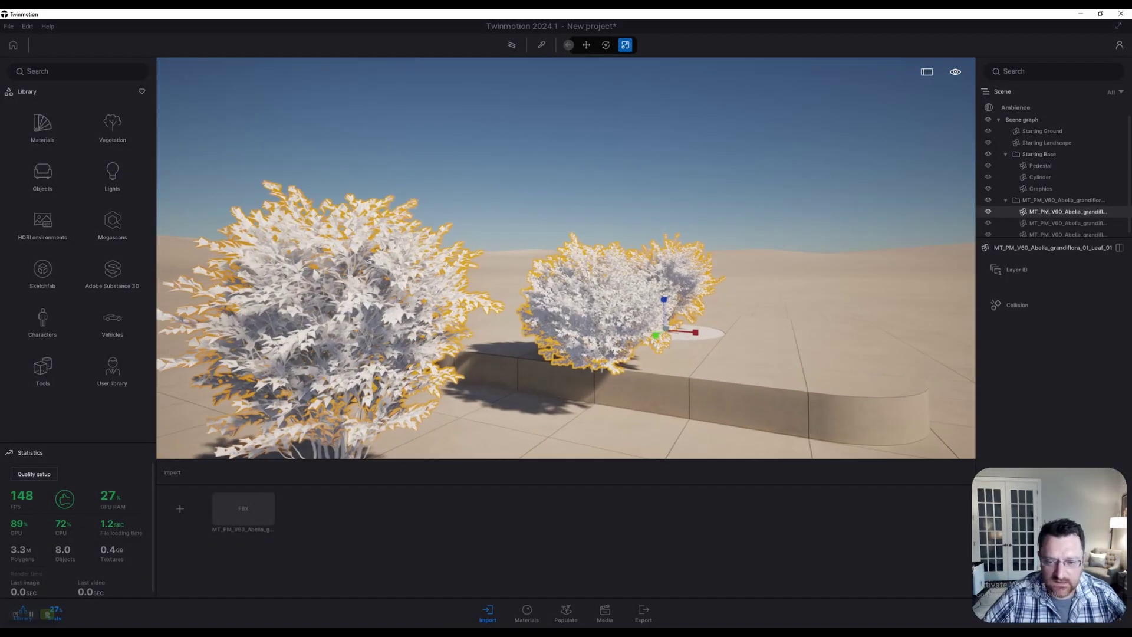
key("s")
key("a")
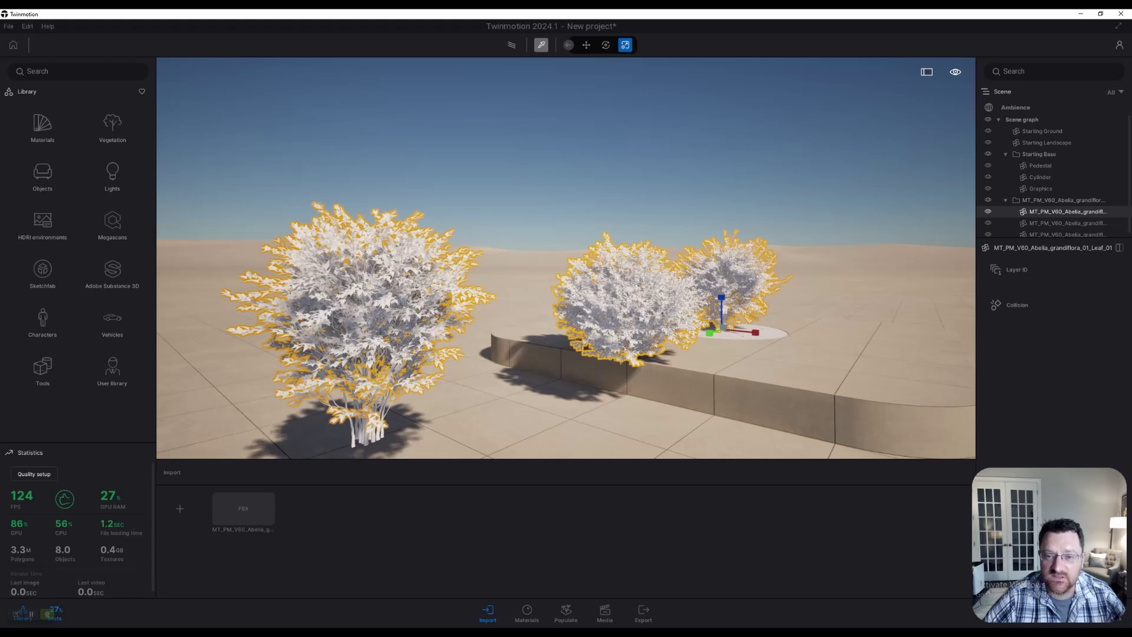
left_click(540, 44)
left_click(585, 44)
key("w")
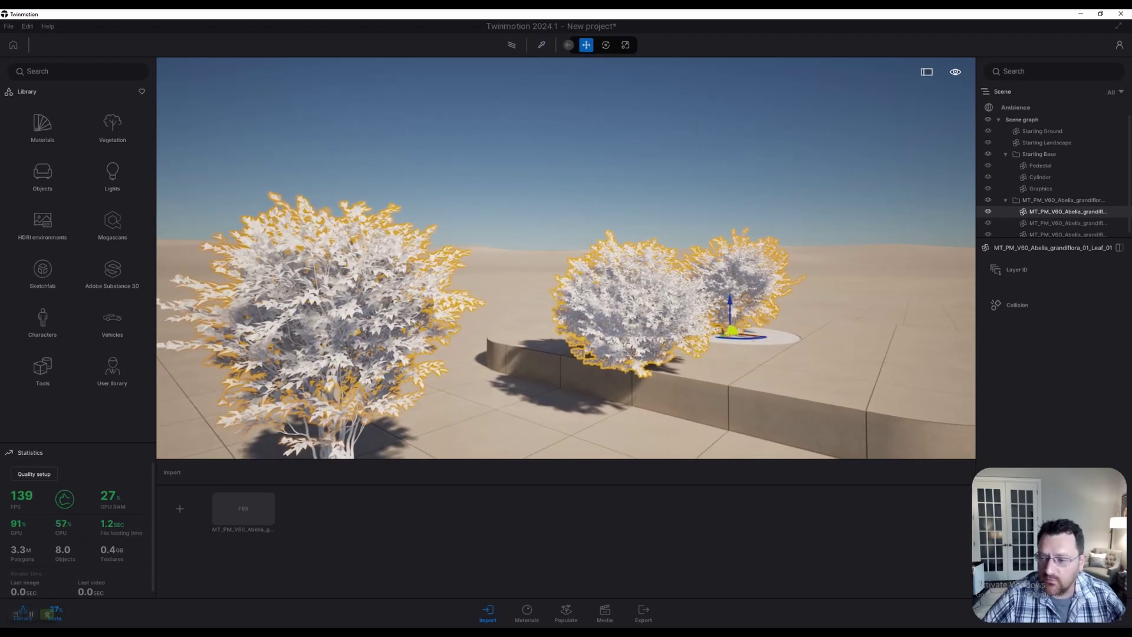
key("s")
left_click(1067, 223)
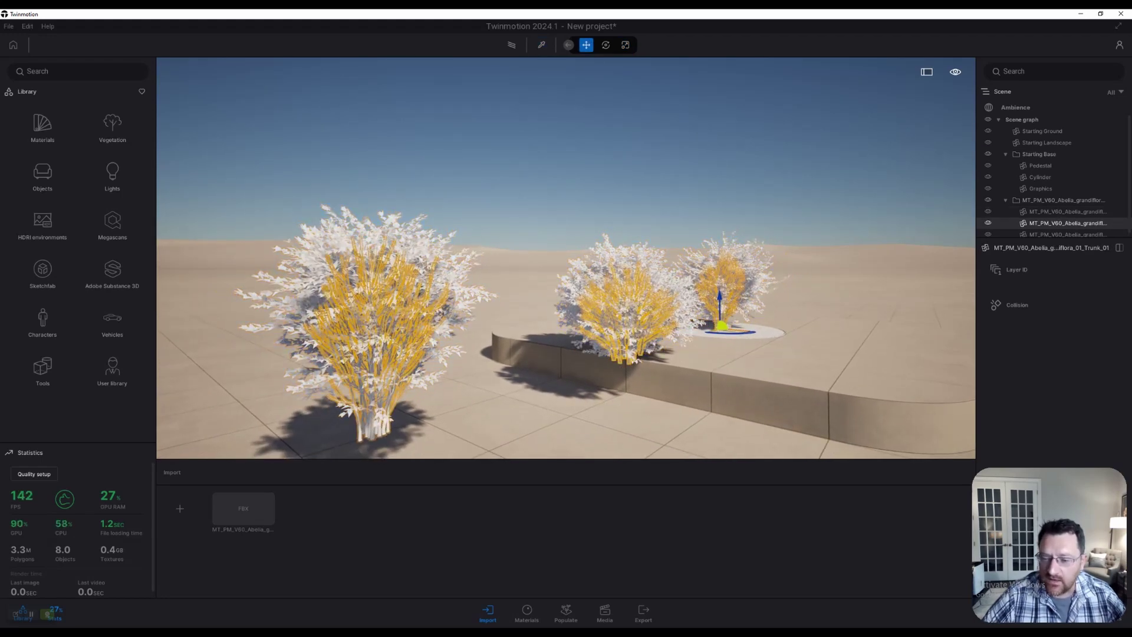
key("Down")
Step: Select the Abelia's petiole mesh and move it across the ground, away from the leaves and trunks
left_click(1067, 234)
key("w")
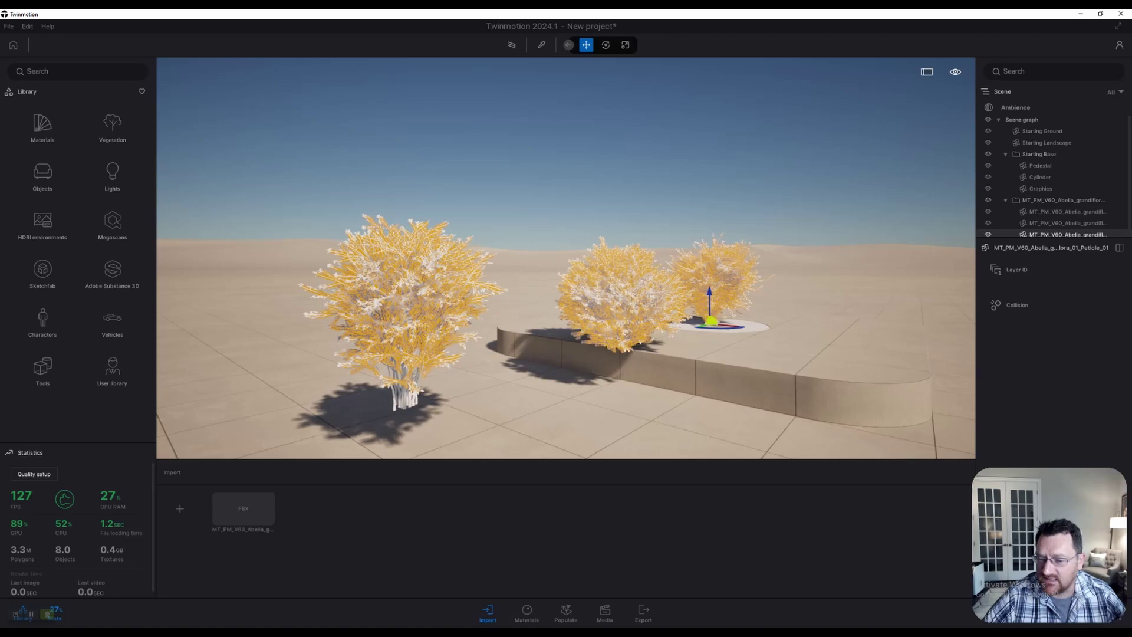
left_click_drag(728, 322, 852, 348)
key("Down")
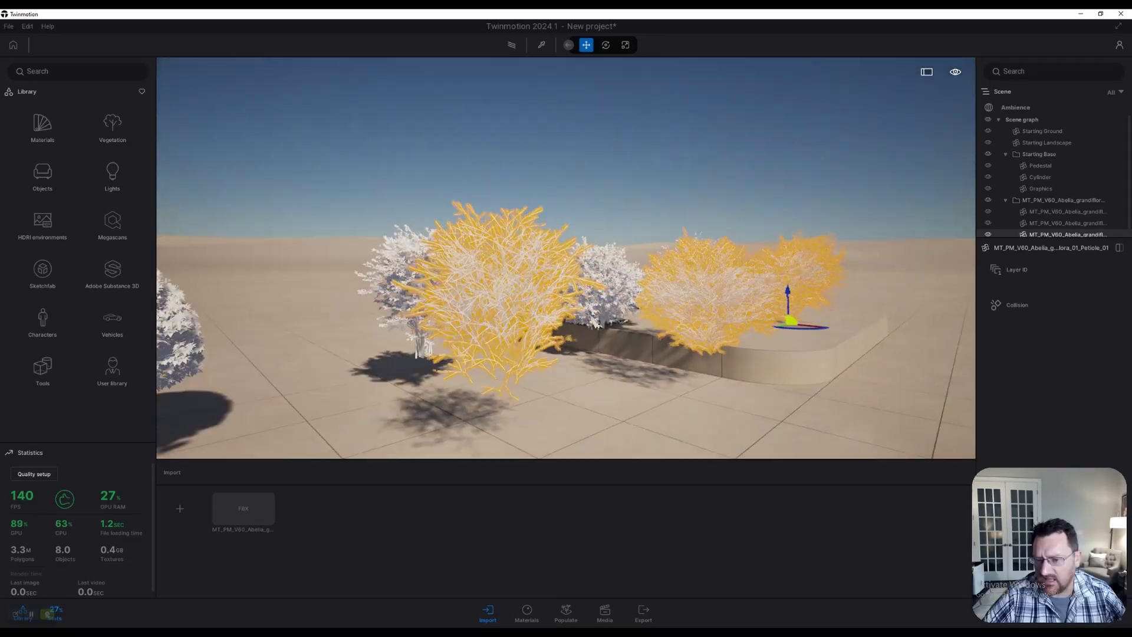
key("Left")
key("Down")
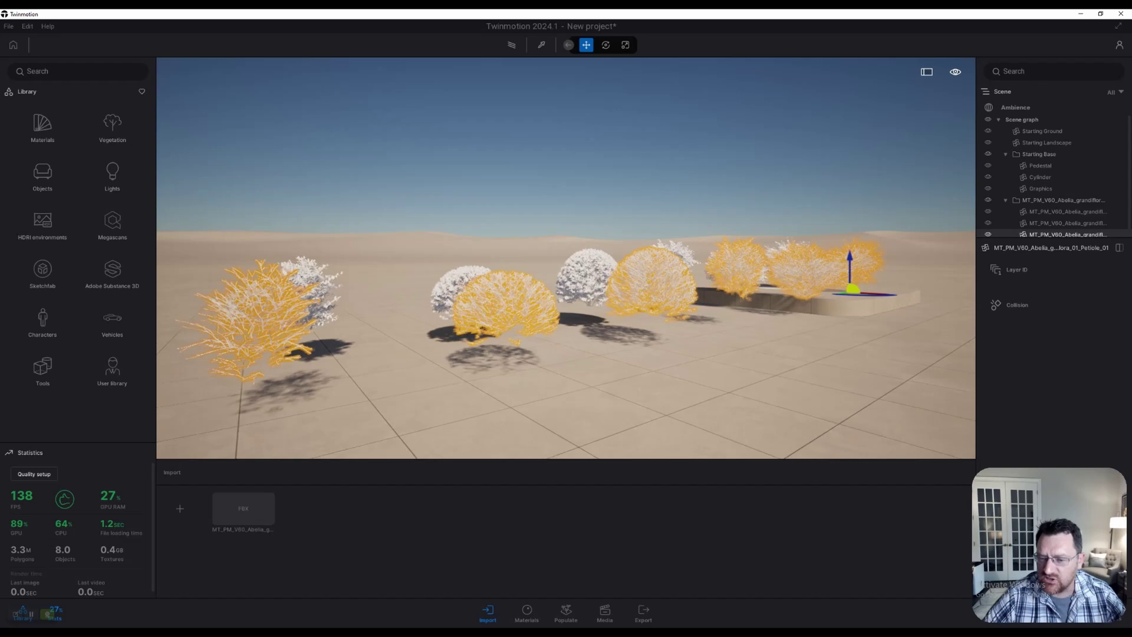
left_click(1041, 131)
key("ctrl+z")
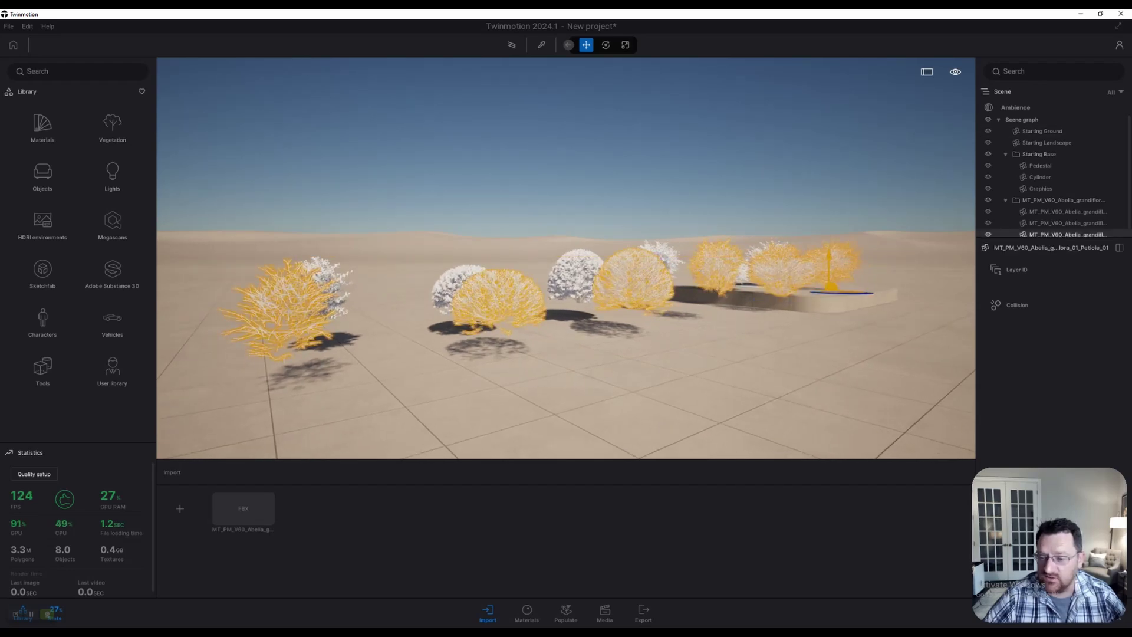
key("w")
key("e")
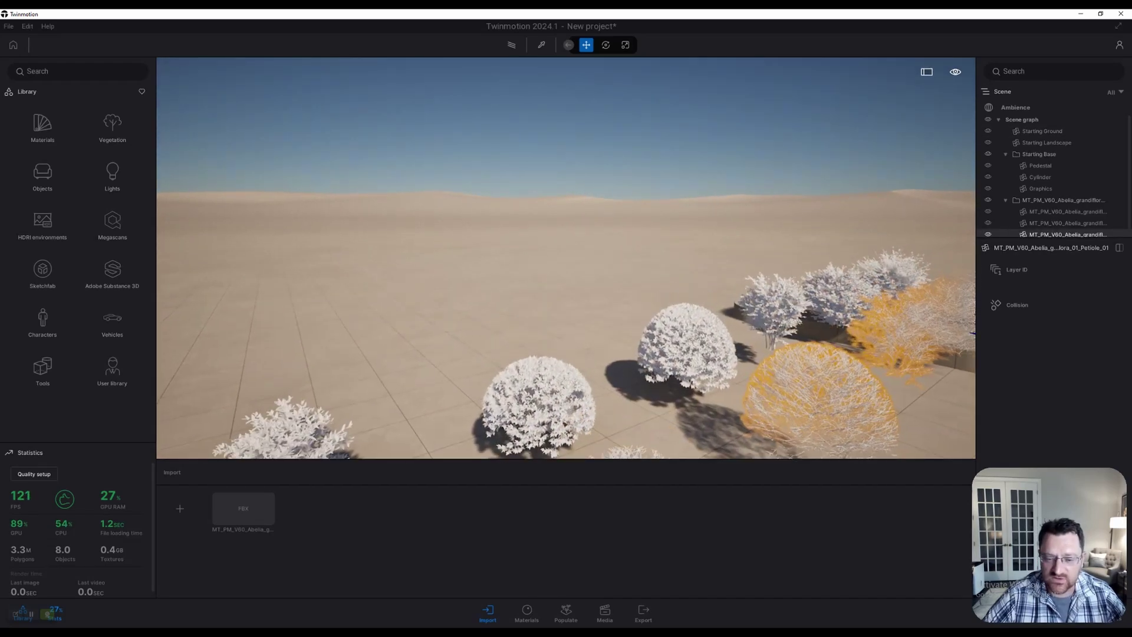
Step: Select the Abelia's leaf mesh and compare its position with the displaced petiole mesh across all the shrubs
left_click(1067, 211)
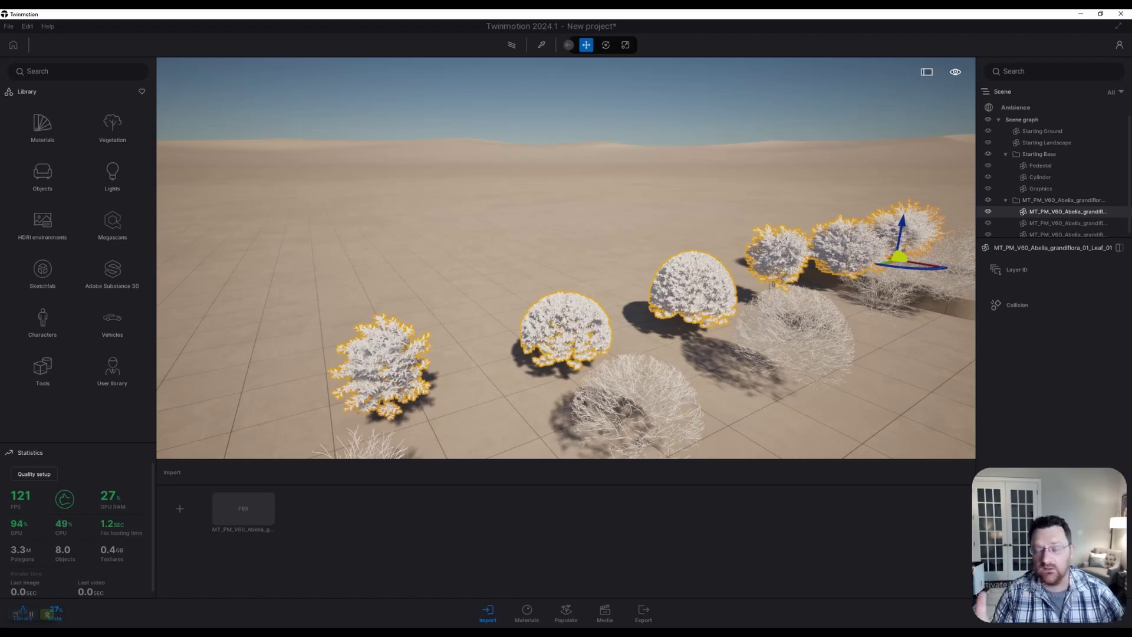
key("s")
key("q")
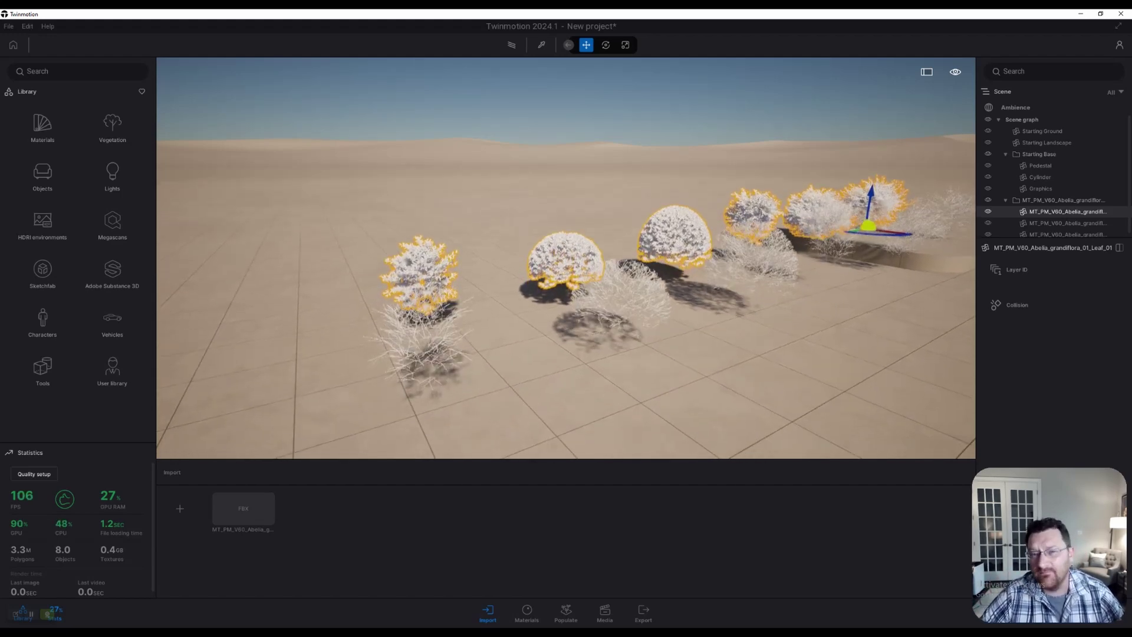
key("d")
key("w")
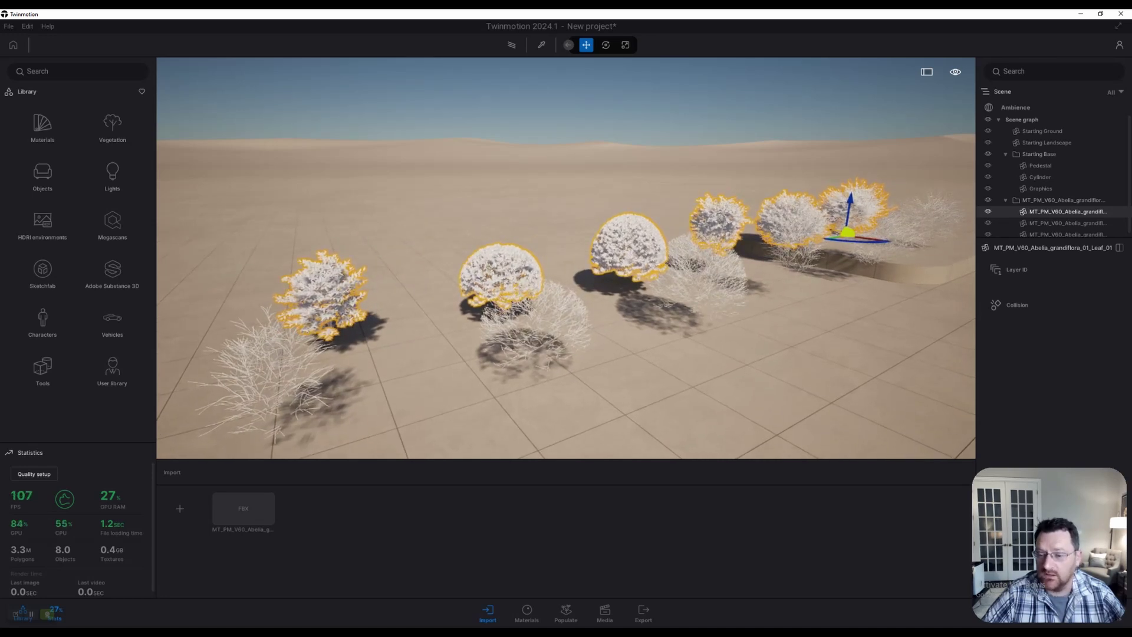
Step: Remove the Abelia model and import MT_PM_V8_Digitalis_purpurea_01 from the Digitalis folder with Collapse set to Keep hierarchy
left_click(1042, 131)
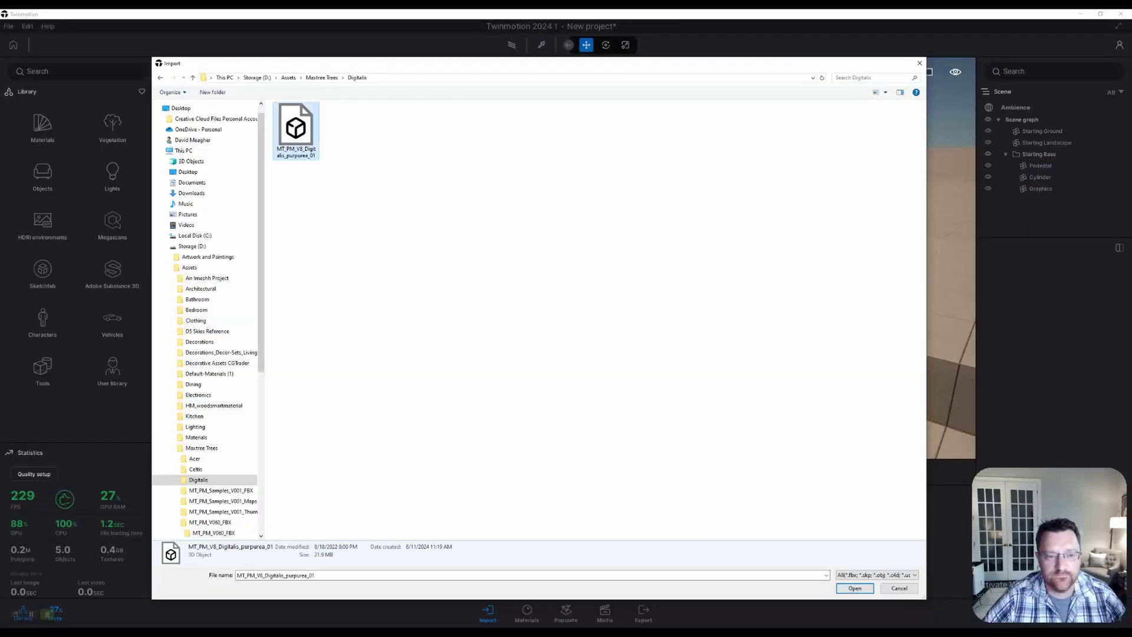
key("Return")
left_click(624, 362)
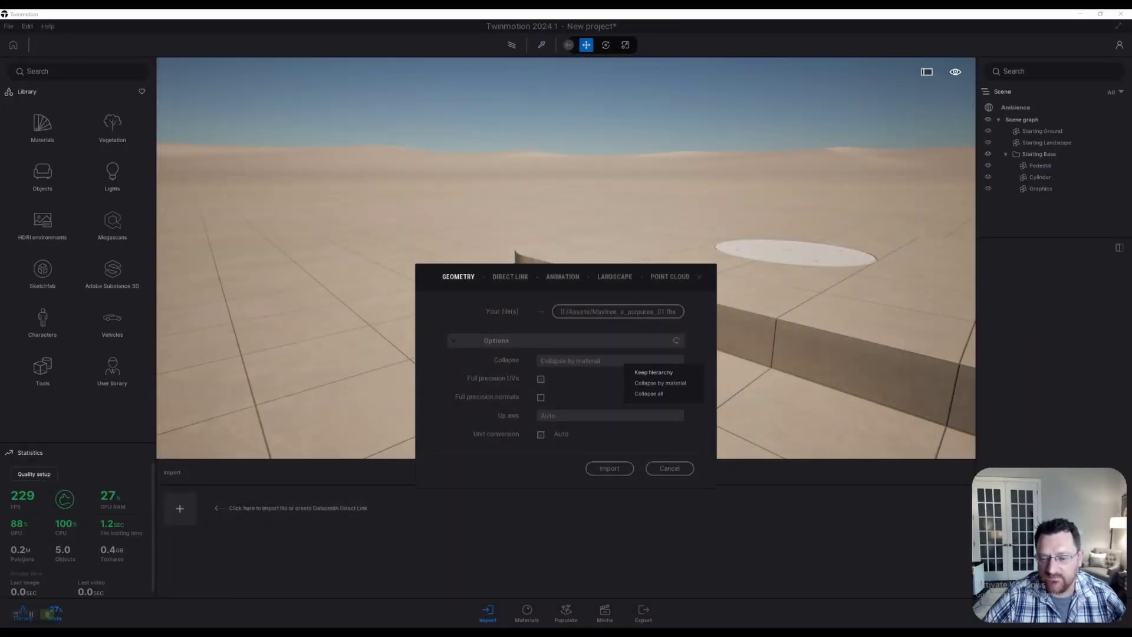
left_click(660, 383)
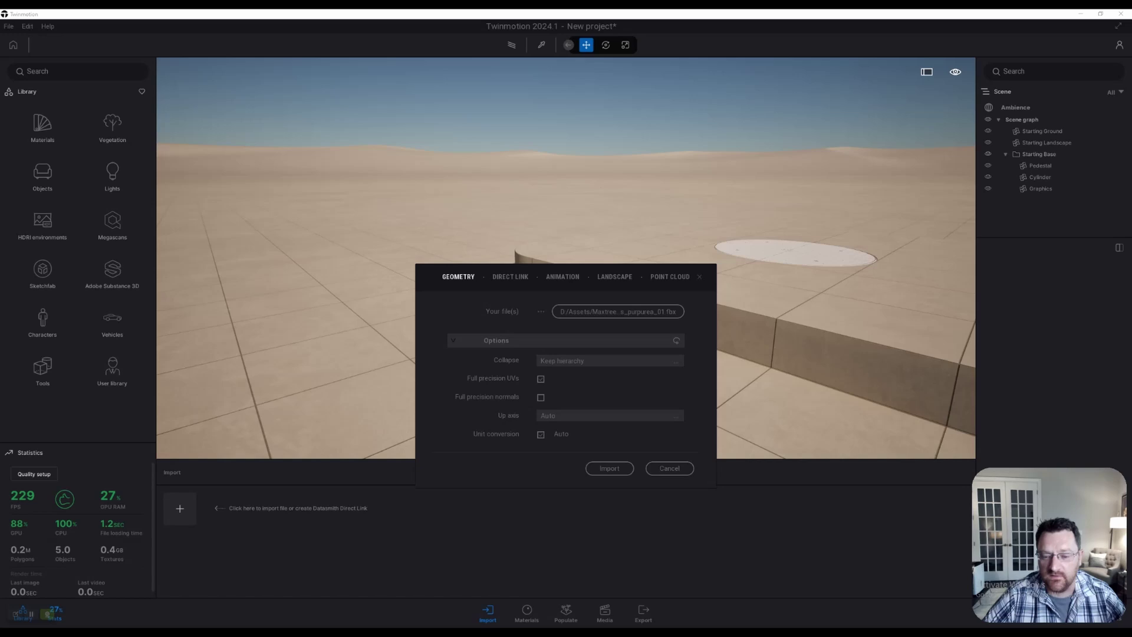
left_click(609, 468)
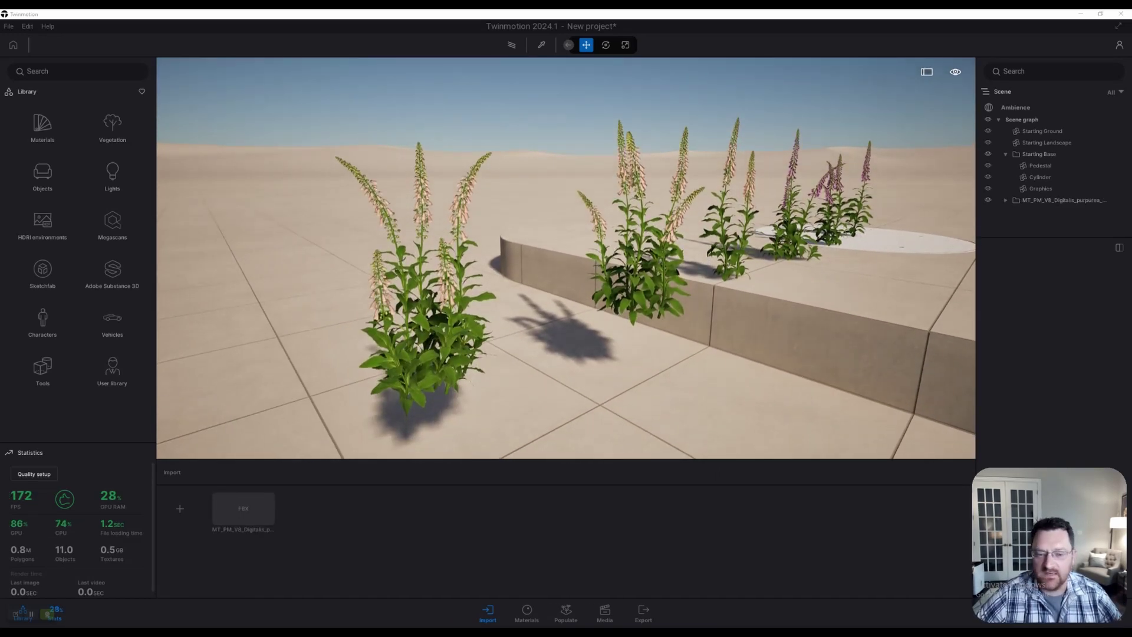
Step: Select the two foremost Digitalis plants one after the other to check that each is a separate object
left_click(419, 330)
right_click_drag(419, 331, 470, 330)
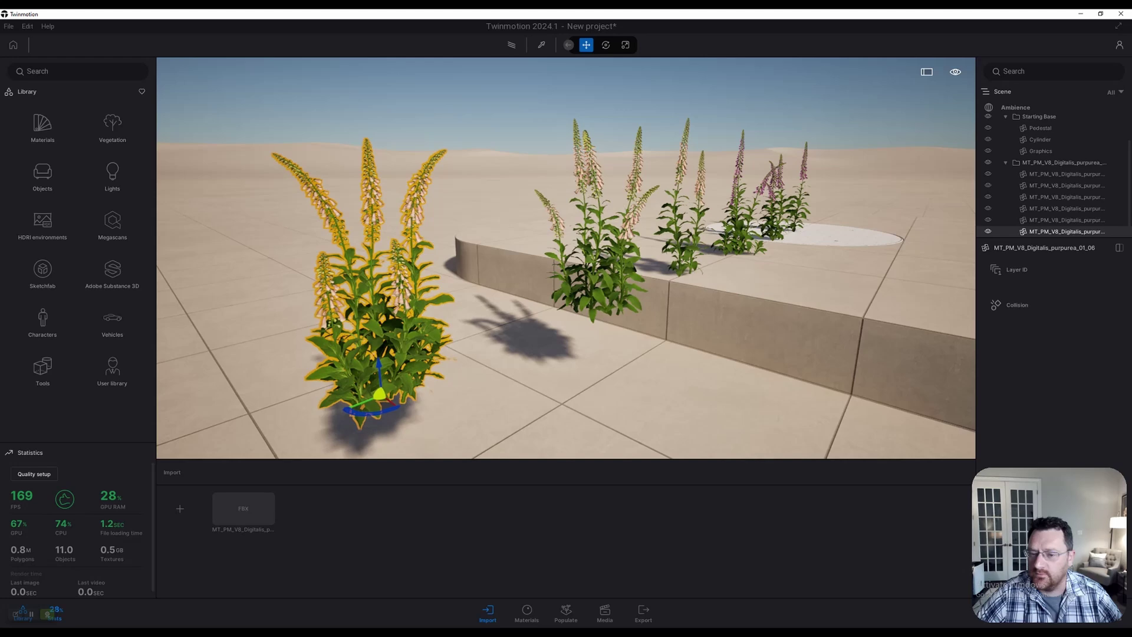
middle_click_drag(472, 330, 383, 330, "shift")
left_click(504, 274)
middle_click_drag(504, 274, 566, 274, "shift")
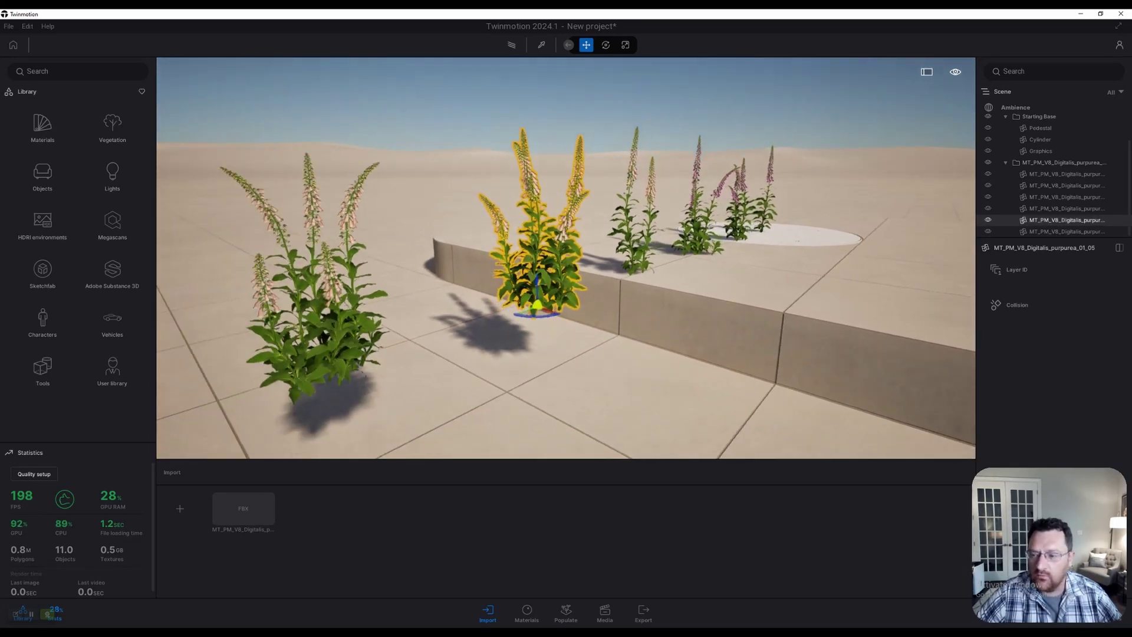
scroll(565, 258, "down", 3)
mouse_move(542, 296)
left_mouse_down()
mouse_move(534, 299)
mouse_move(768, 275)
mouse_move(560, 238)
mouse_move(639, 239)
mouse_move(593, 242)
mouse_move(543, 292)
left_mouse_up()
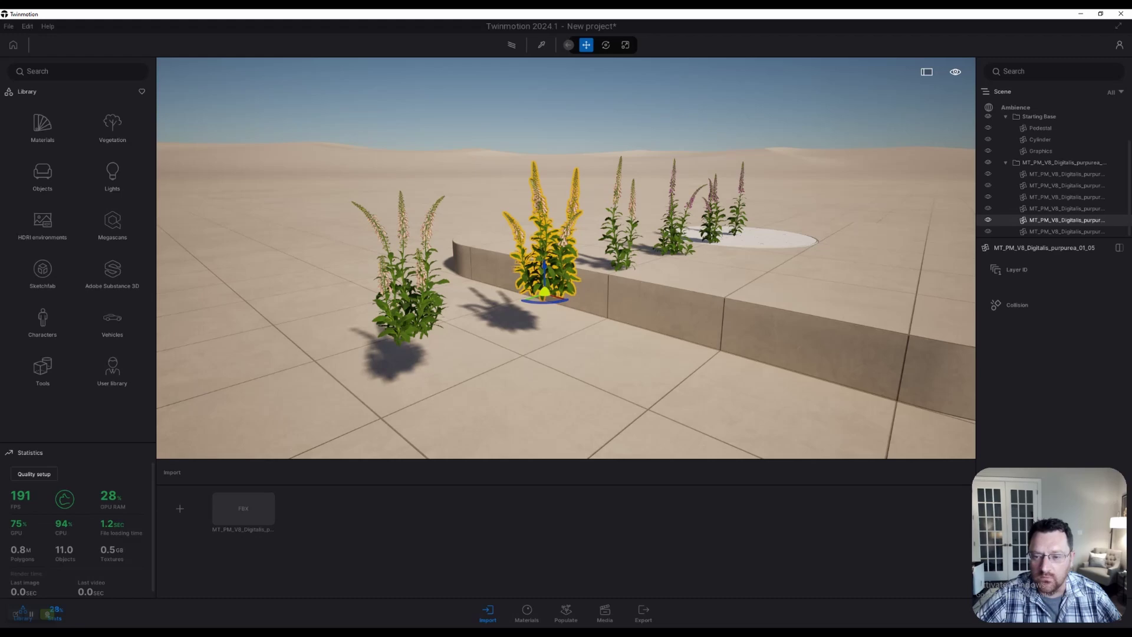
Step: Examine the purple-flowered Digitalis plants near the pedestal's white disc up close and the whole row from farther away
key("d")
key("w")
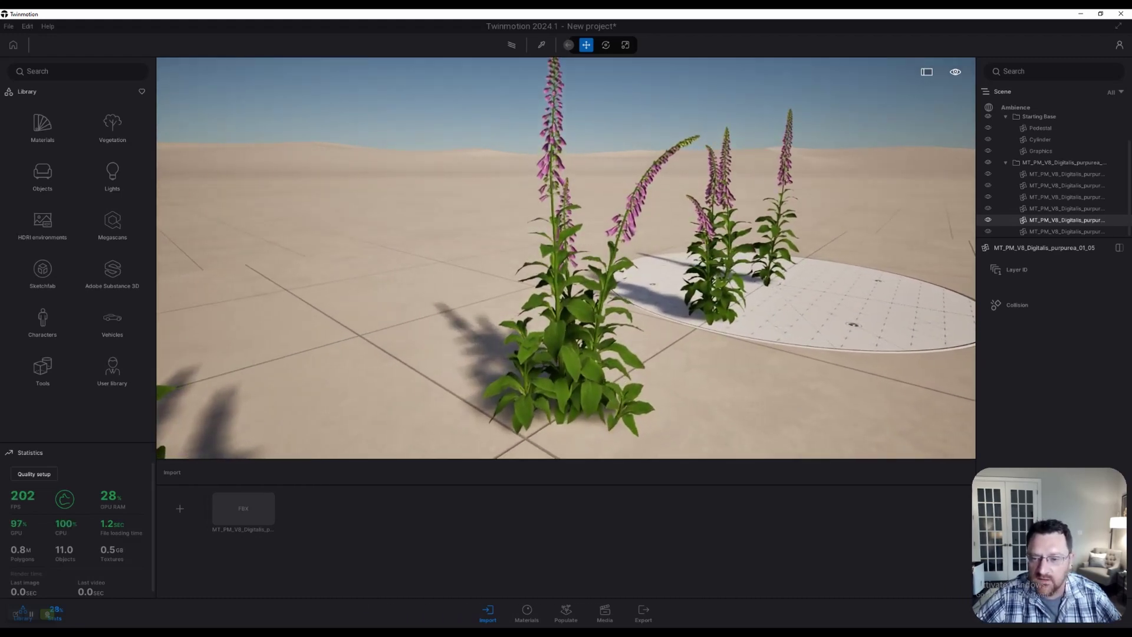
key("d")
key("s")
key("a")
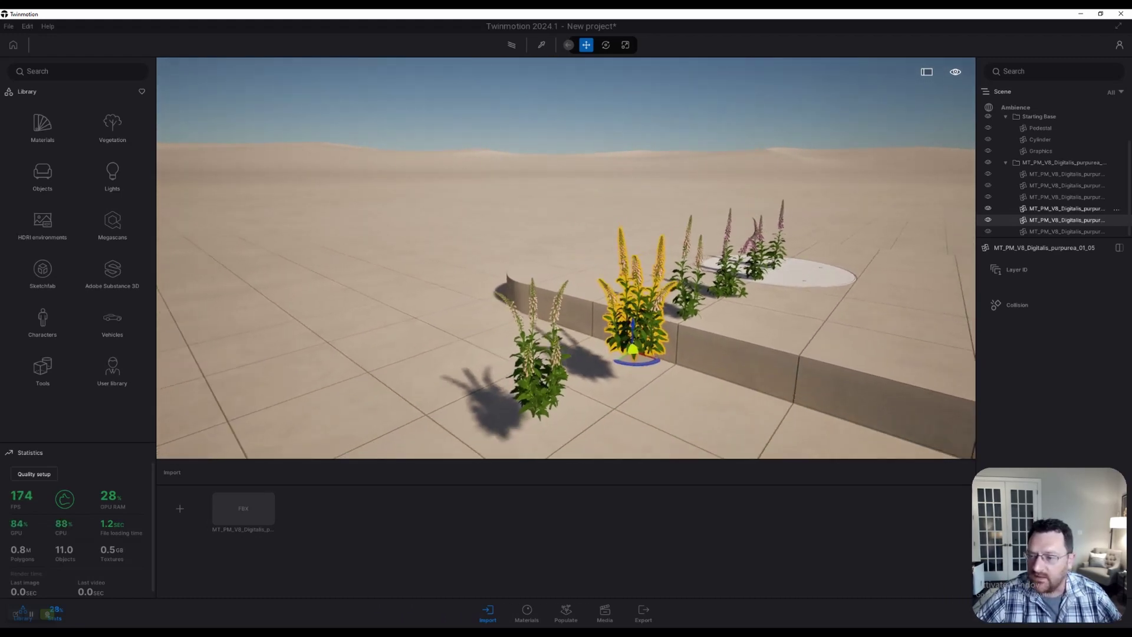
key("s")
key("d")
key("w")
Step: Keep only the MT_PM_V8_Digitalis_purpurea_01_03 plant, delete the others, and place it on the pedestal's circular disc
left_click(682, 278)
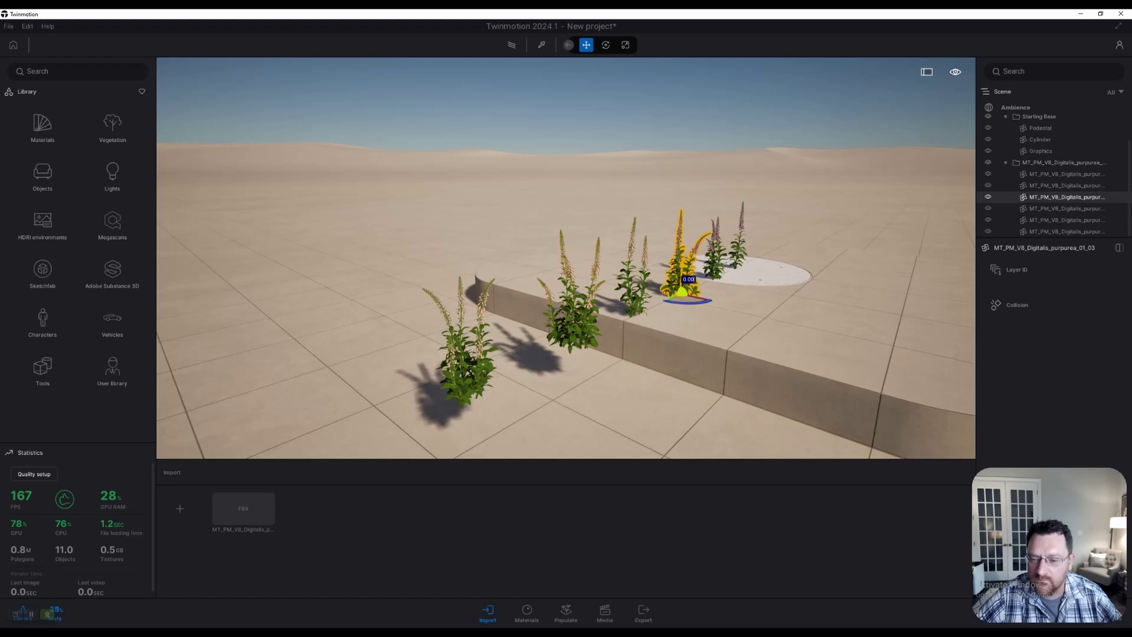
left_click_drag(682, 291, 871, 295)
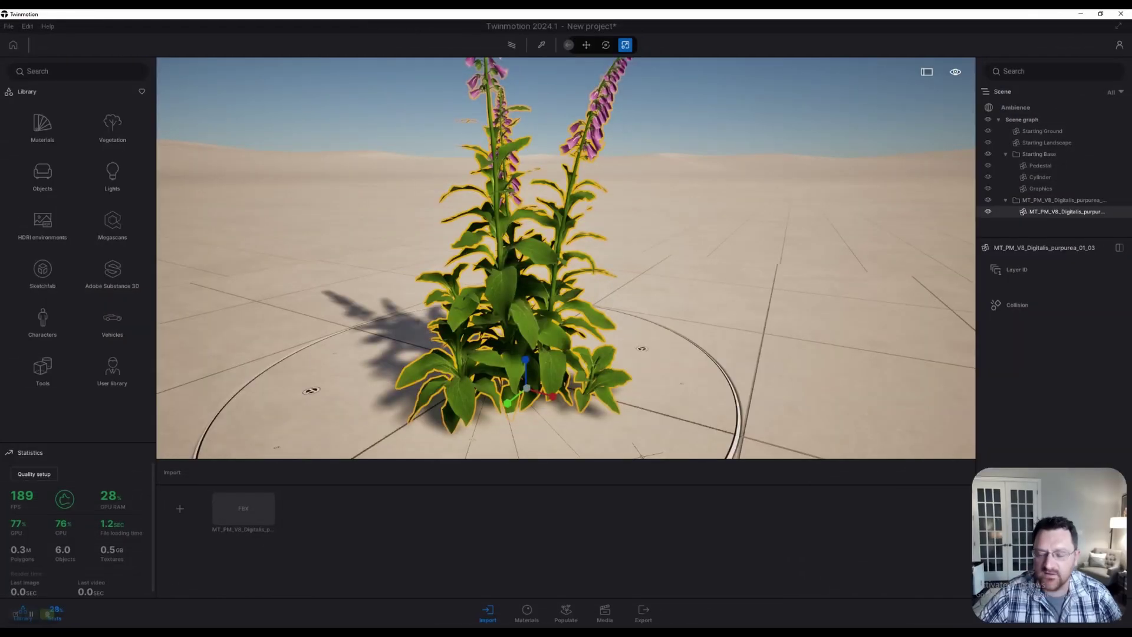
right_click_drag(566, 258, 554, 231)
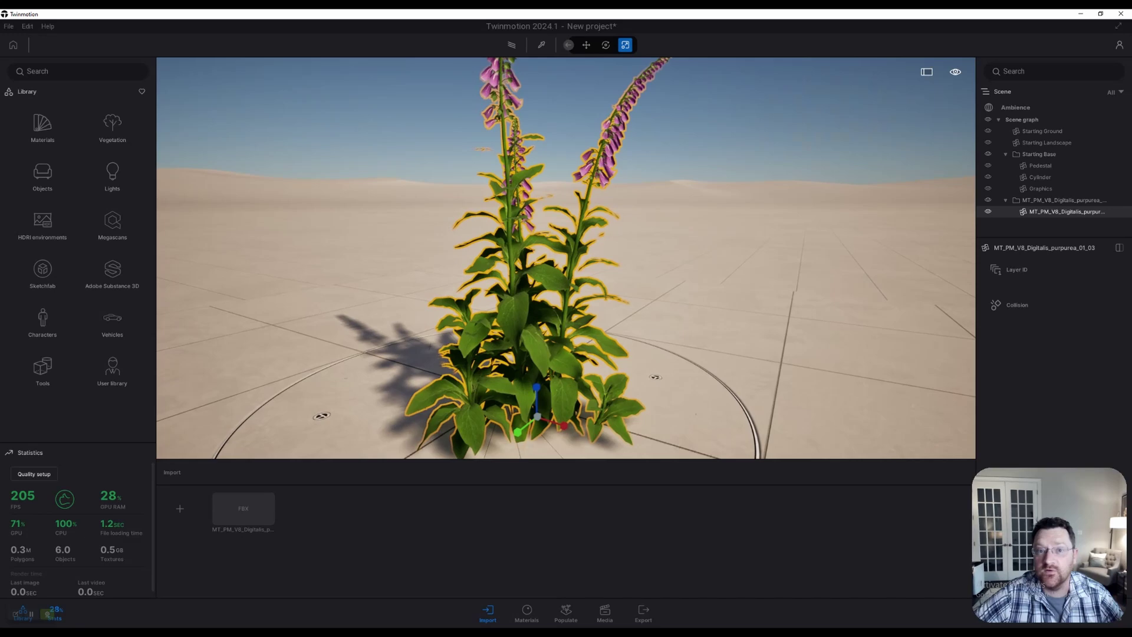
scroll(566, 257, "down", 3)
scroll(566, 258, "up", 3)
key("Escape")
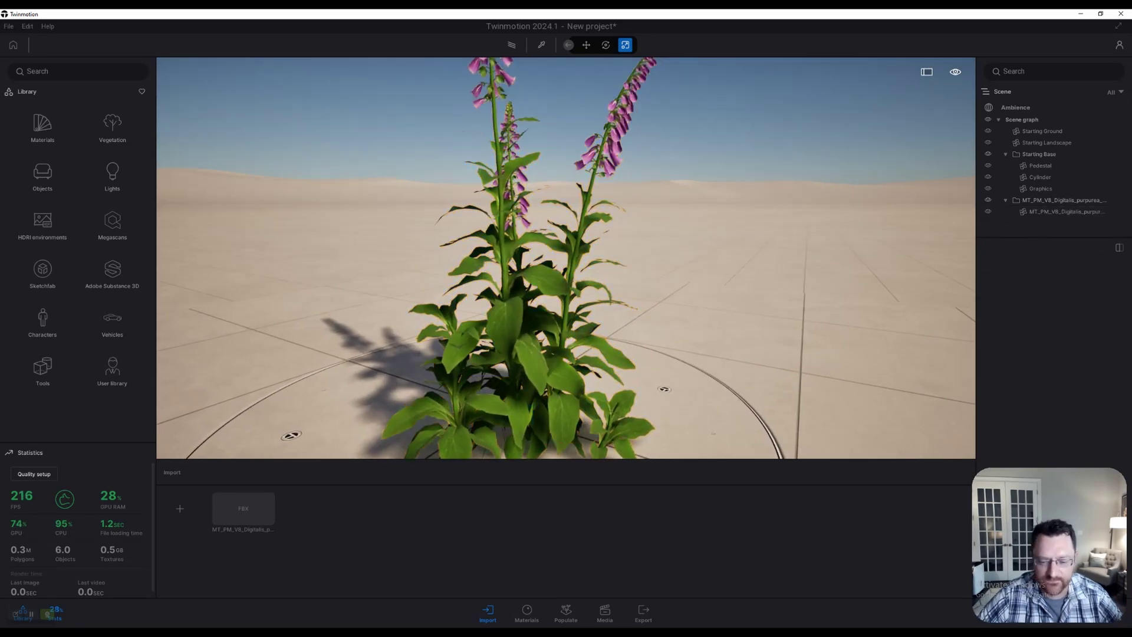
Step: Show the scene's materials and examine the Digitalis plant's leaves, stems and flowers up close
left_click(526, 613)
key("e")
key("q")
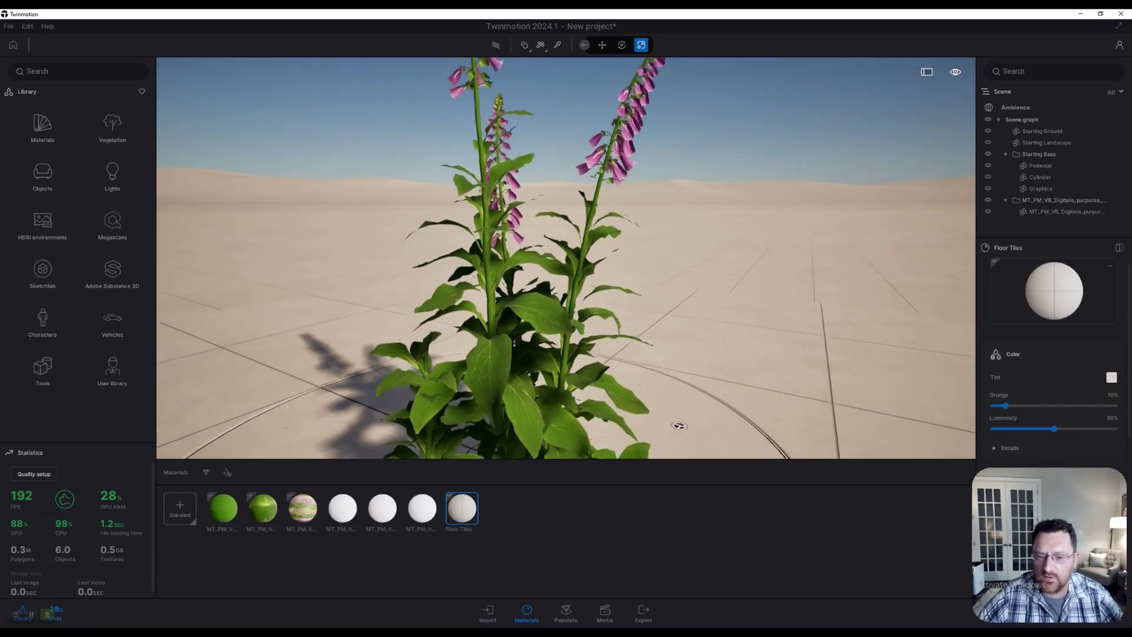
scroll(566, 258, "down", 3)
scroll(566, 258, "up", 3)
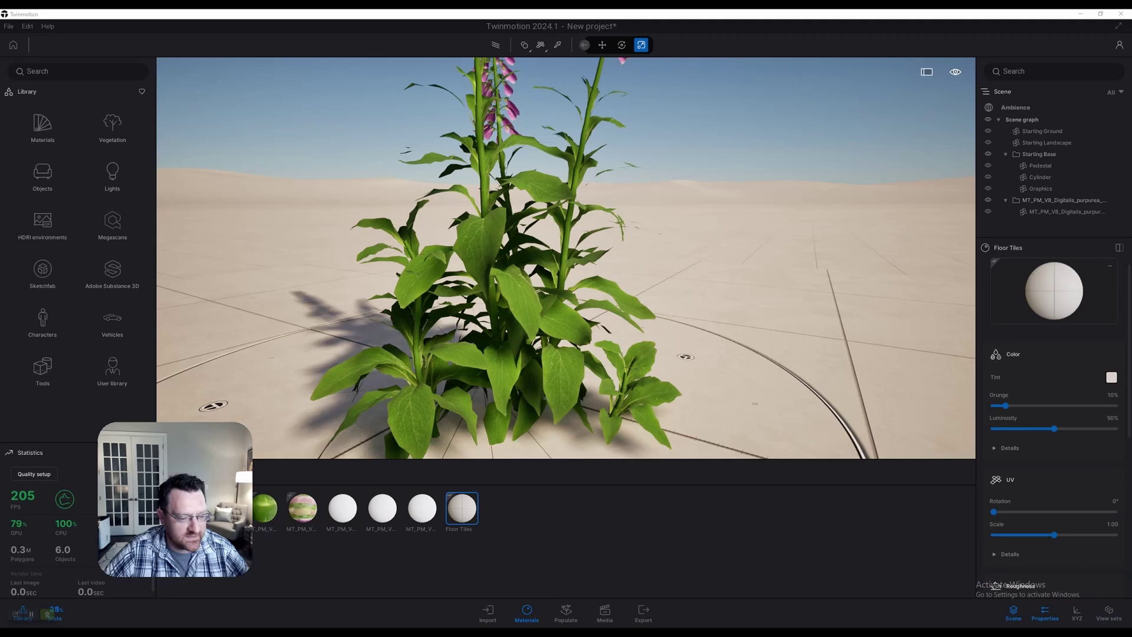
right_click_drag(566, 258, 531, 304)
key("a")
key("a")
key("d")
key("w")
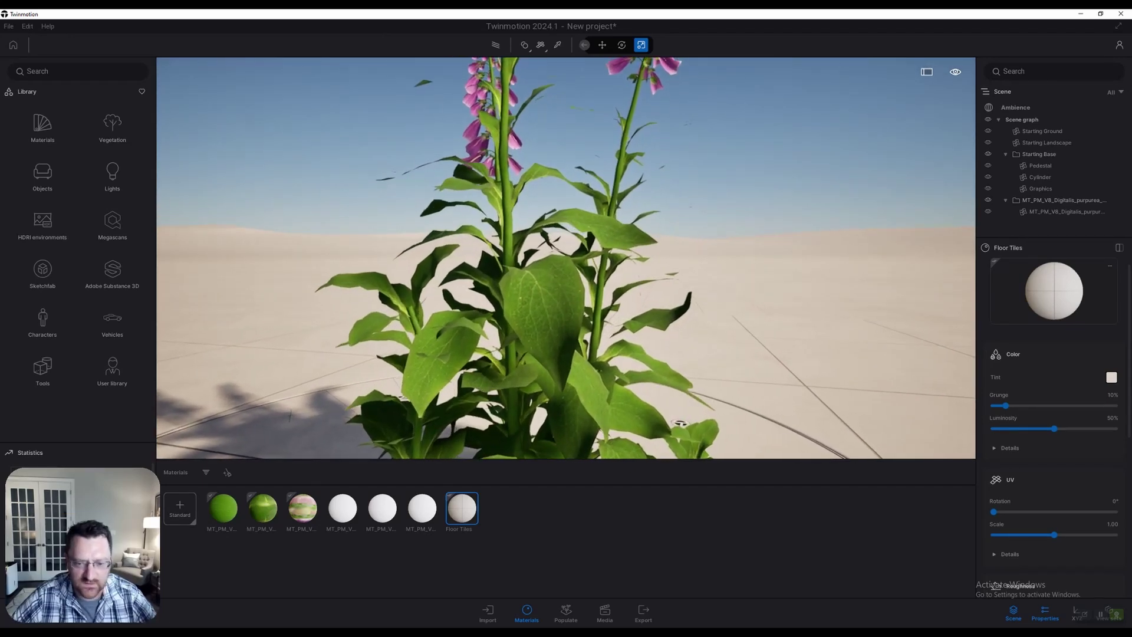
Step: Sample the leaf material from the Digitalis plant's large front leaf with the material picker
scroll(566, 257, "down", 5)
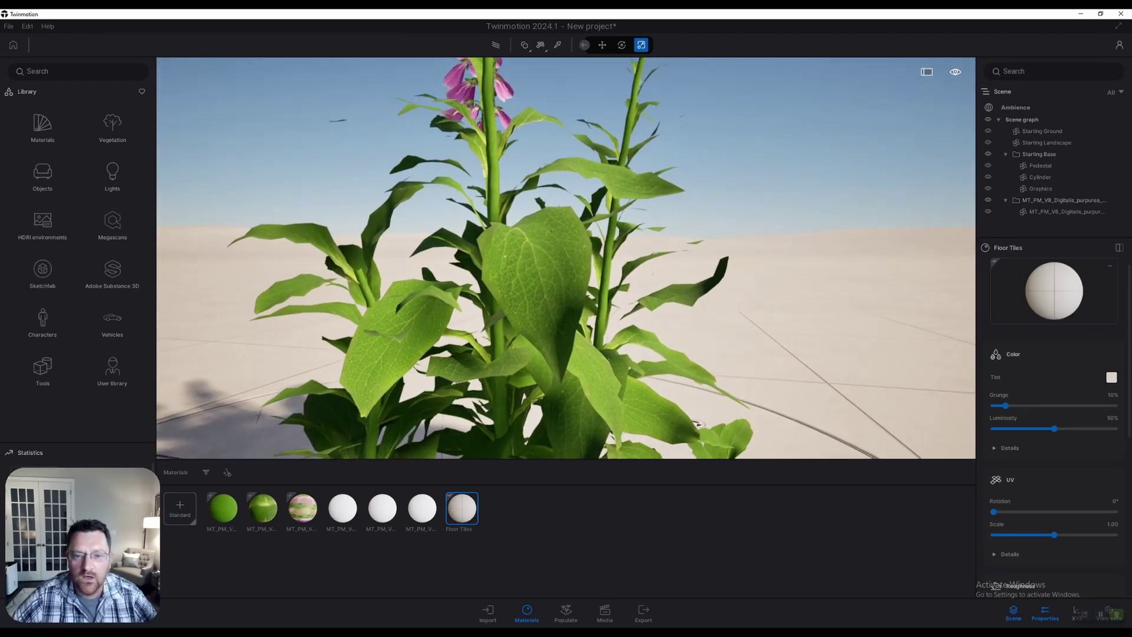
scroll(566, 257, "down", 3)
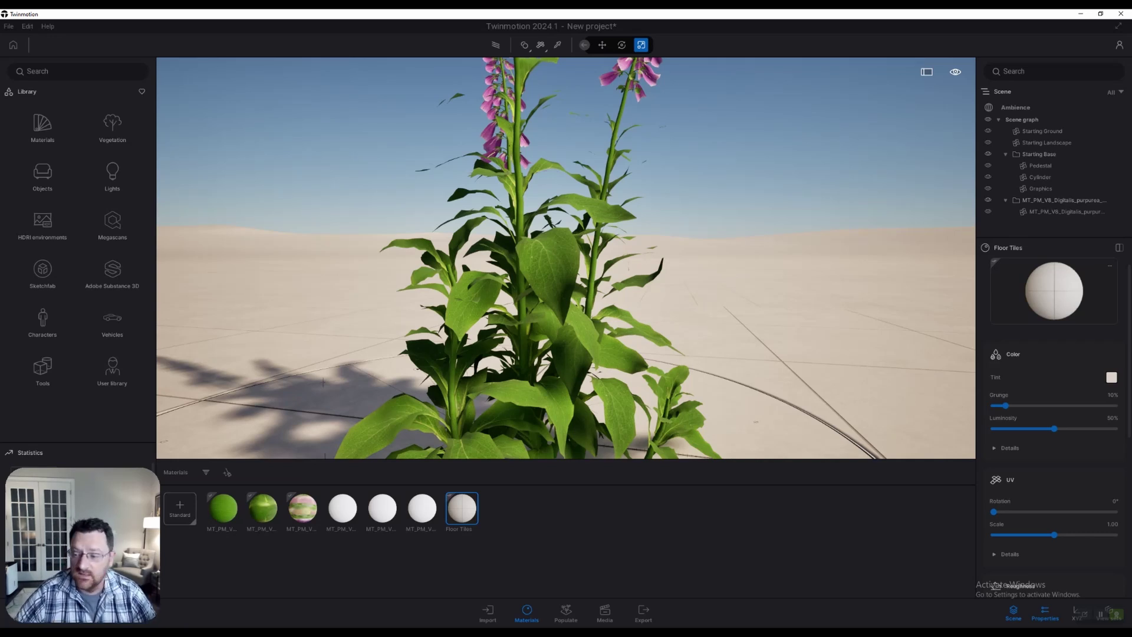
key("w")
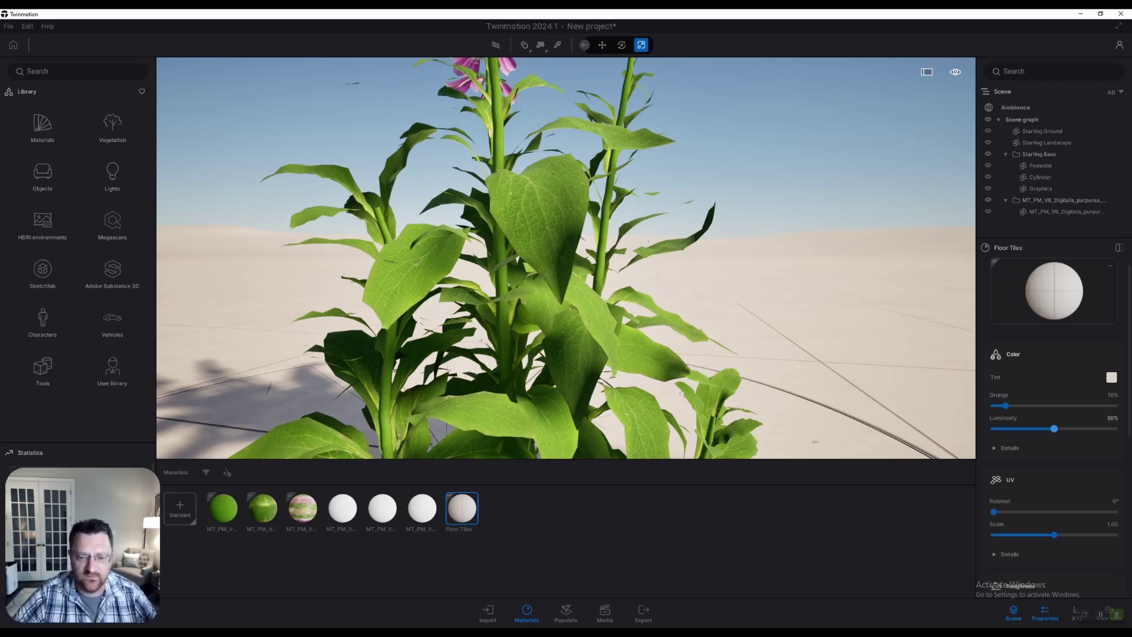
scroll(565, 257, "up", 1)
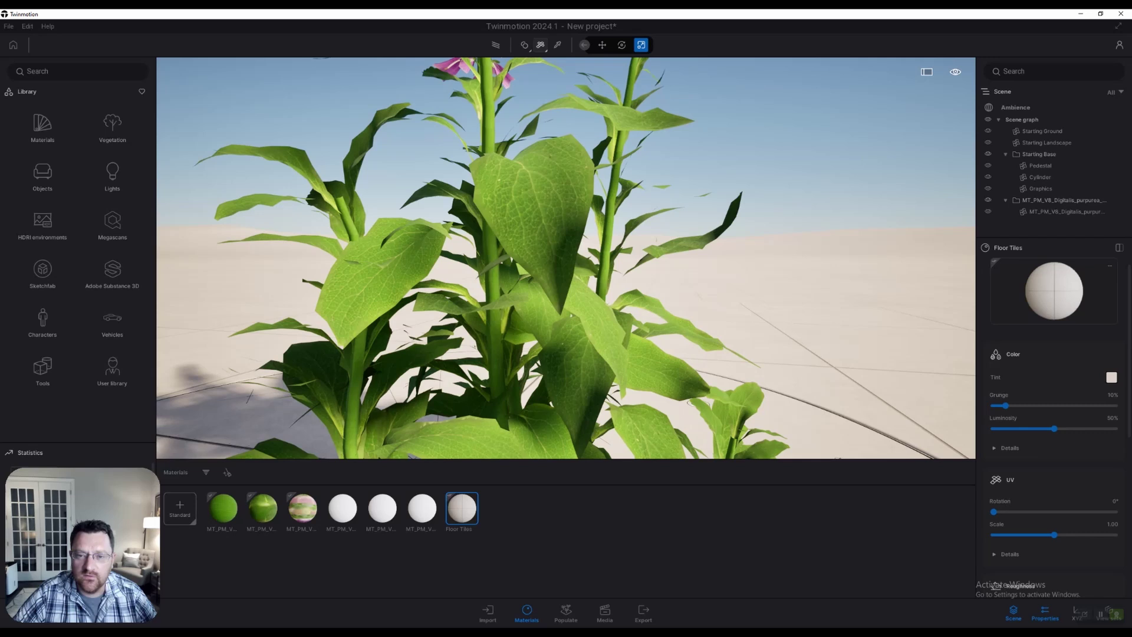
left_click(557, 45)
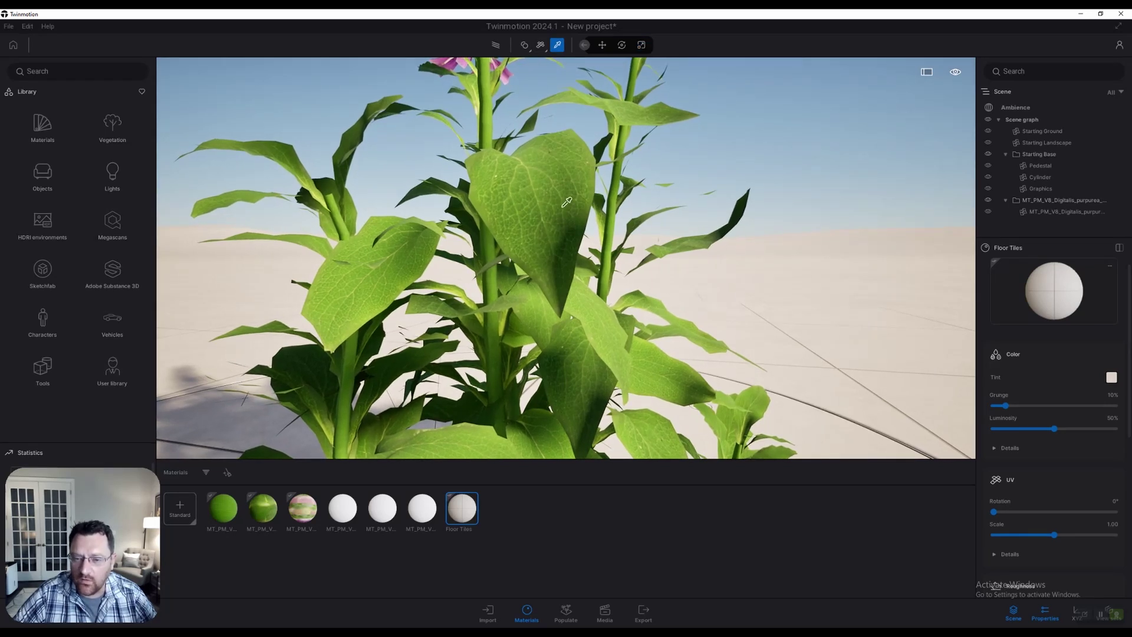
left_click(566, 202)
Step: Enable Two sided in the leaf material's Misc settings, comparing the leaves with and without it from another side
scroll(1053, 425, "down", 10)
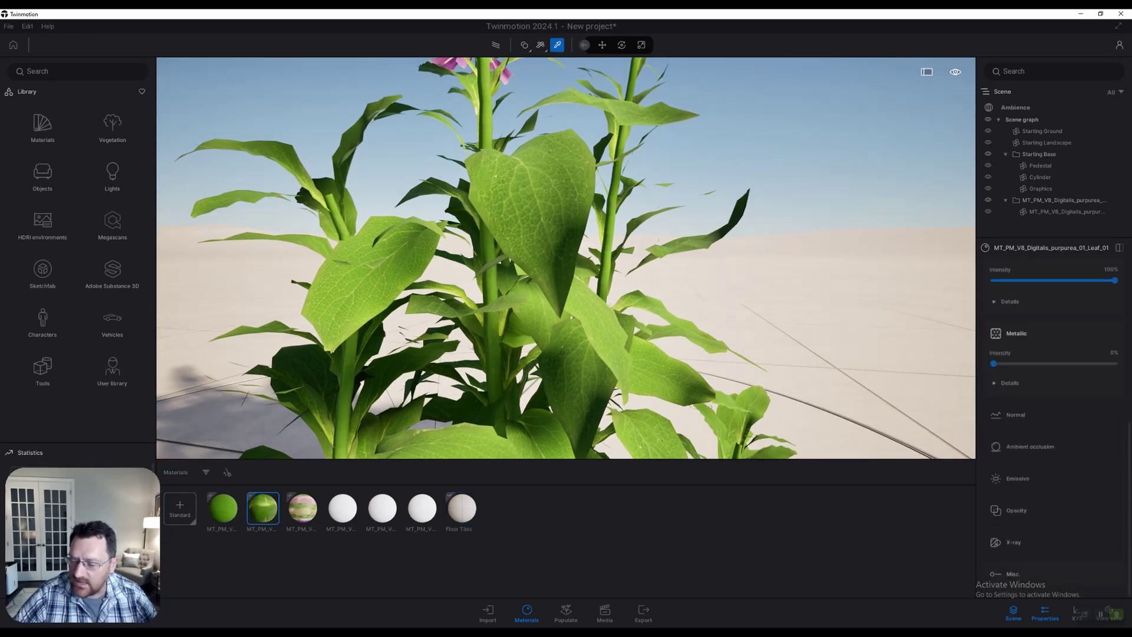
scroll(1053, 424, "down", 3)
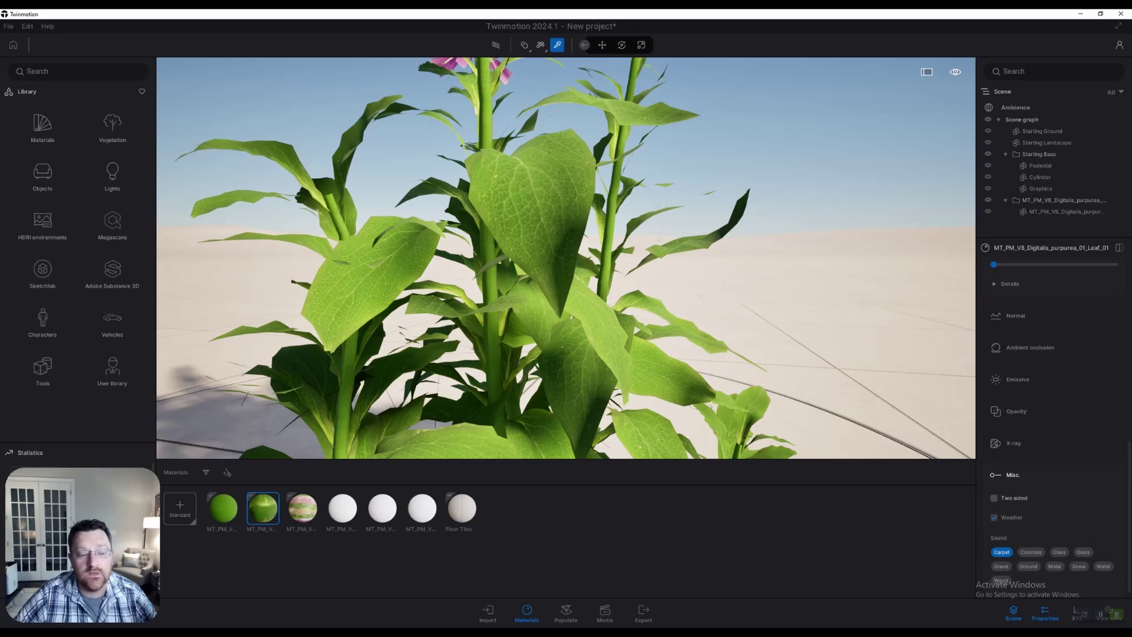
left_click(994, 497)
left_click(993, 498)
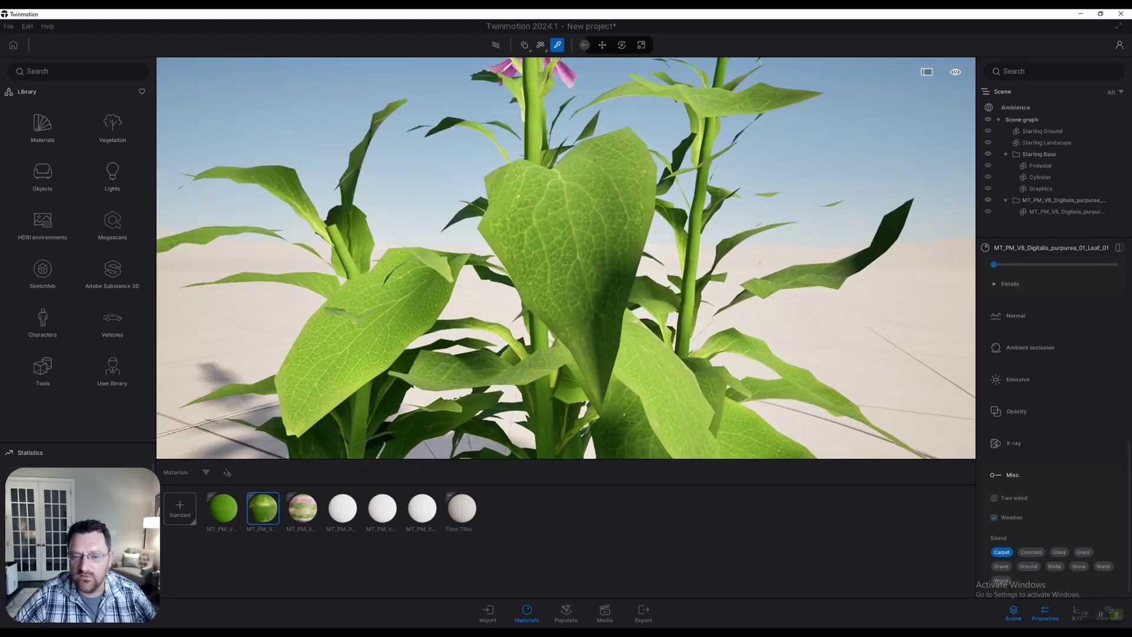
right_click_drag(443, 293, 576, 421)
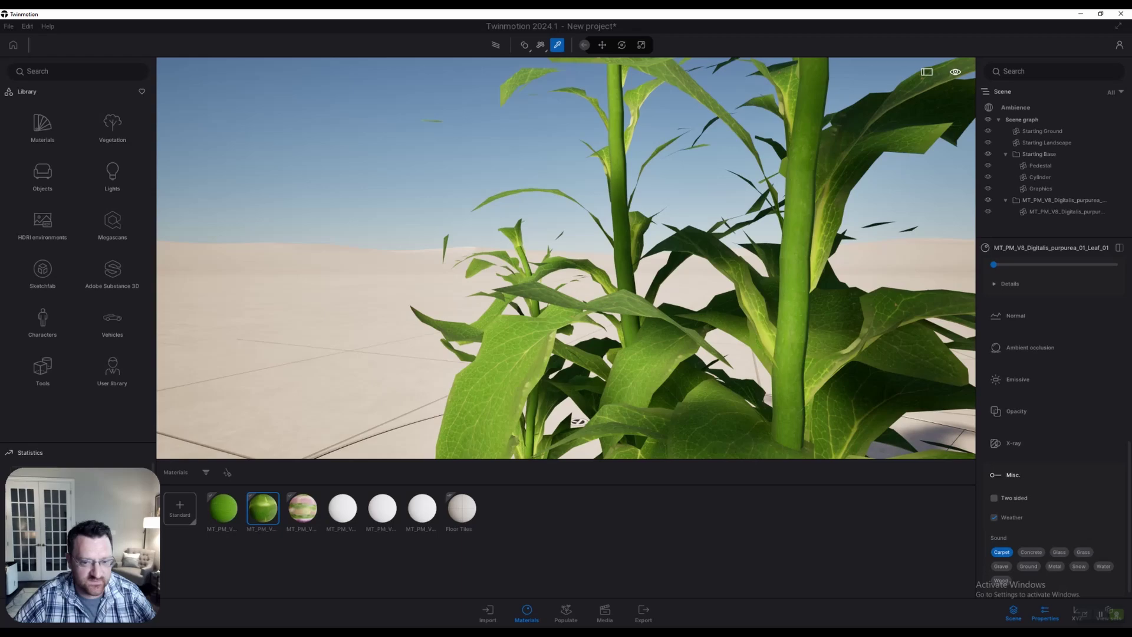
left_click(994, 498)
key("ctrl+z")
key("ctrl+y")
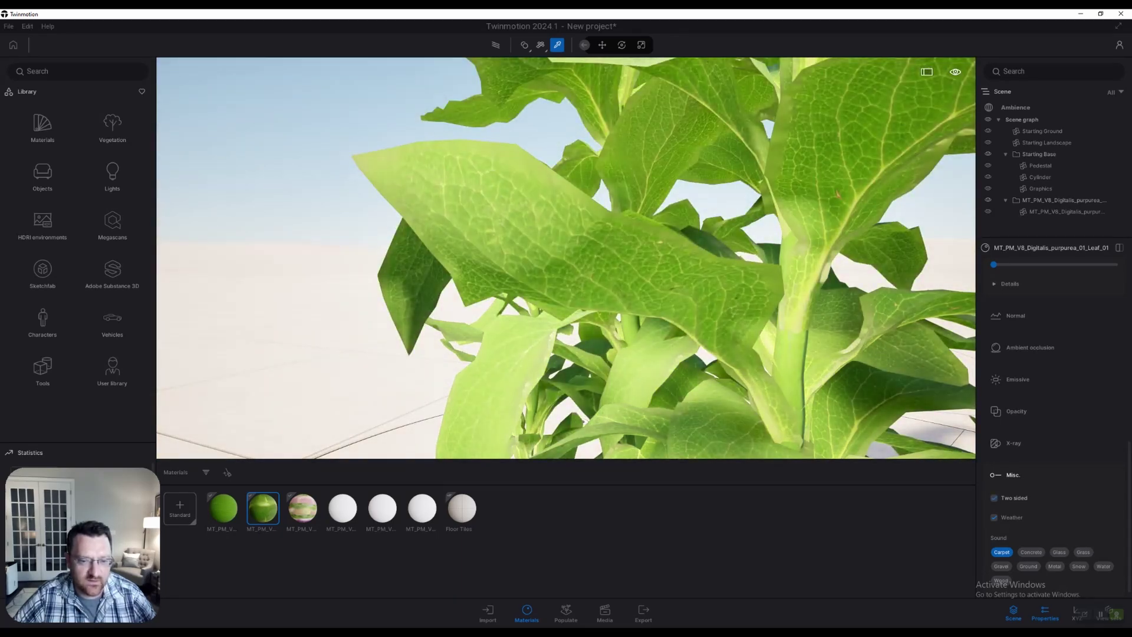
key("ctrl+z")
key("ctrl+y")
scroll(529, 256, "down", 5)
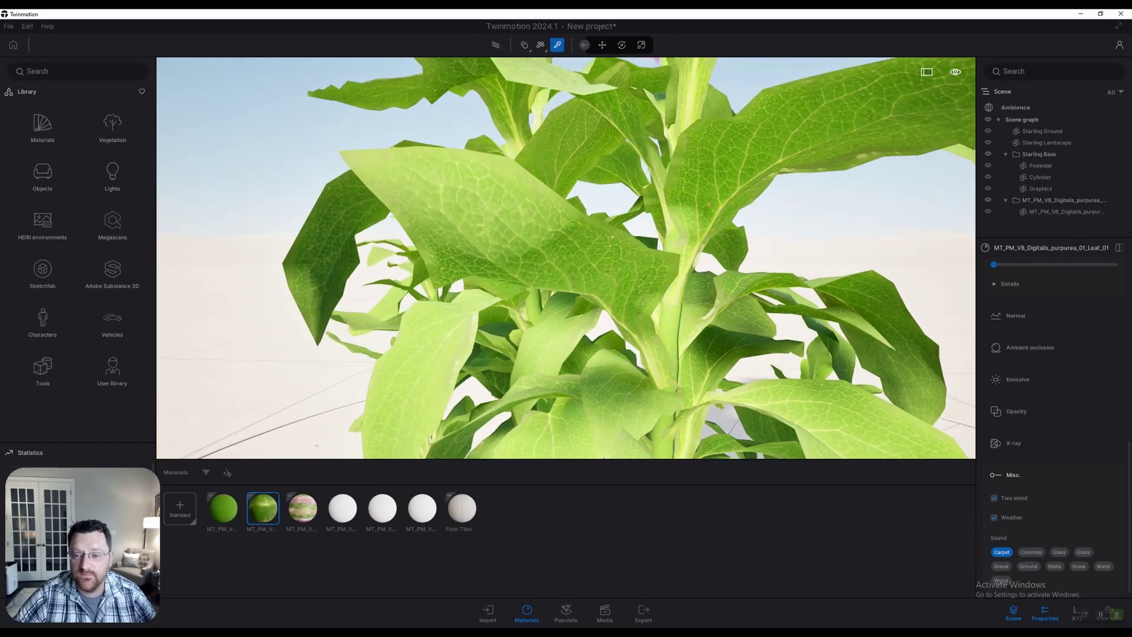
Step: Examine the leaves up close and review the leaf material's Color details, including the assigned albedo texture's file path
right_click_drag(417, 311, 592, 311)
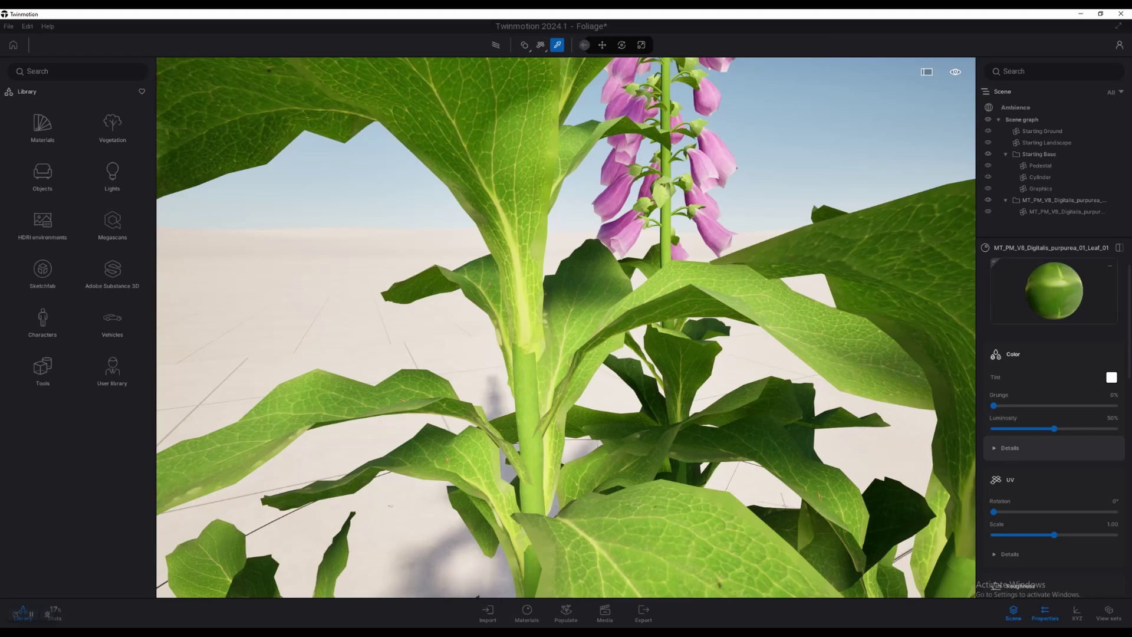
middle_click_drag(847, 230, 847, 400)
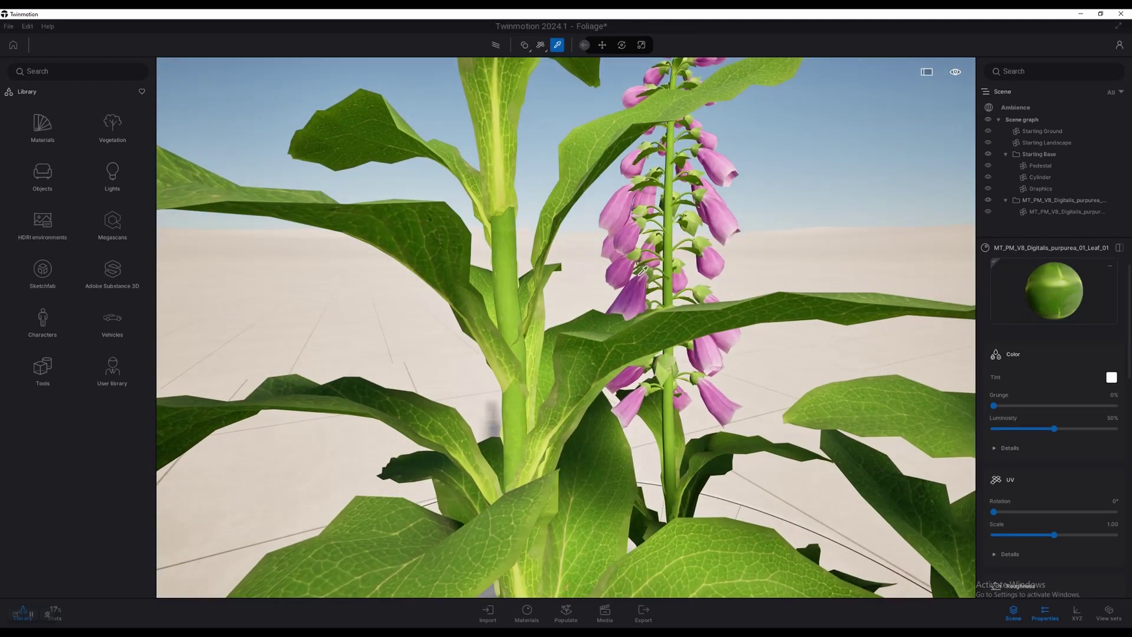
key("q")
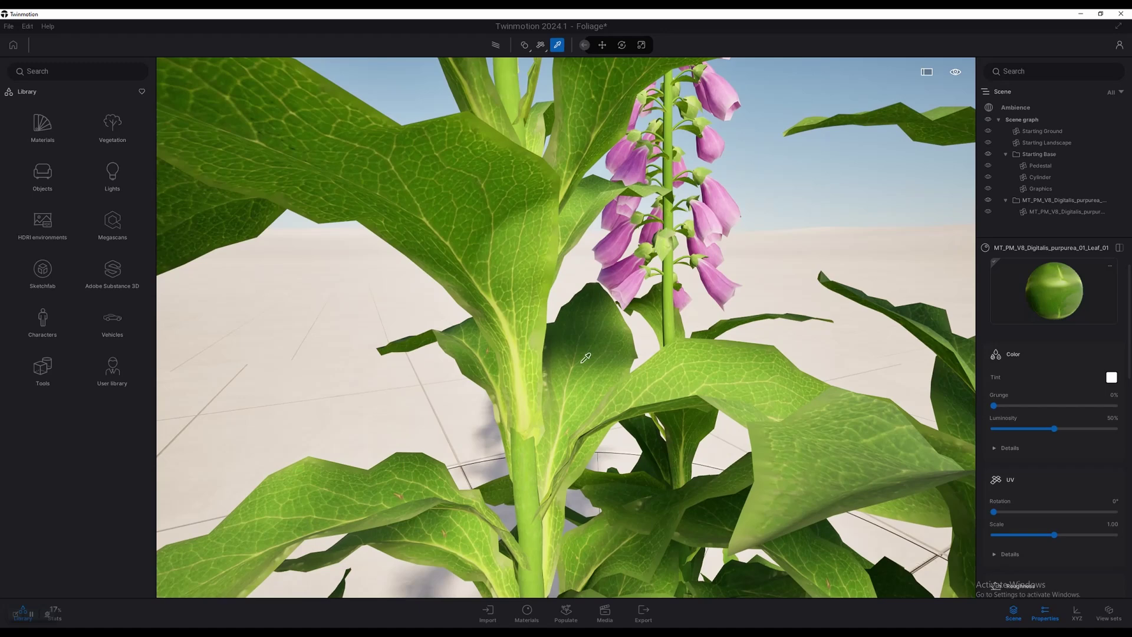
left_click(1002, 447)
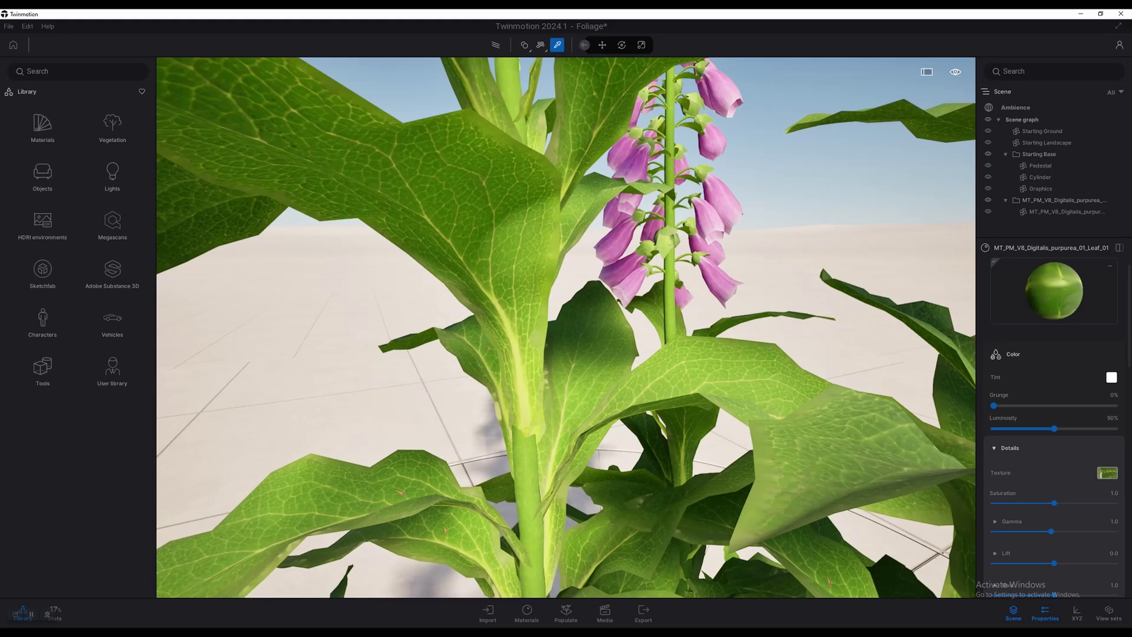
right_click_drag(497, 297, 484, 335)
scroll(490, 330, "down", 3)
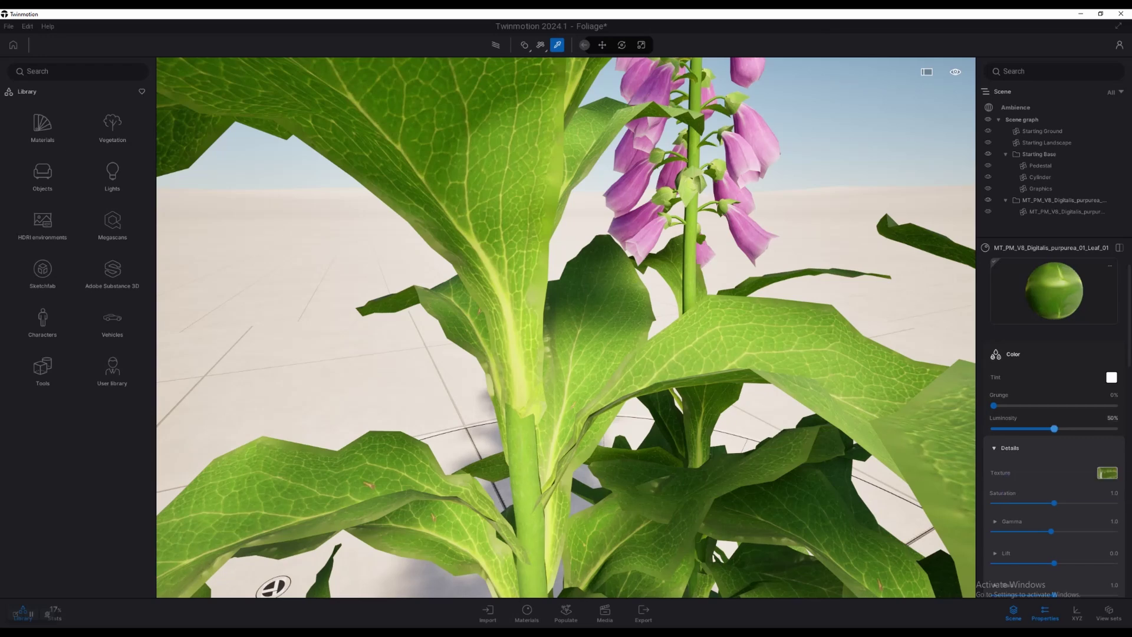
scroll(1107, 474, "down", 1)
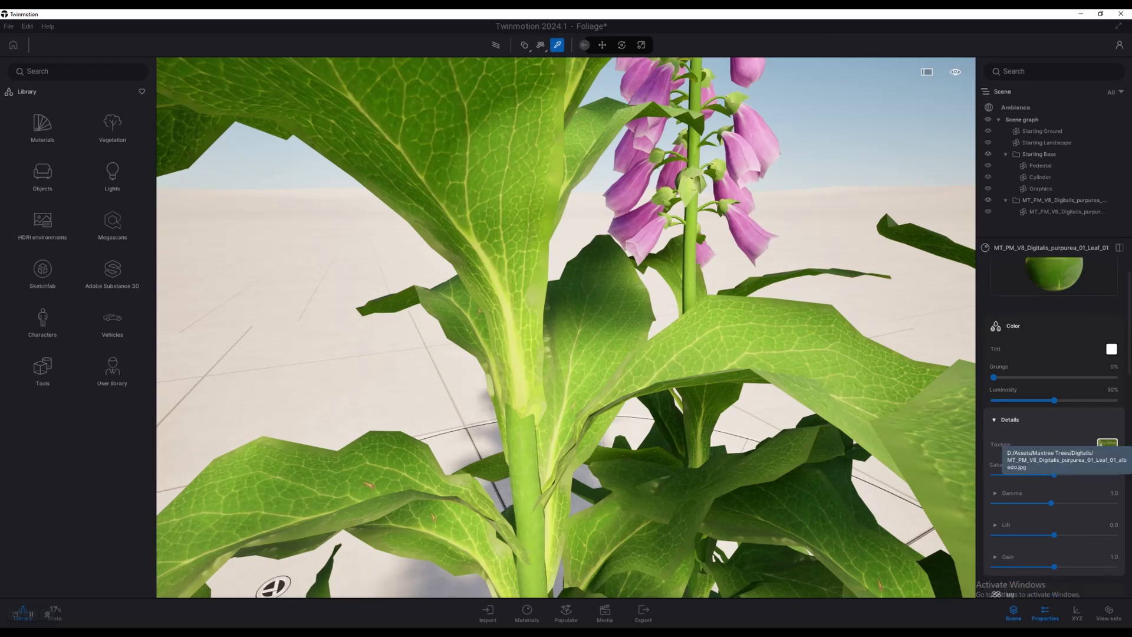
scroll(1107, 448, "down", 9)
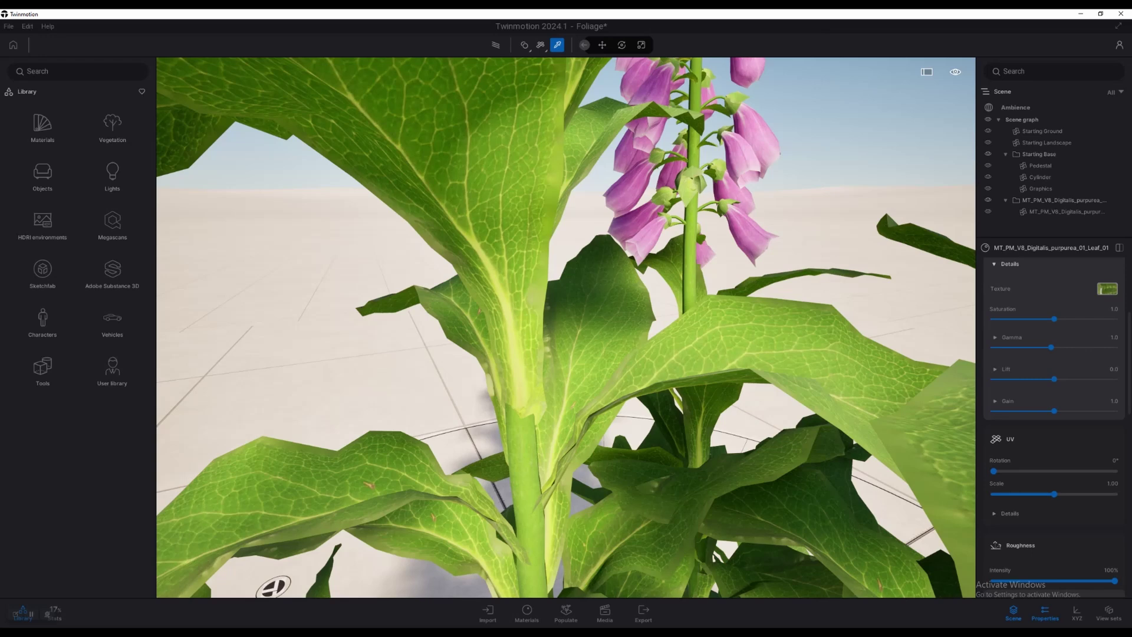
scroll(1054, 413, "down", 2)
scroll(1054, 424, "up", 10)
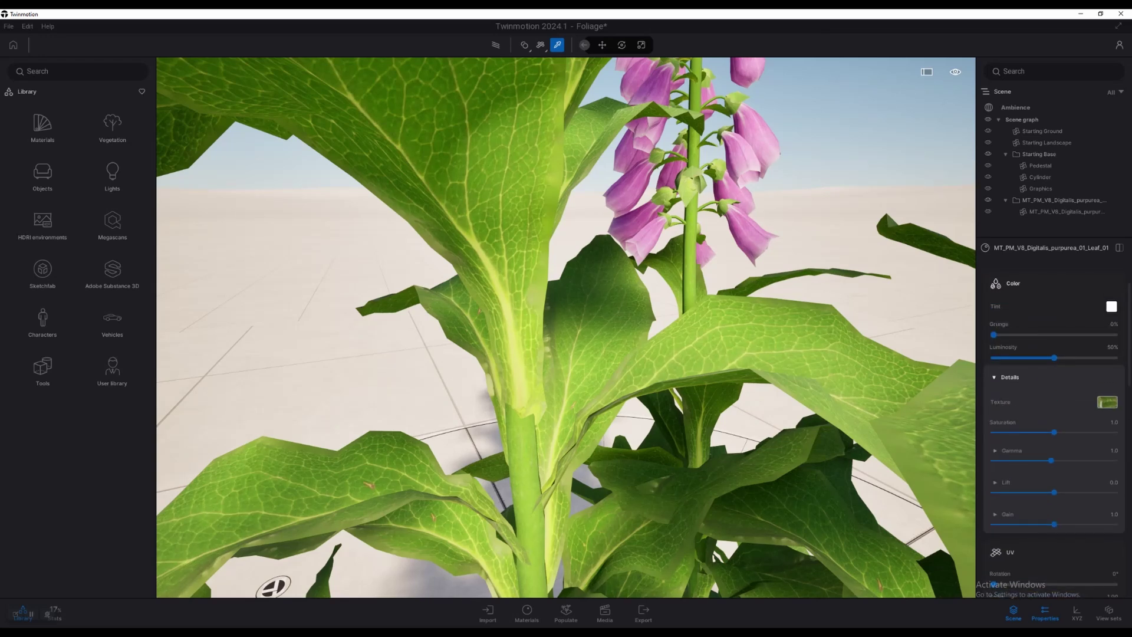
Step: Load MT_PM_V8_Digitalis_purpurea_01_Leaf_01_glossiness as the leaf material's Roughness texture with Invert enabled, and check the leaves
left_click(1009, 376)
scroll(1054, 425, "down", 3)
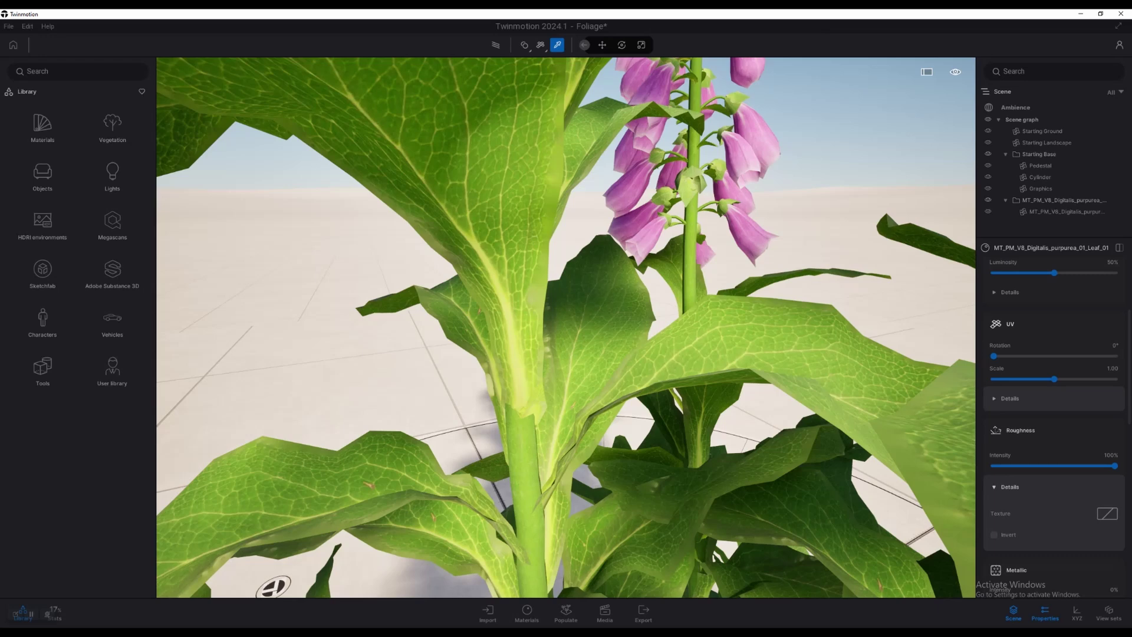
scroll(1054, 425, "down", 2)
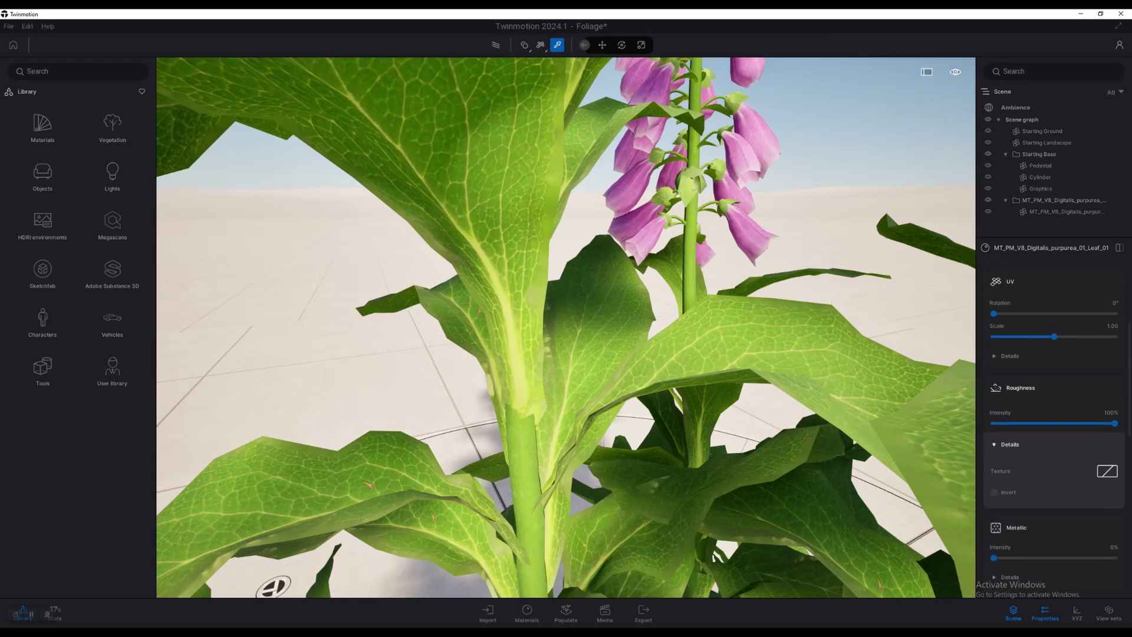
right_click(1106, 471)
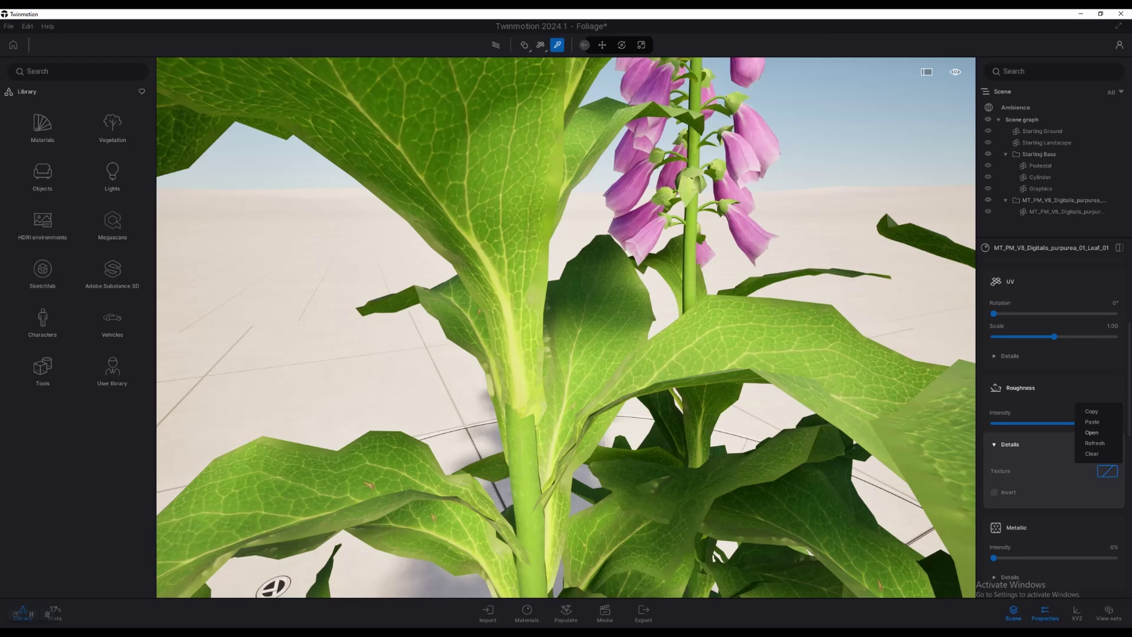
left_click(1091, 432)
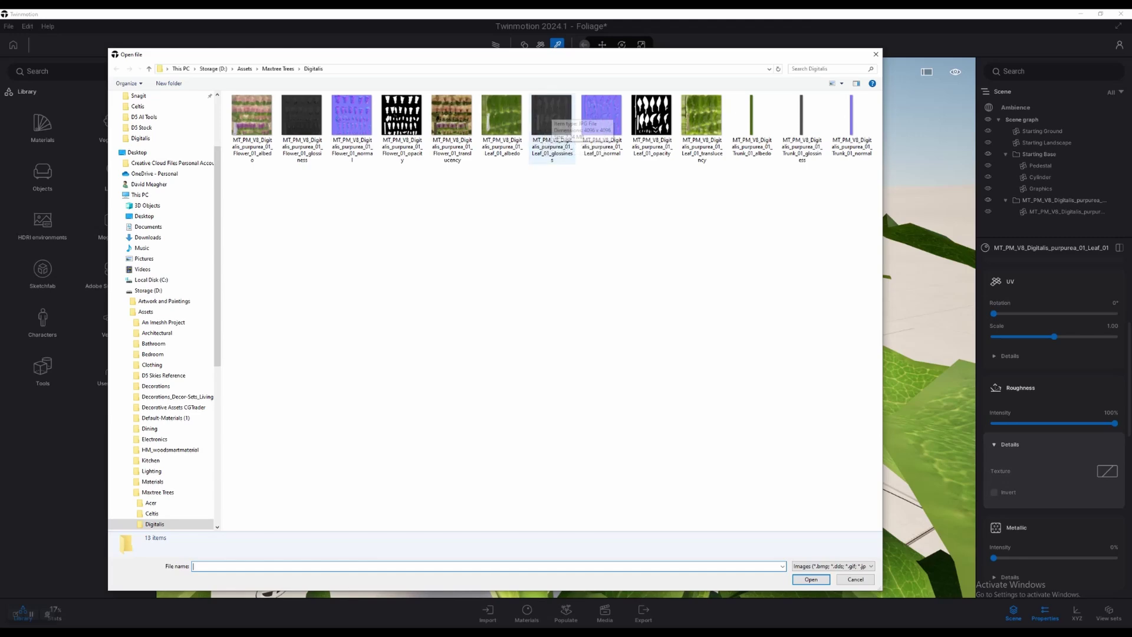
double_click(551, 115)
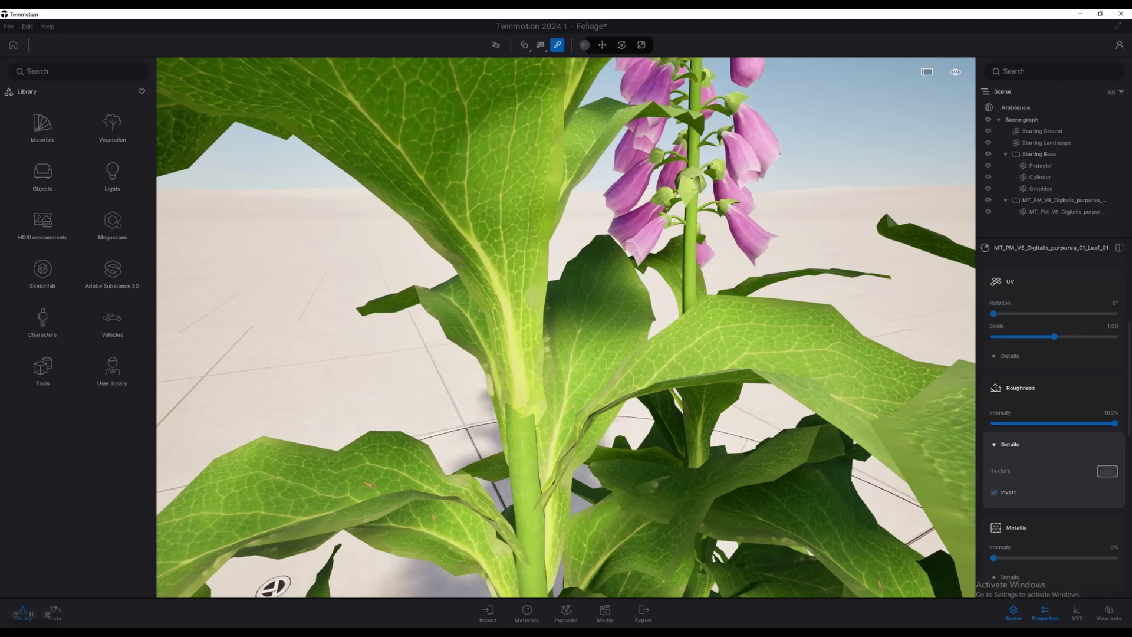
right_click_drag(540, 328, 556, 327)
scroll(540, 327, "up", 1)
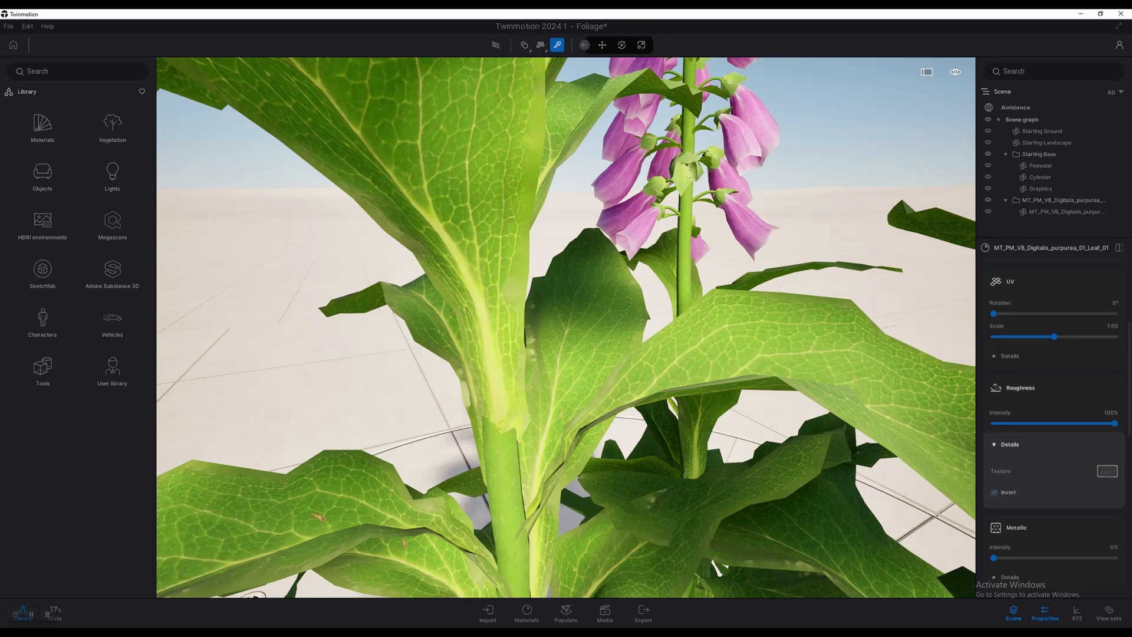
Step: Load MT_PM_V8_Digitalis_purpurea_01_Leaf_01_normal as the leaf material's normal map
scroll(1053, 412, "down", 3)
mouse_move(993, 387)
left_mouse_down()
mouse_move(1114, 387)
mouse_move(994, 387)
left_mouse_up()
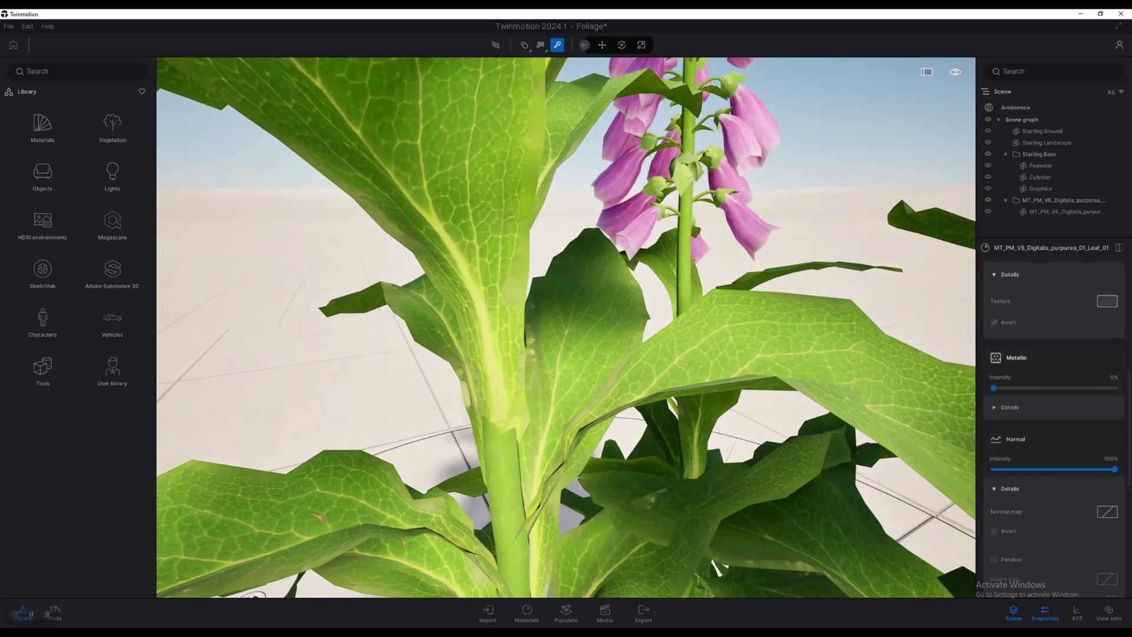
scroll(1053, 442, "down", 3)
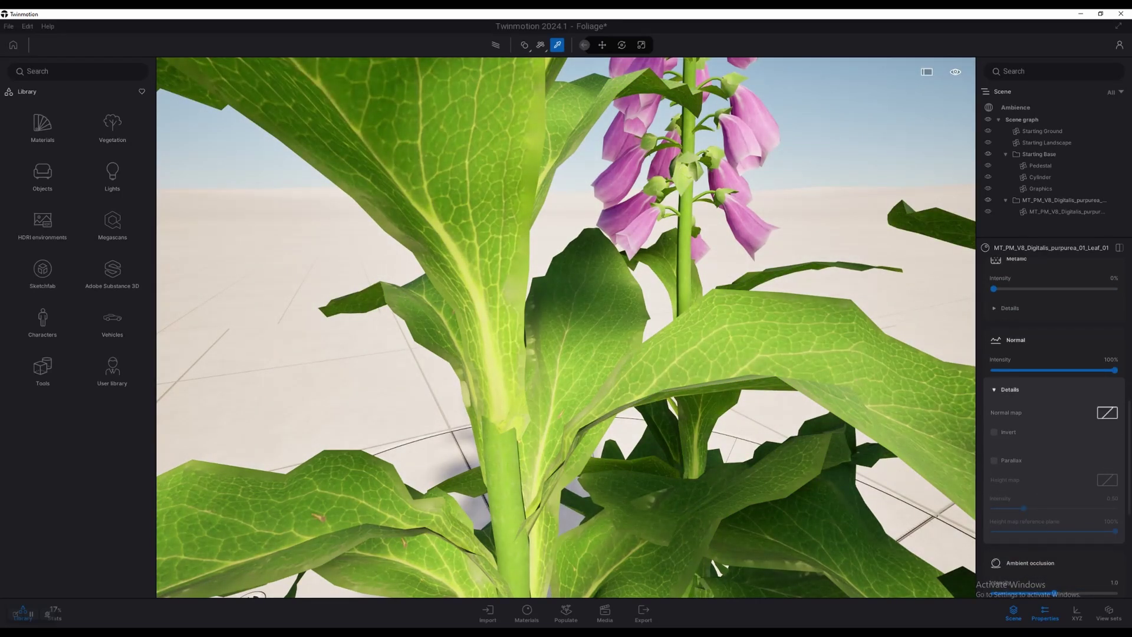
right_click(1107, 412)
left_click(1091, 374)
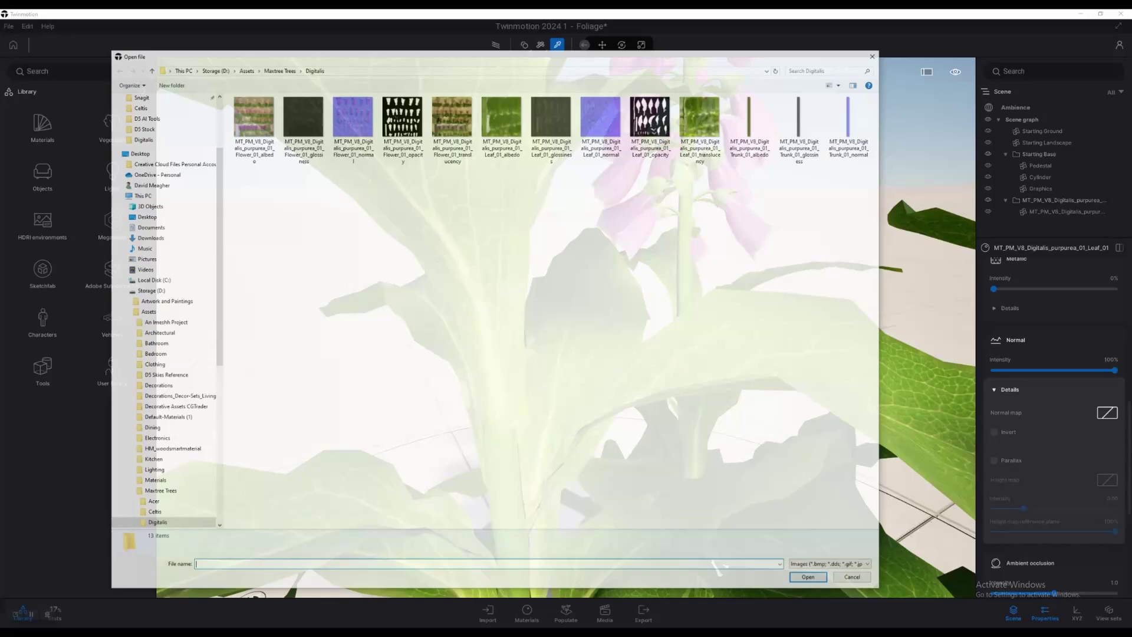
double_click(601, 115)
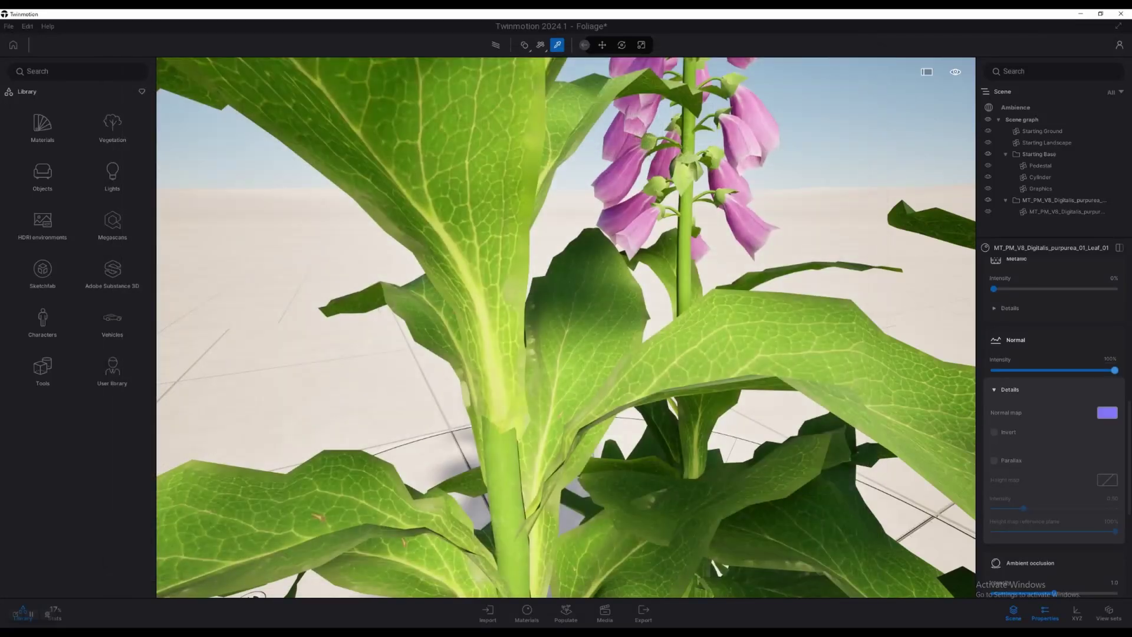
scroll(487, 452, "down", 2)
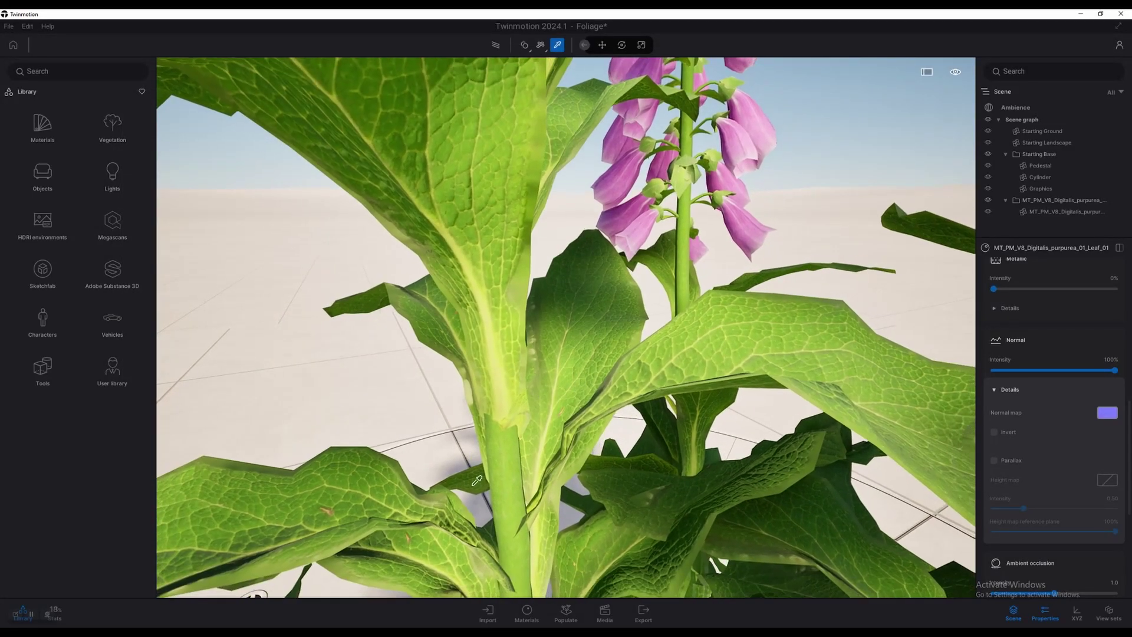
Step: Examine the normal map's relief on the leaves up close, comparing it with and without Invert
right_click_drag(499, 475, 465, 468)
middle_click_drag(460, 473, 505, 451)
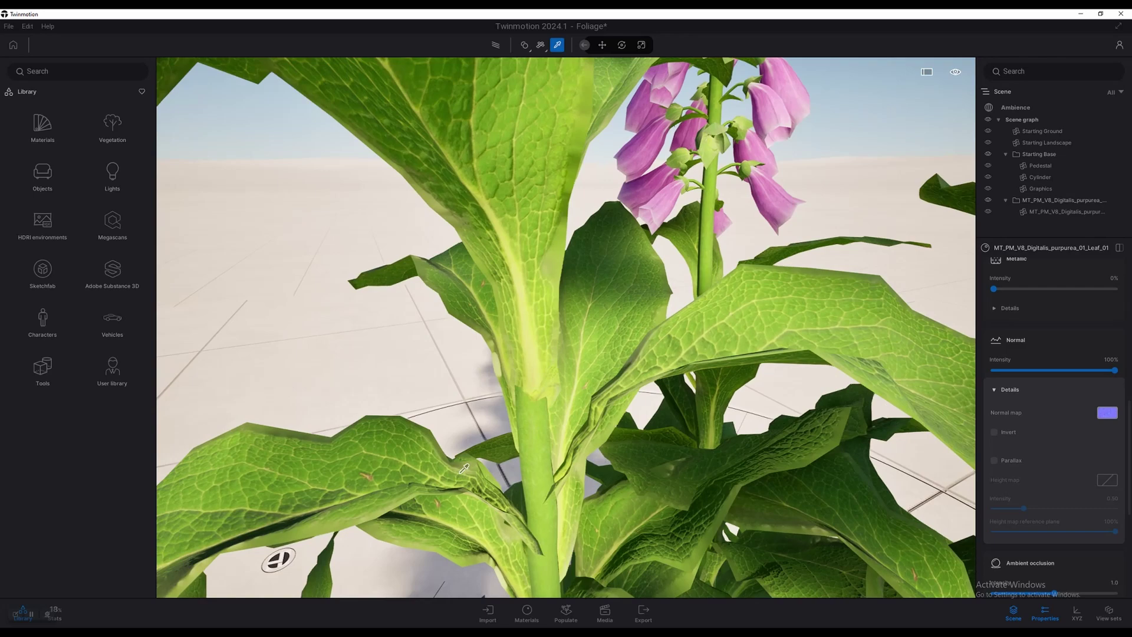
right_click_drag(510, 446, 566, 446)
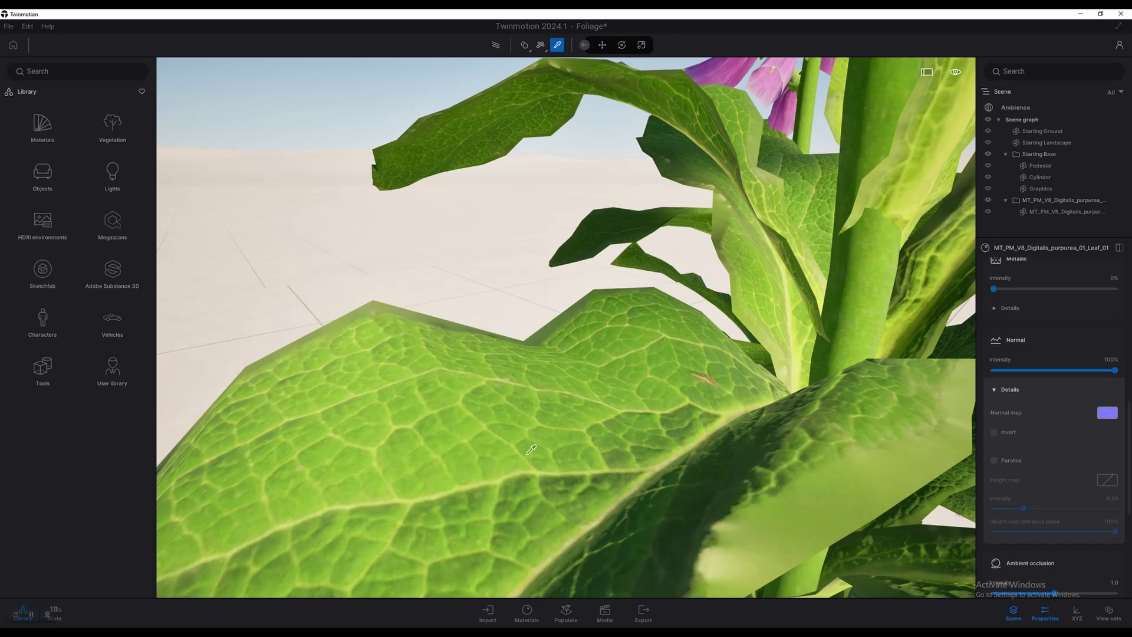
key("a")
key("w")
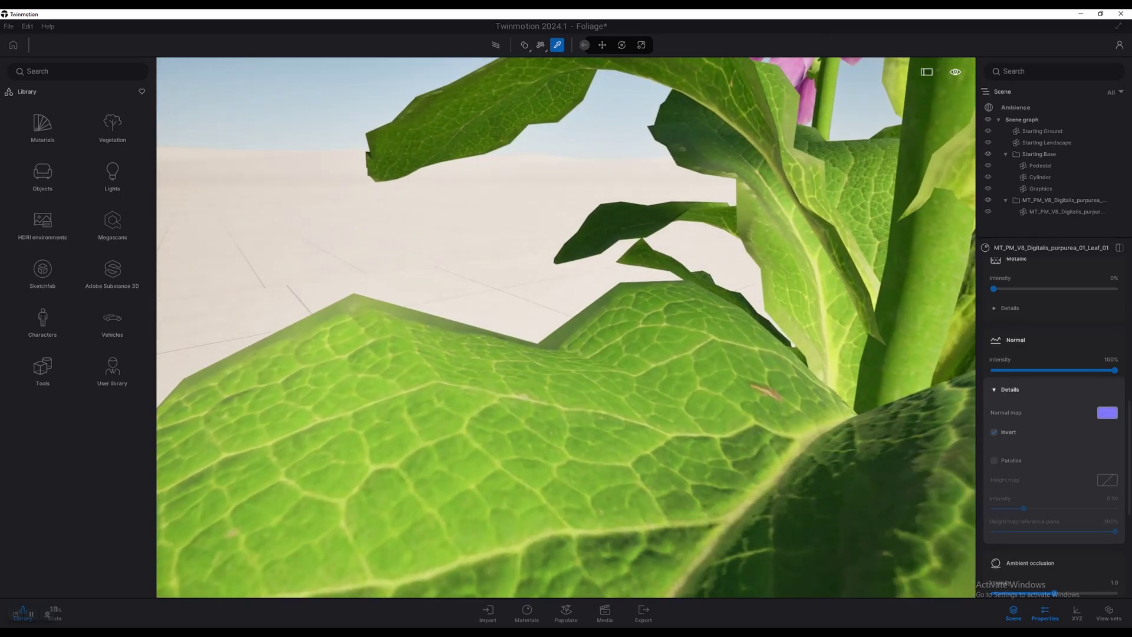
key("s")
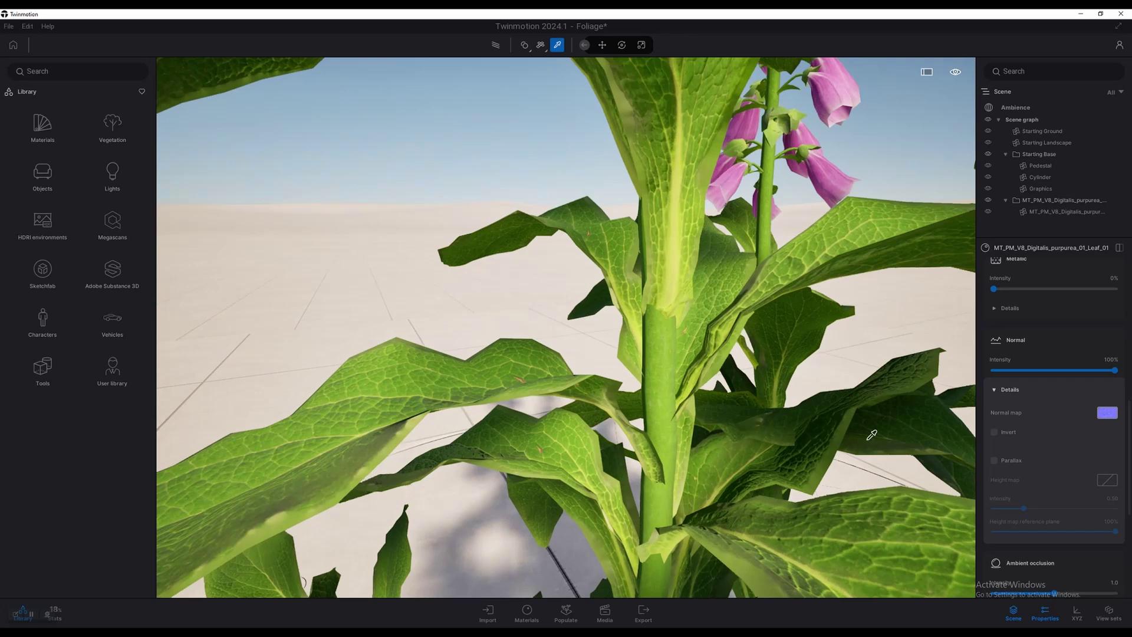
scroll(1053, 413, "down", 1)
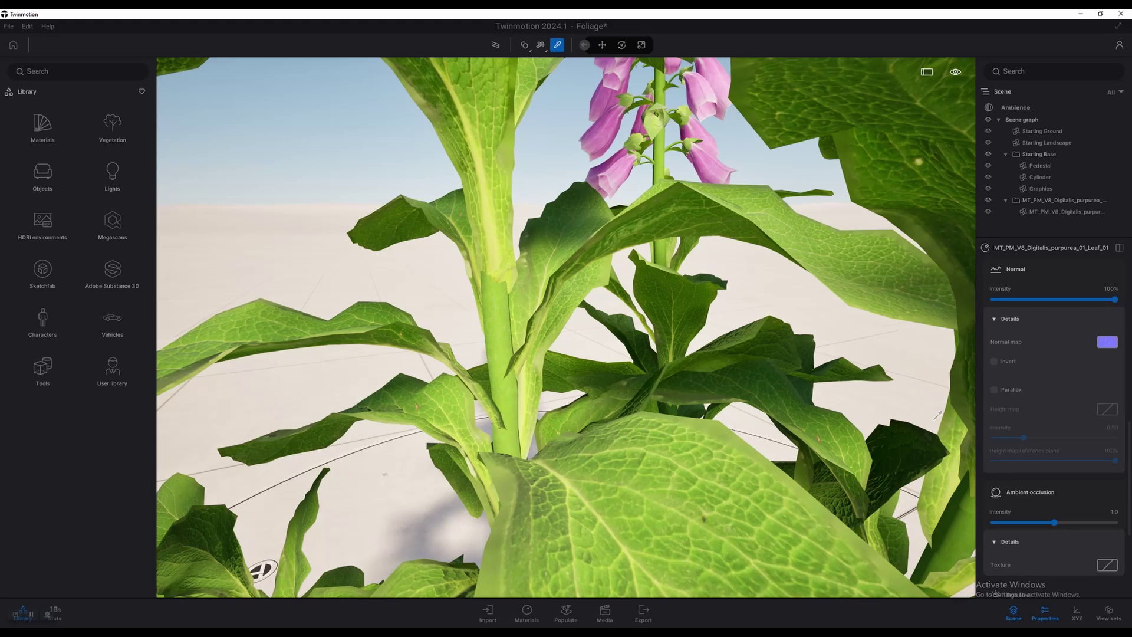
Step: Check the Digitalis texture folder for a map suited to the leaf material's ambient occlusion texture, without loading one
right_click_drag(560, 345, 541, 348)
key("w")
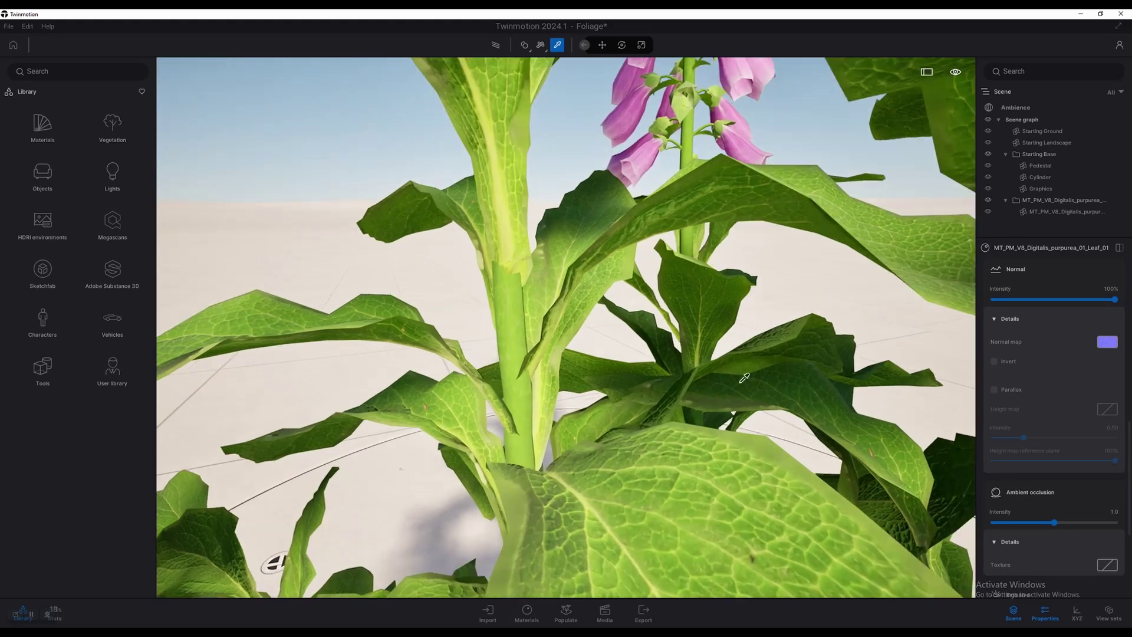
key("a")
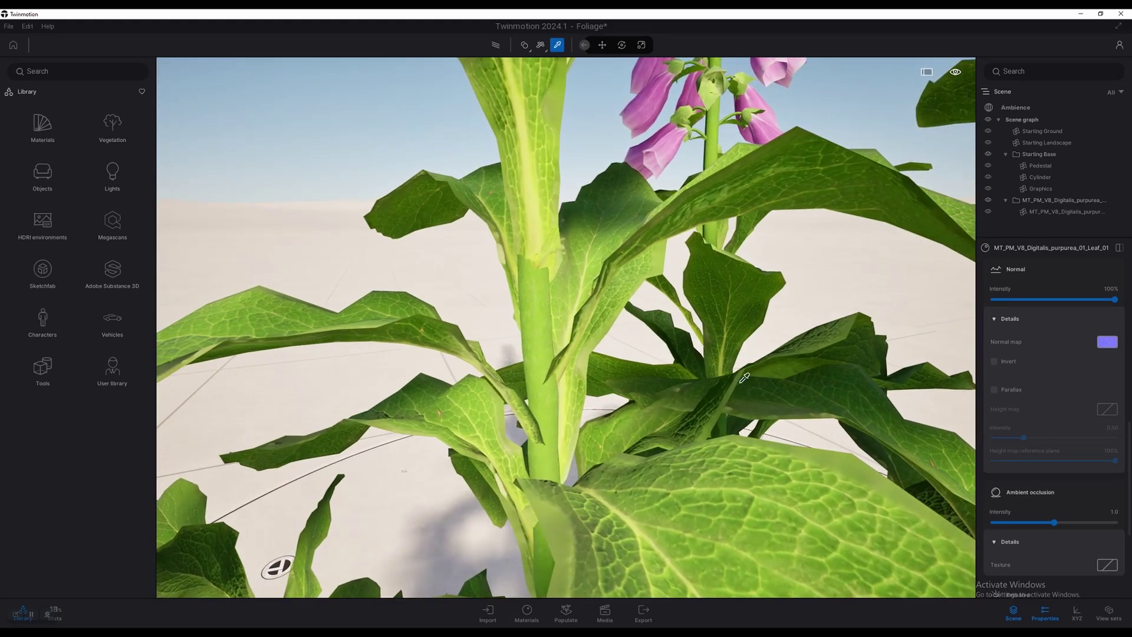
scroll(1054, 412, "down", 1)
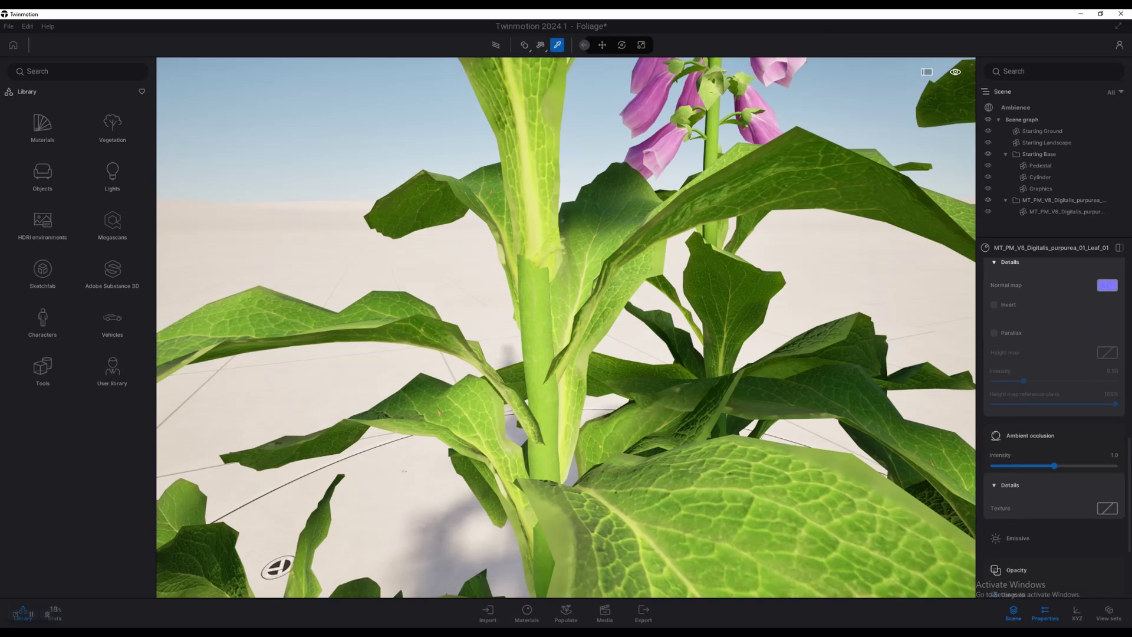
right_click(1107, 507)
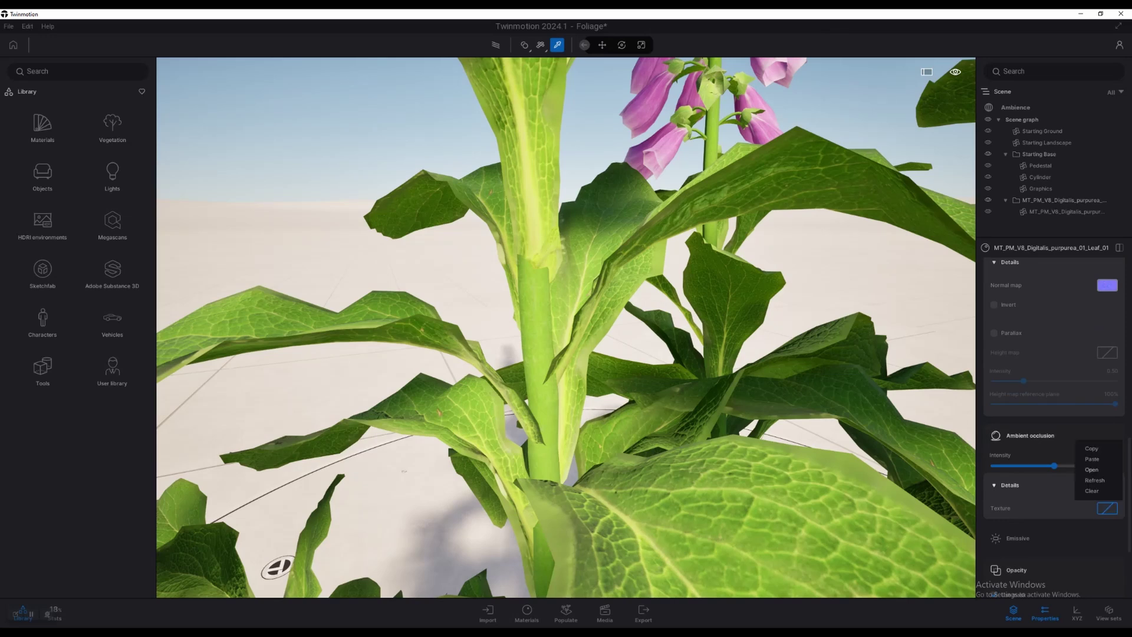
left_click(1091, 469)
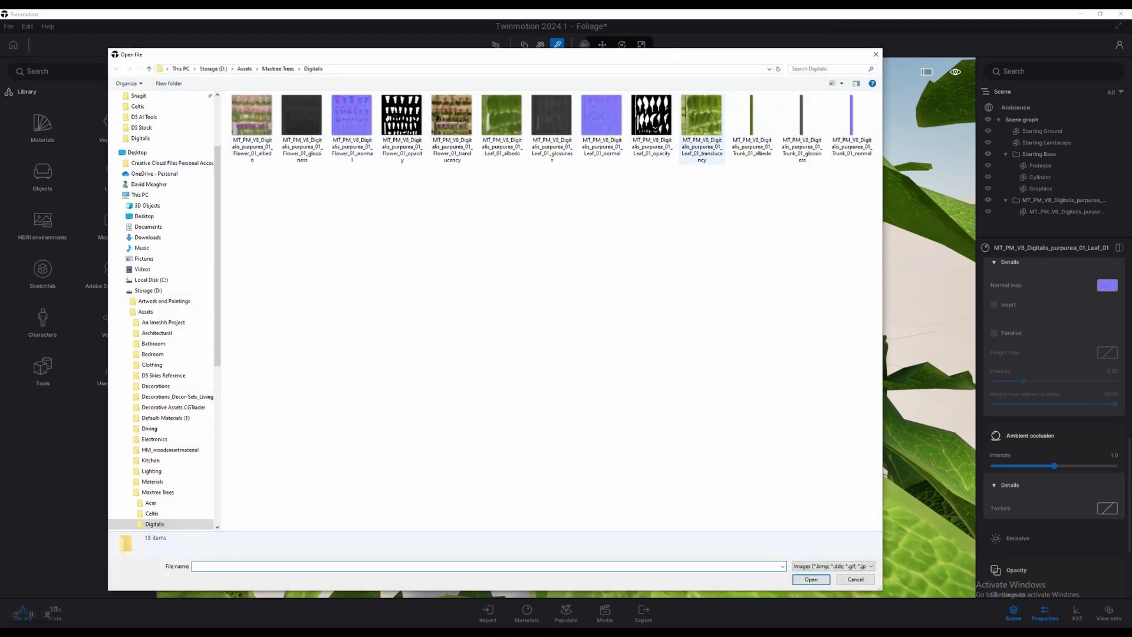
left_click(854, 579)
Step: Preview MT_PM_V8_Digitalis_purpurea_01_Leaf_01_opacity and load it as the leaf material's opacity map
scroll(1054, 412, "down", 3)
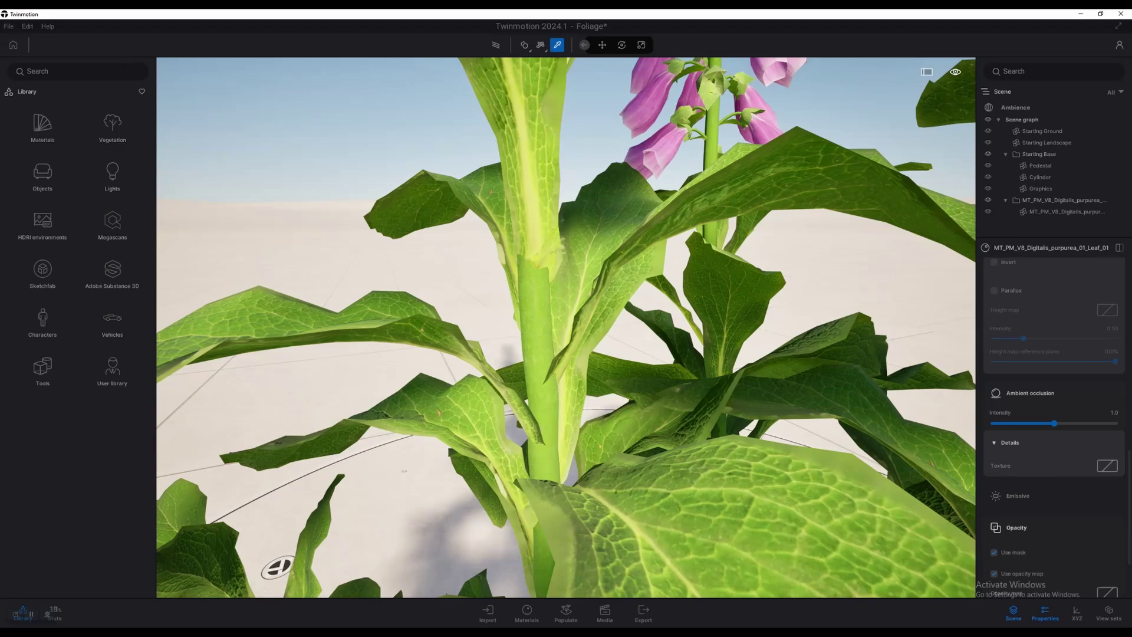
right_click_drag(568, 268, 649, 387)
scroll(568, 268, "up", 3)
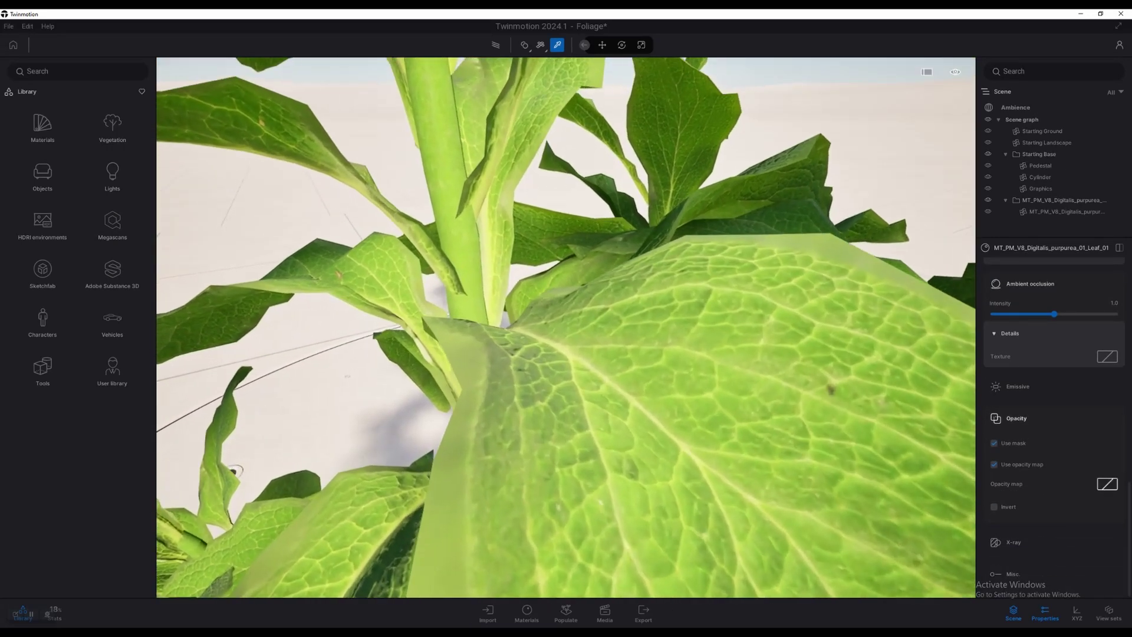
right_click(1106, 483)
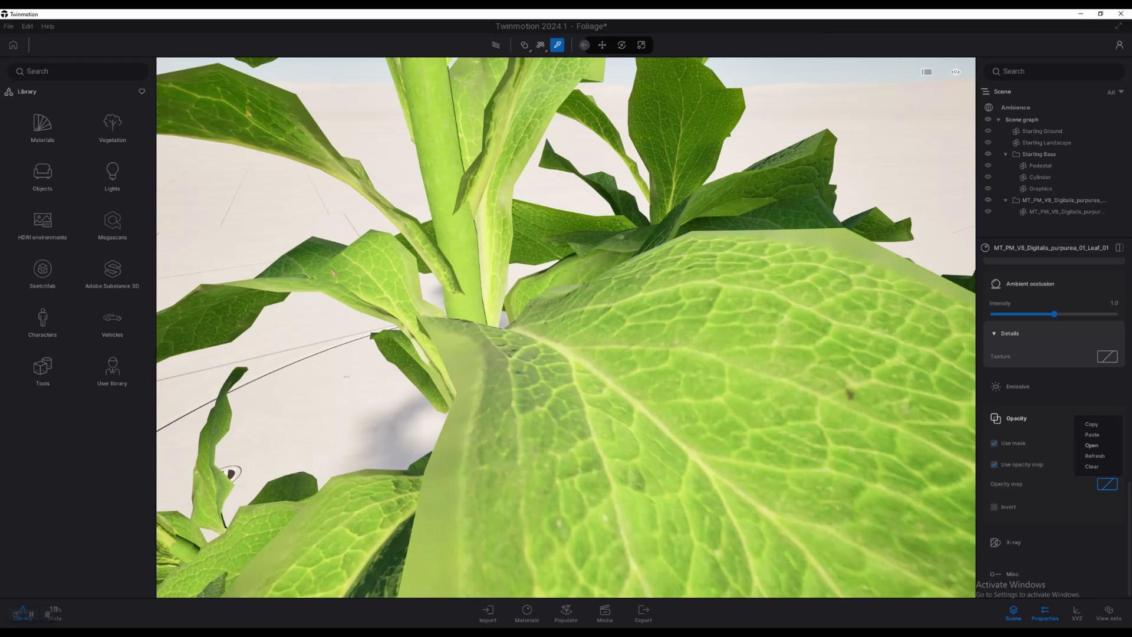
left_click(1091, 445)
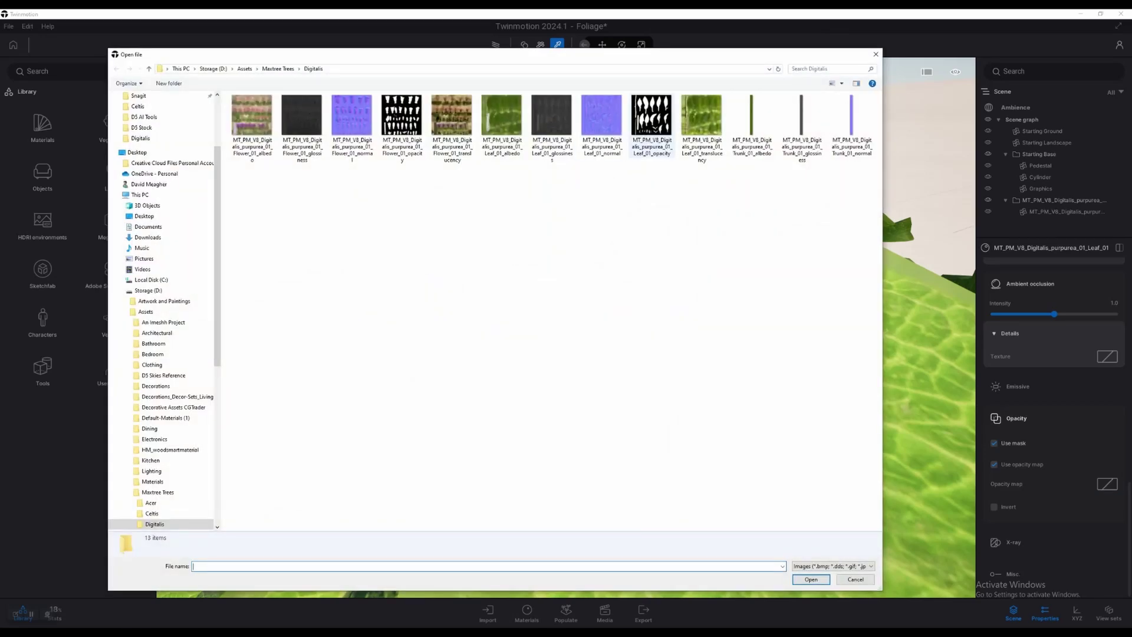
right_click(650, 119)
left_click(670, 140)
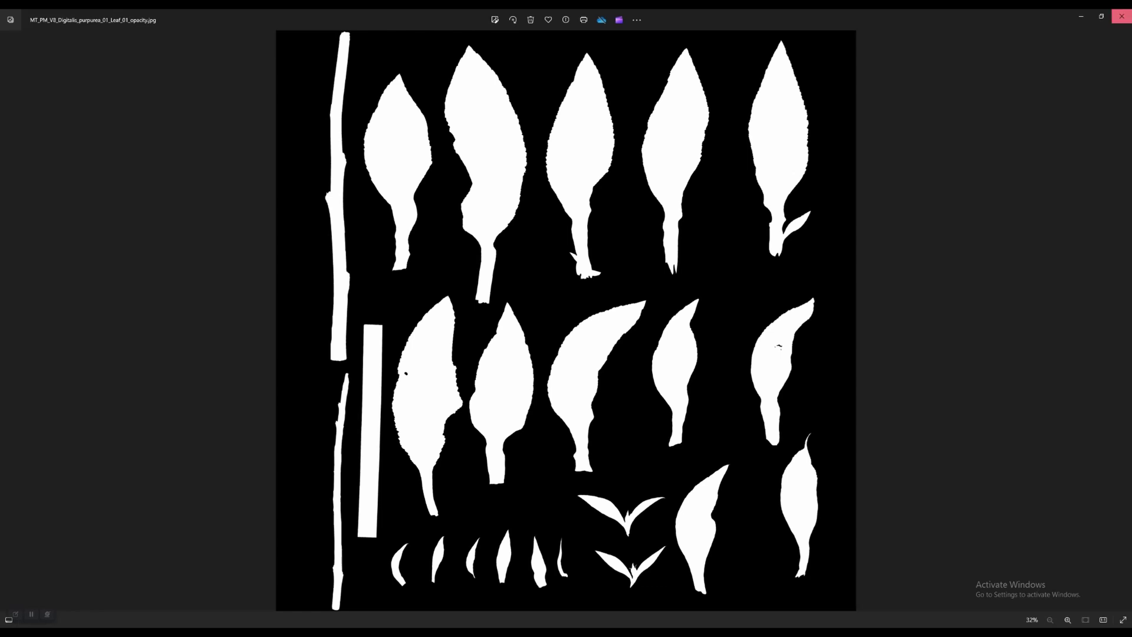
left_click(1120, 16)
double_click(601, 124)
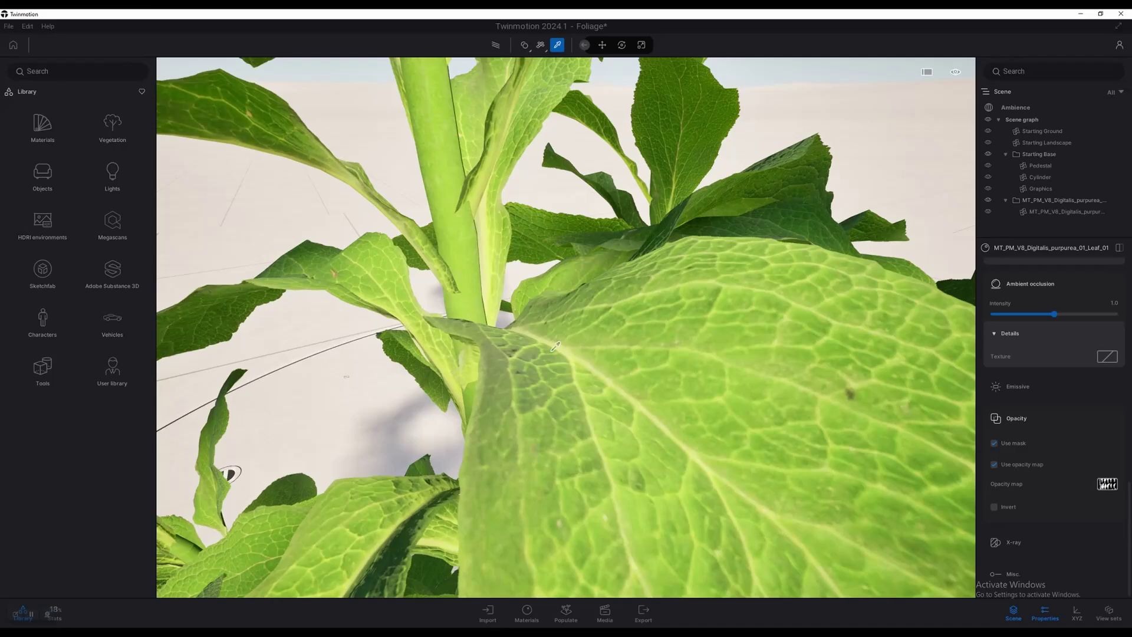
Step: Compare the leaf edges with Use mask off and on, leaving the mask enabled for the leaf material
scroll(555, 346, "down", 2)
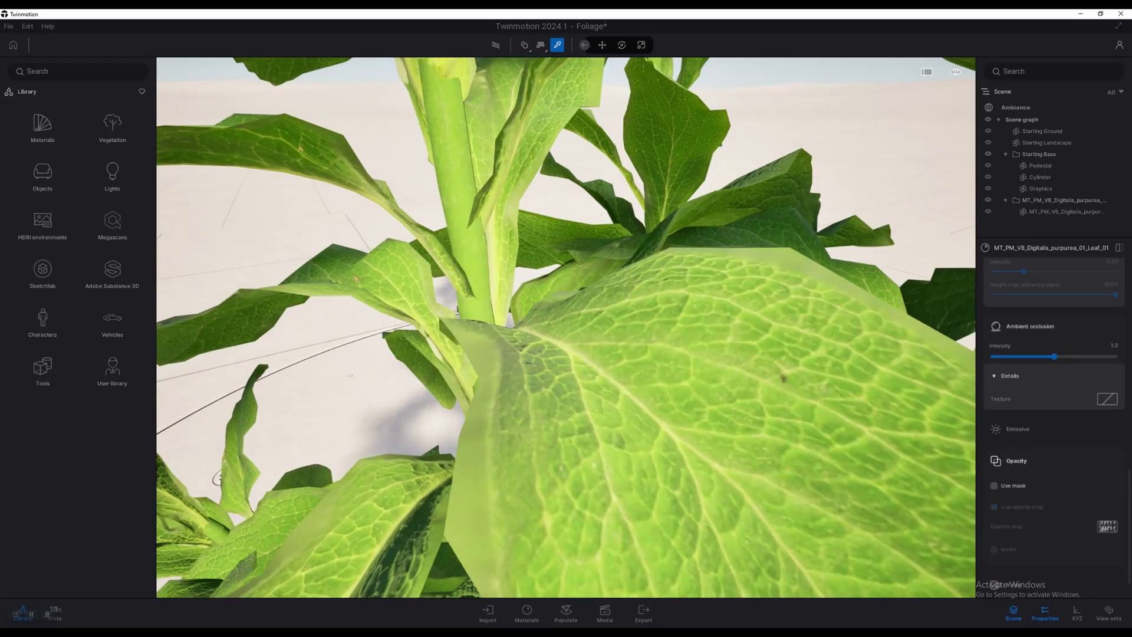
left_click(994, 485)
left_click(994, 485)
left_click(994, 485)
left_click(994, 486)
Step: Examine the masked leaves across the whole plant and pick the material on its stem
scroll(745, 552, "down", 5)
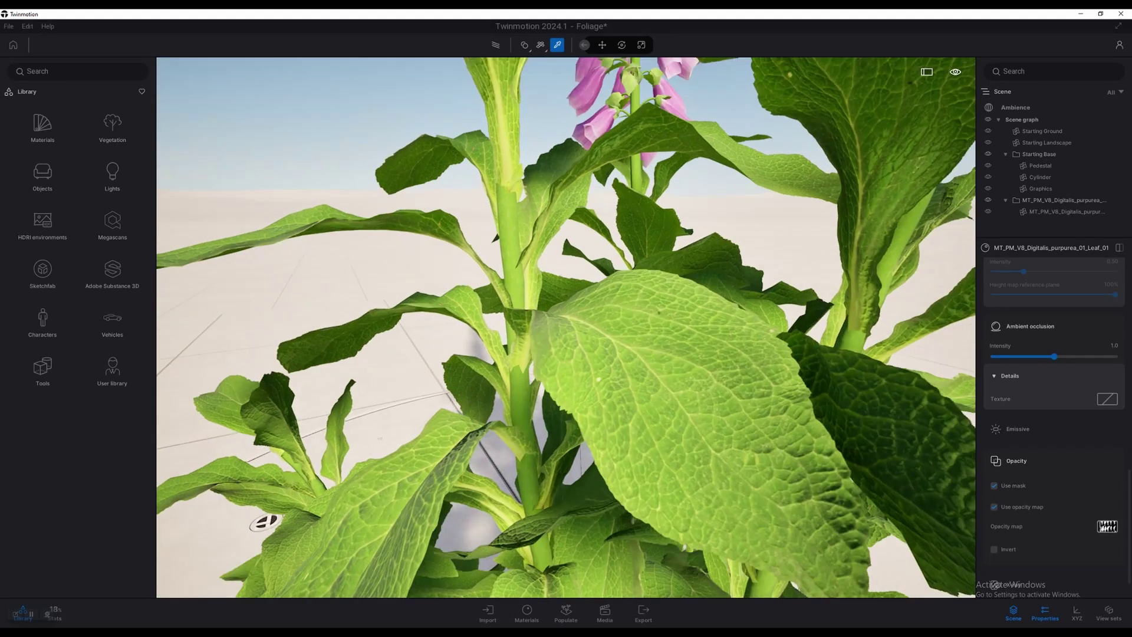
scroll(745, 551, "down", 5)
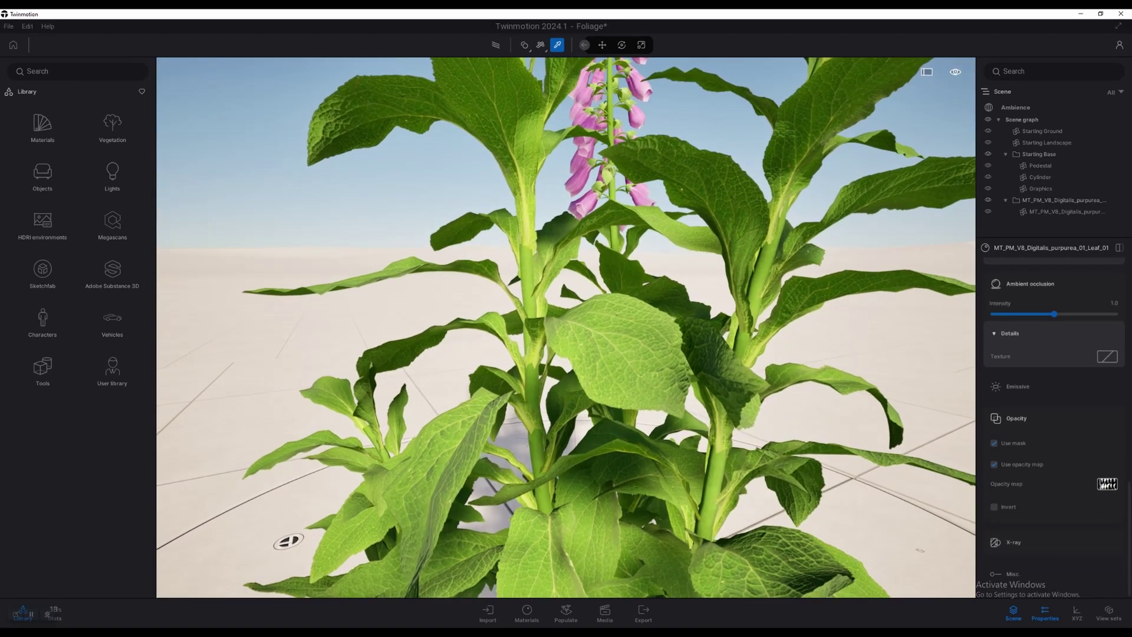
middle_click_drag(543, 448, 542, 425, "shift")
scroll(549, 418, "up", 2)
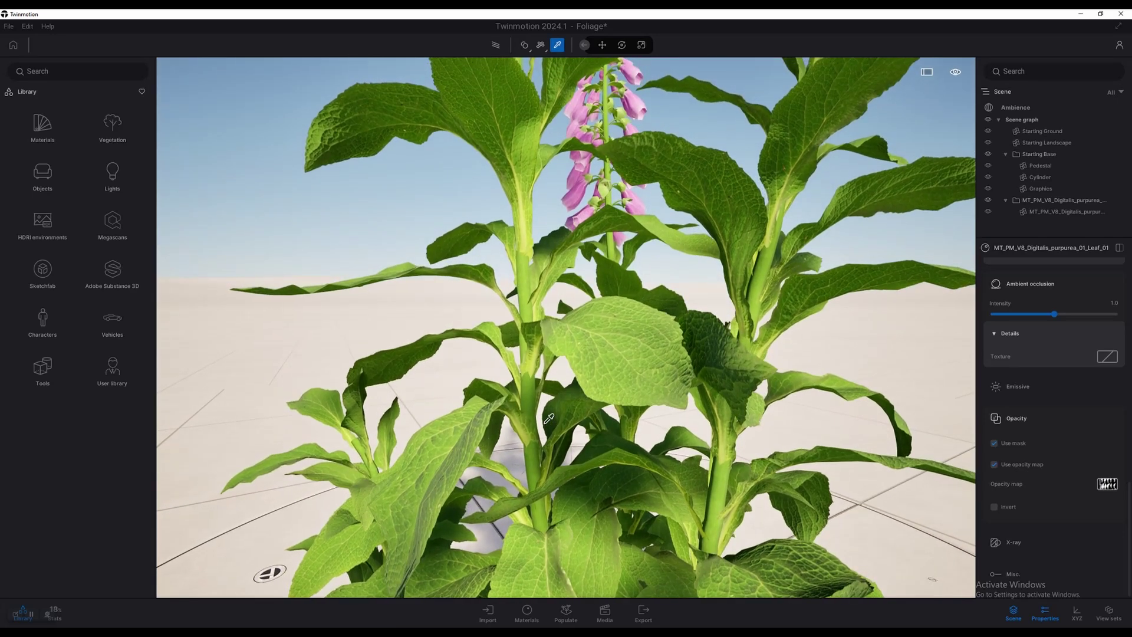
scroll(547, 415, "up", 3)
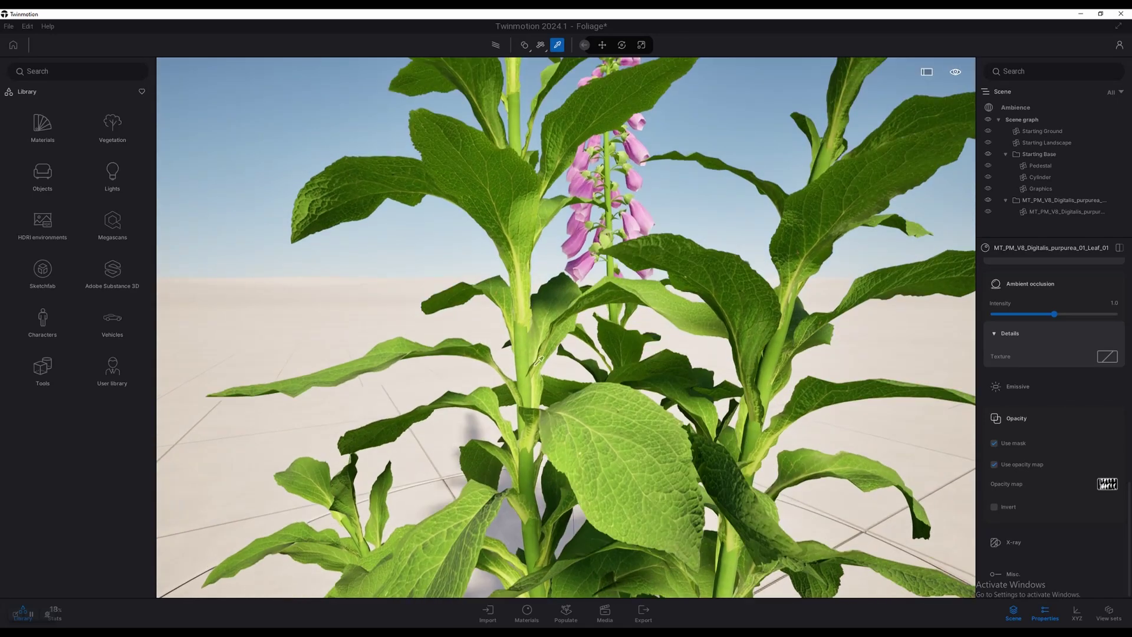
left_click(522, 344)
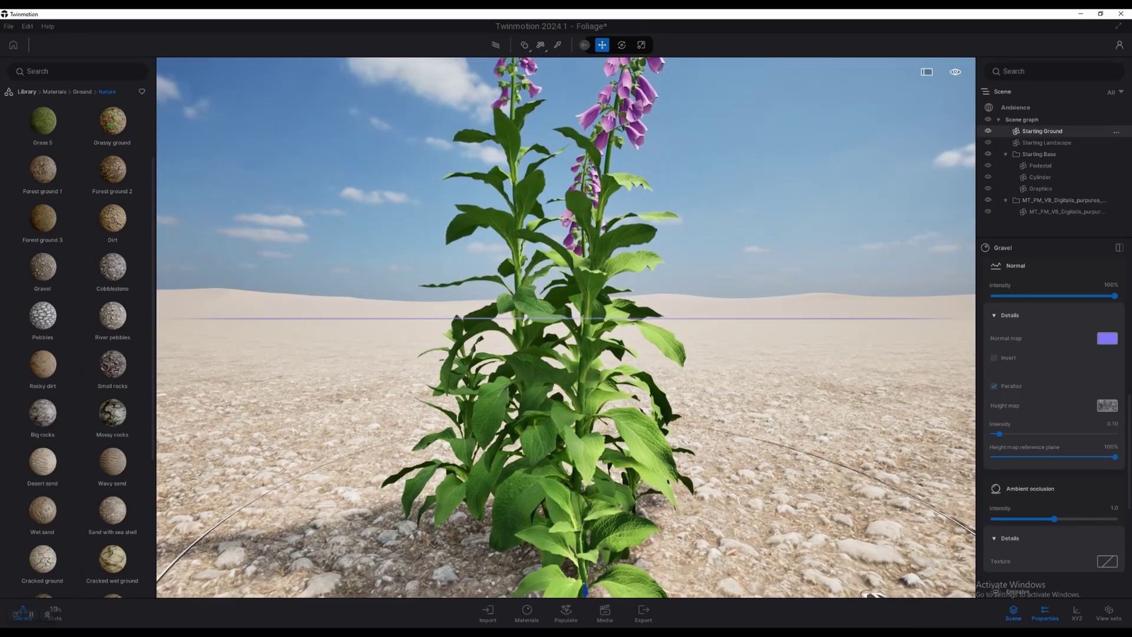
Step: Review the Ambience render settings, including Lumen reflections and shadows, and check the plant's lighting
left_click(1015, 107)
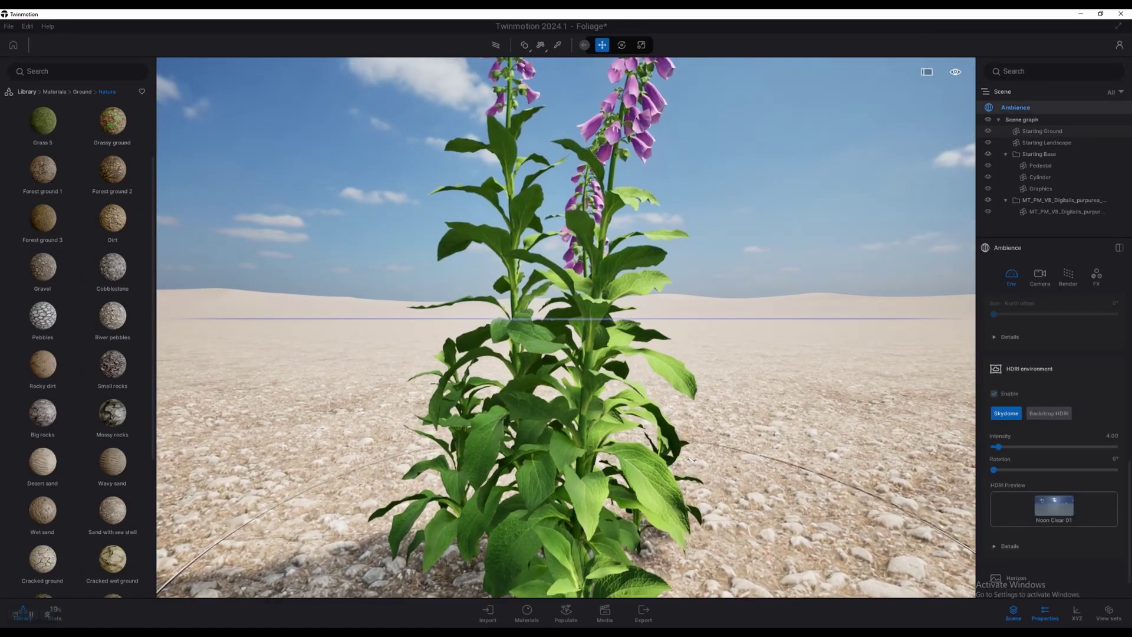
left_click(1067, 276)
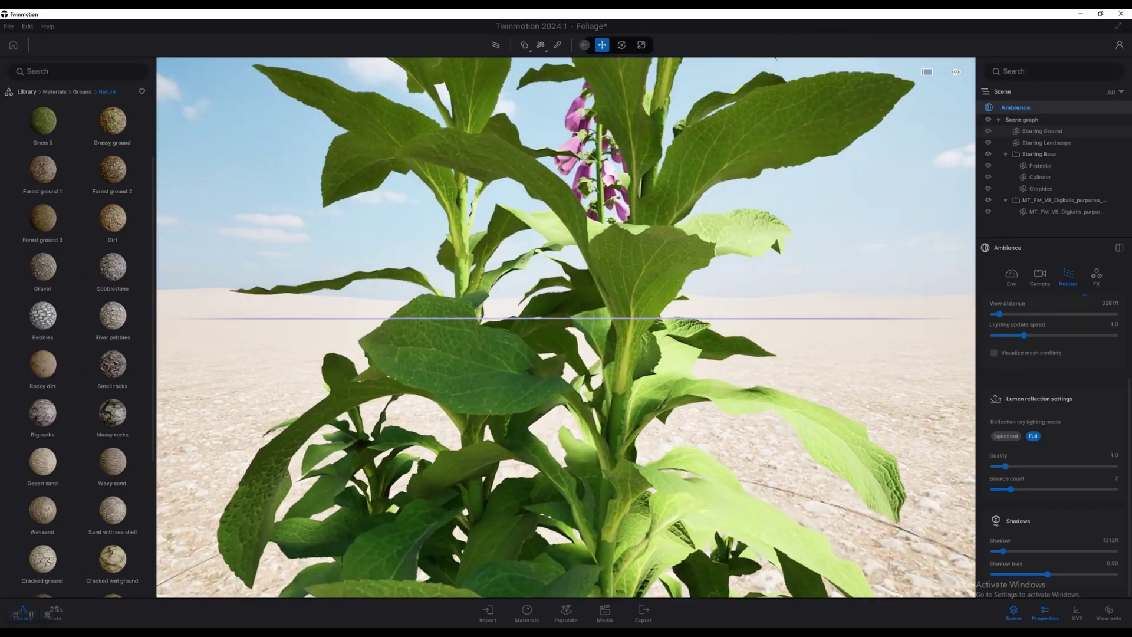
scroll(614, 231, "down", 3)
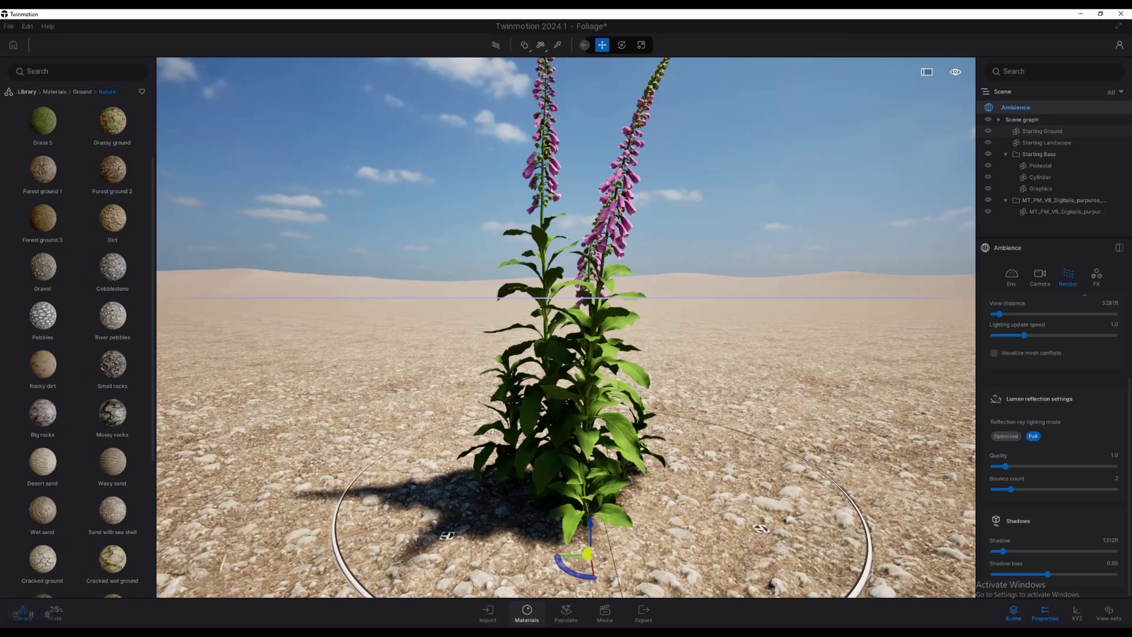
Step: Show the scene's materials and clean up all unused ones
left_click(525, 613)
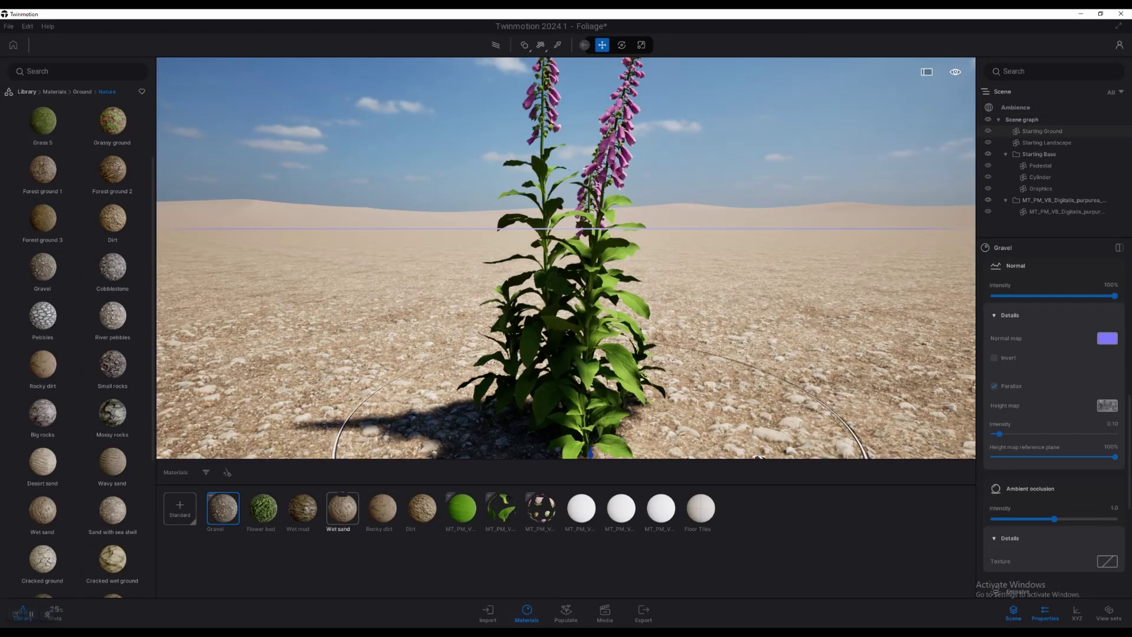
key("w")
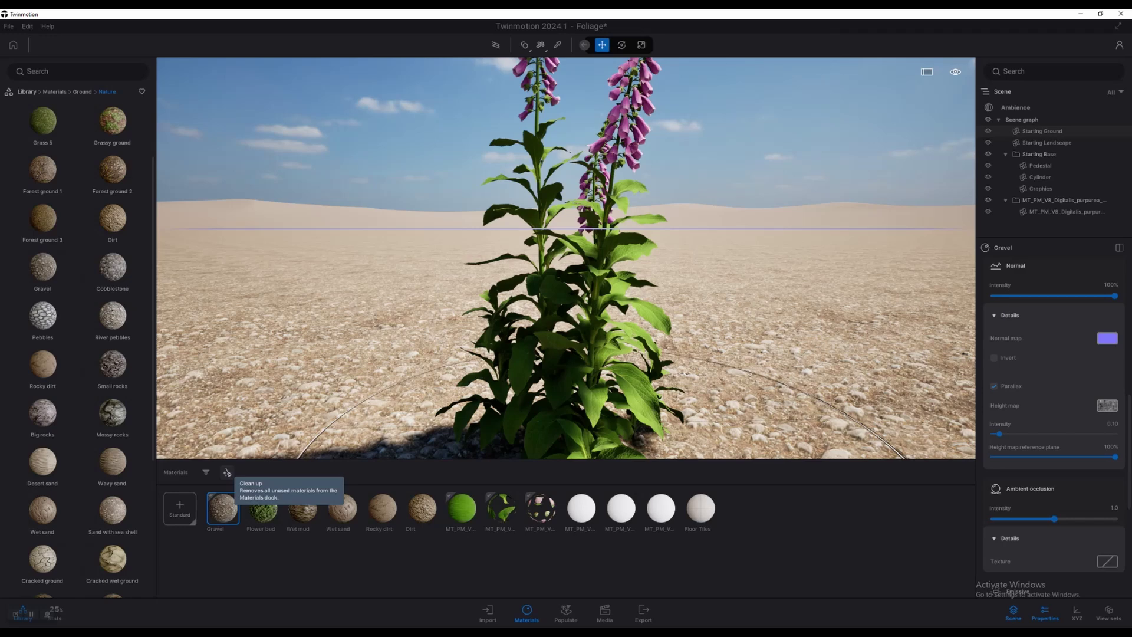
left_click(227, 472)
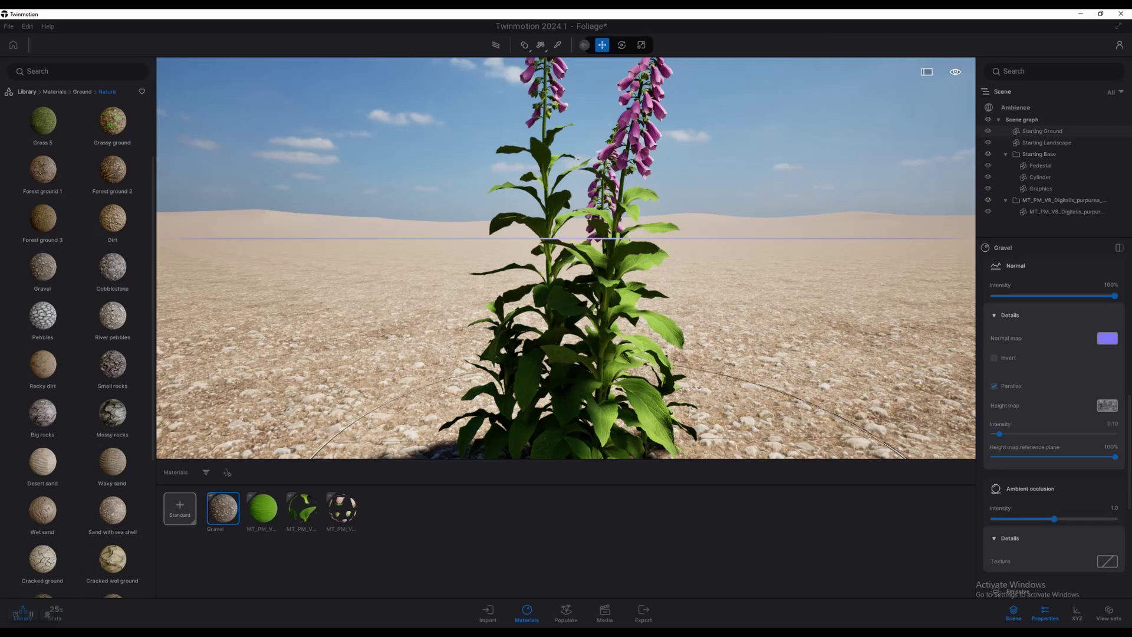
Step: Create a new material of the Foliage type, cleaning up the unused standard material
left_click(187, 512)
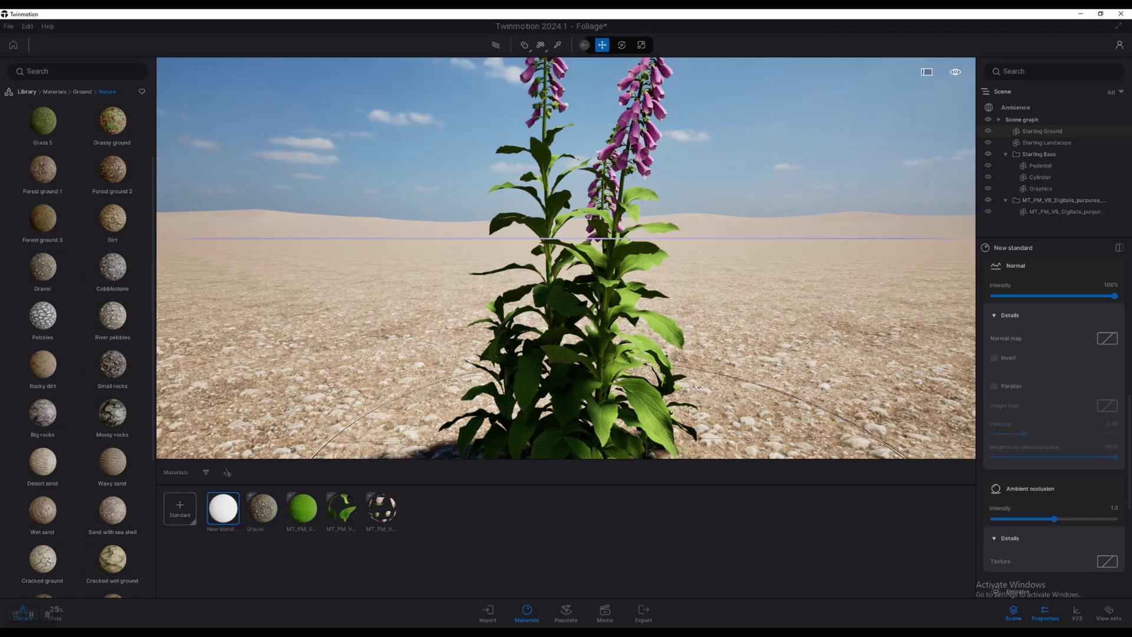
left_click(192, 521)
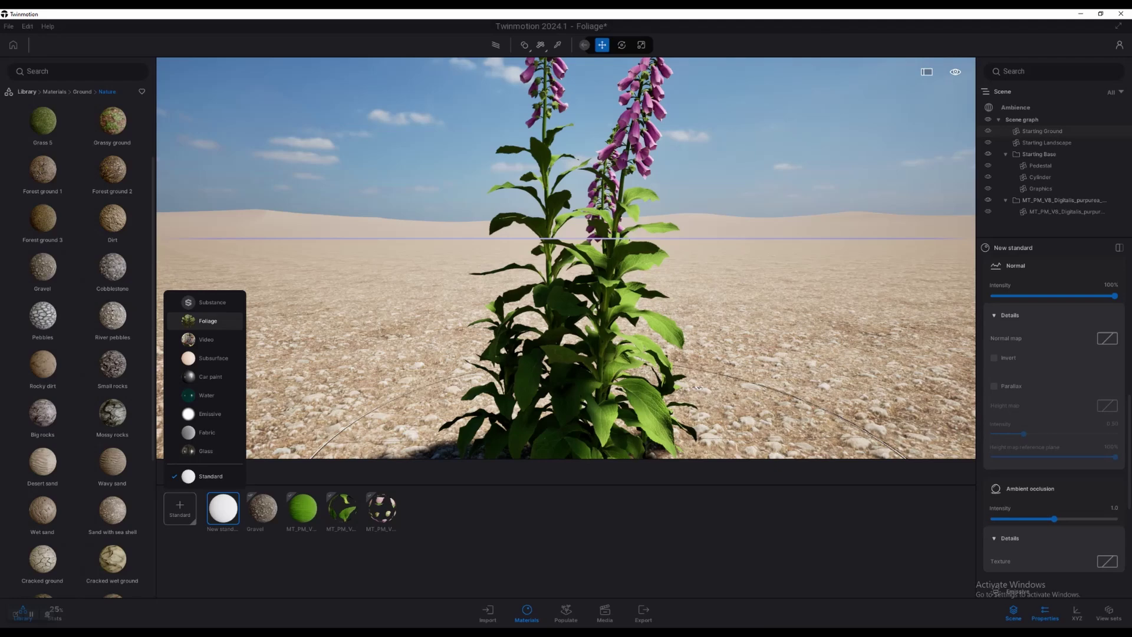
left_click(207, 321)
left_click(227, 471)
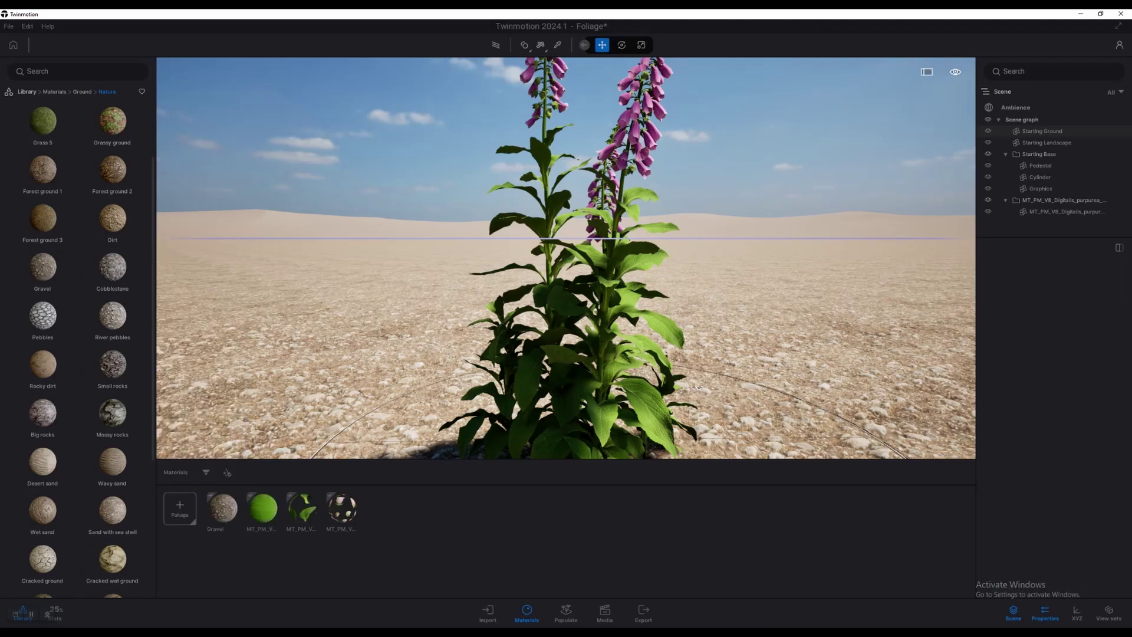
key("q")
left_click(180, 508)
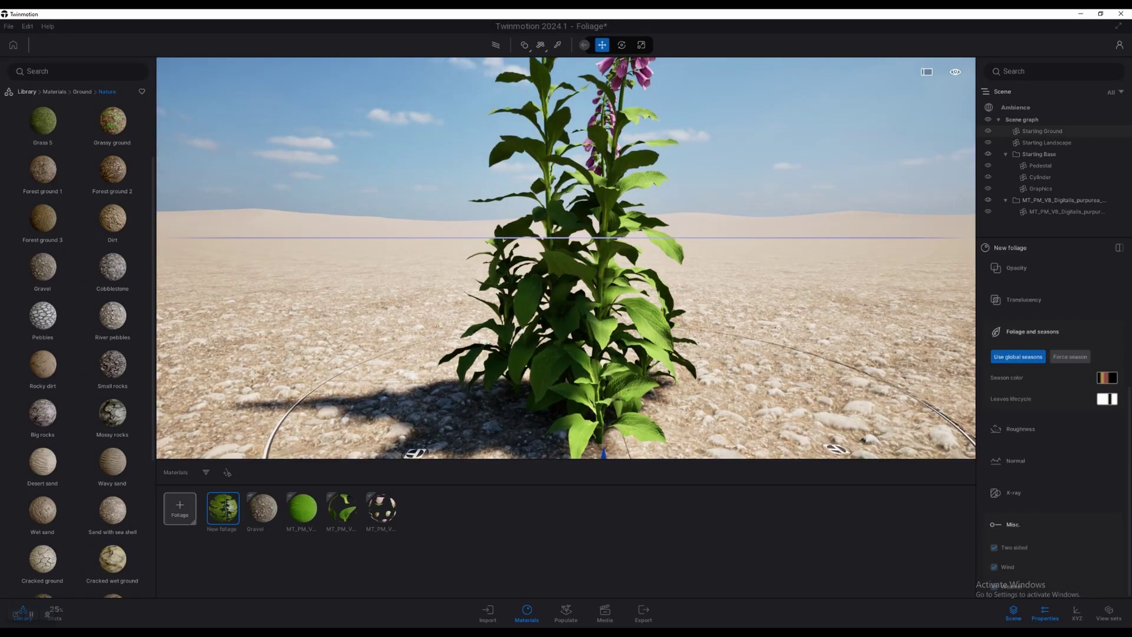
Step: Apply the new foliage material to the Digitalis leaves in place of their current material
key("Up")
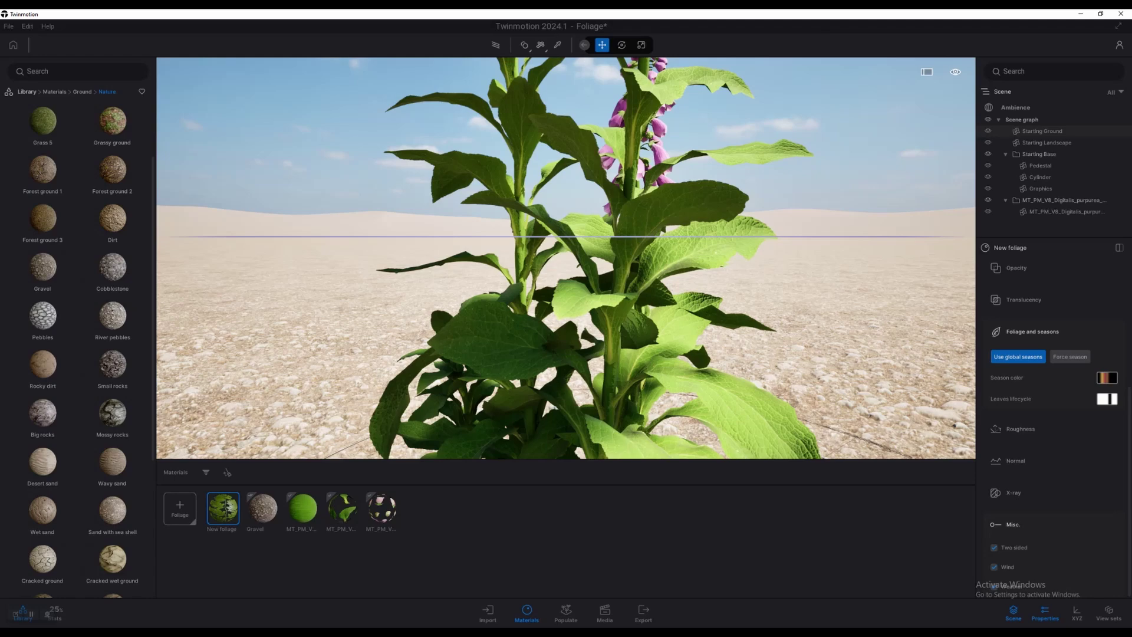
right_click_drag(566, 257, 558, 318)
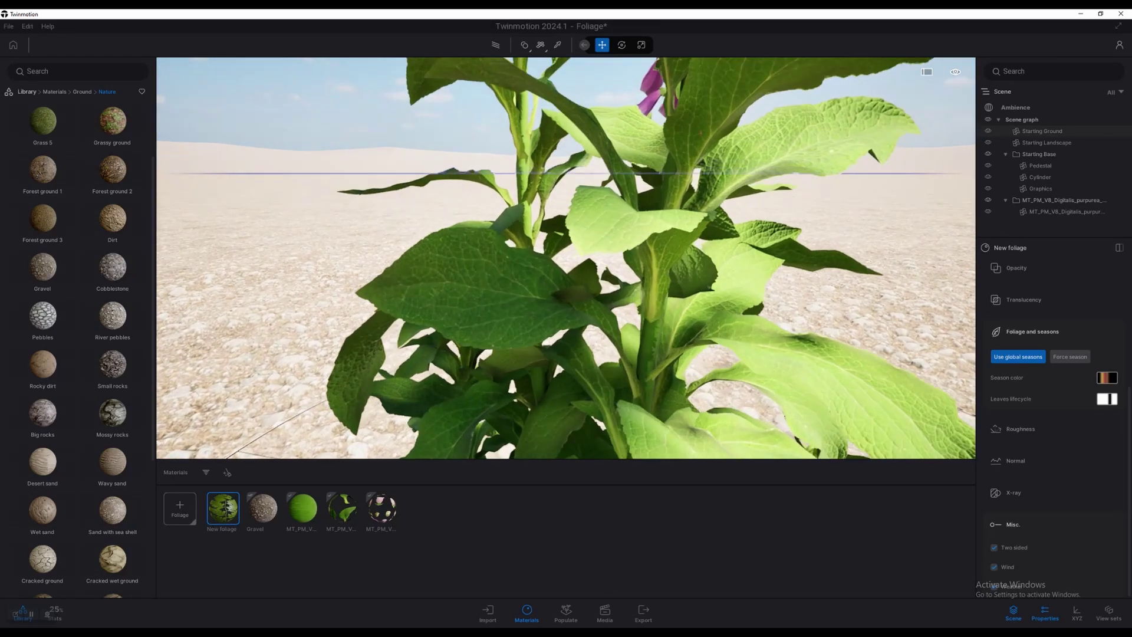
scroll(566, 258, "up", 3)
scroll(566, 258, "down", 3)
scroll(504, 271, "up", 3)
key("t")
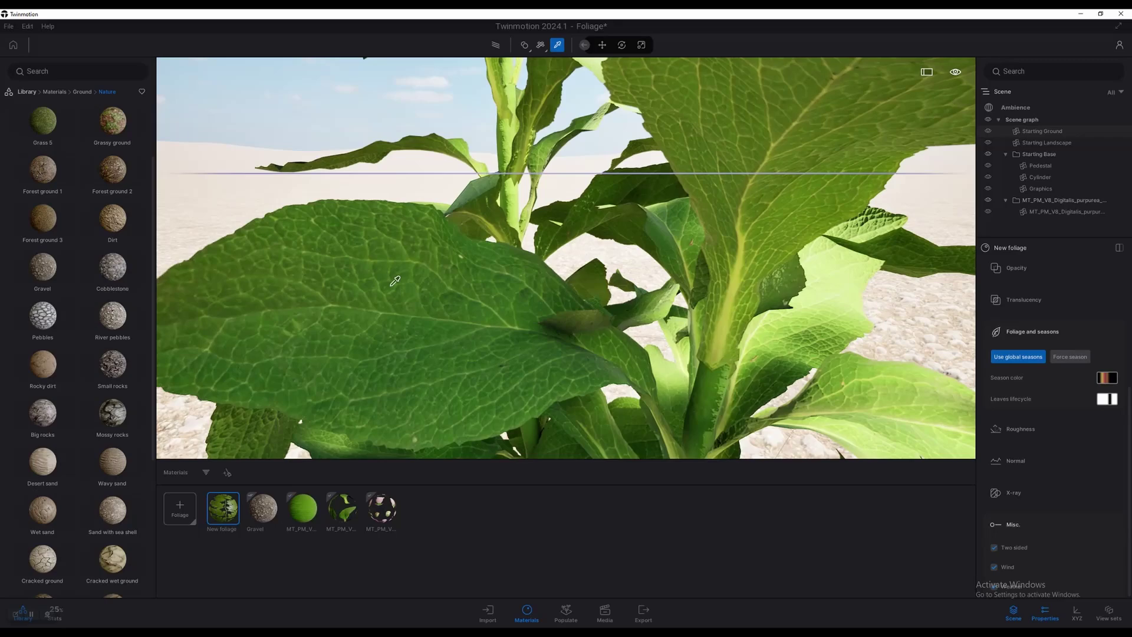
scroll(504, 271, "down", 3)
key("Up")
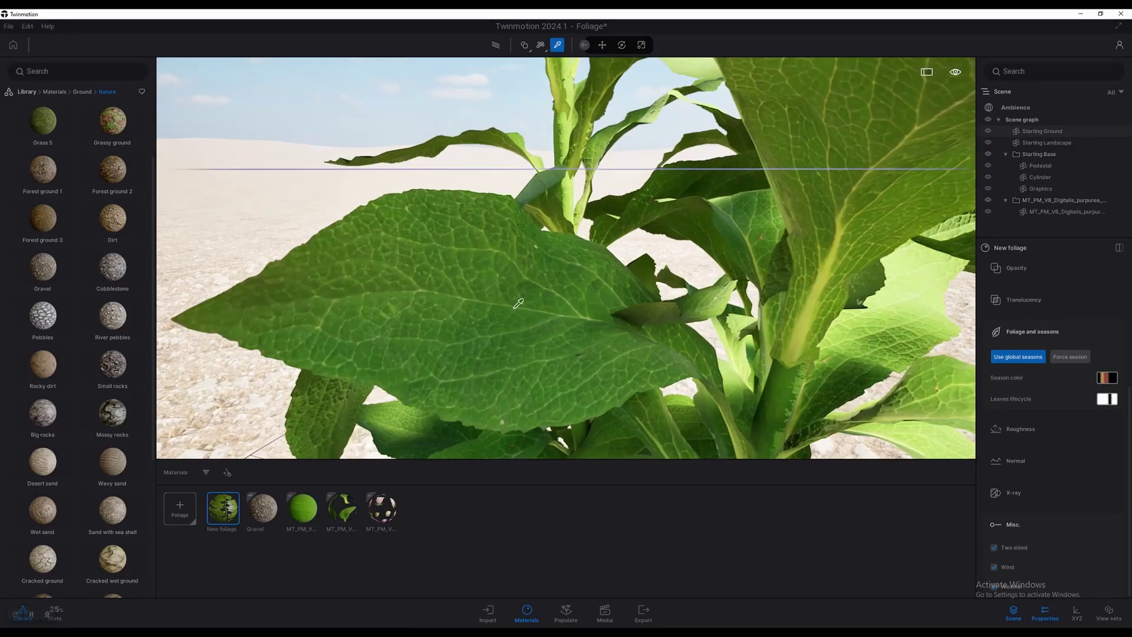
left_click(519, 296)
left_click_drag(223, 507, 519, 297)
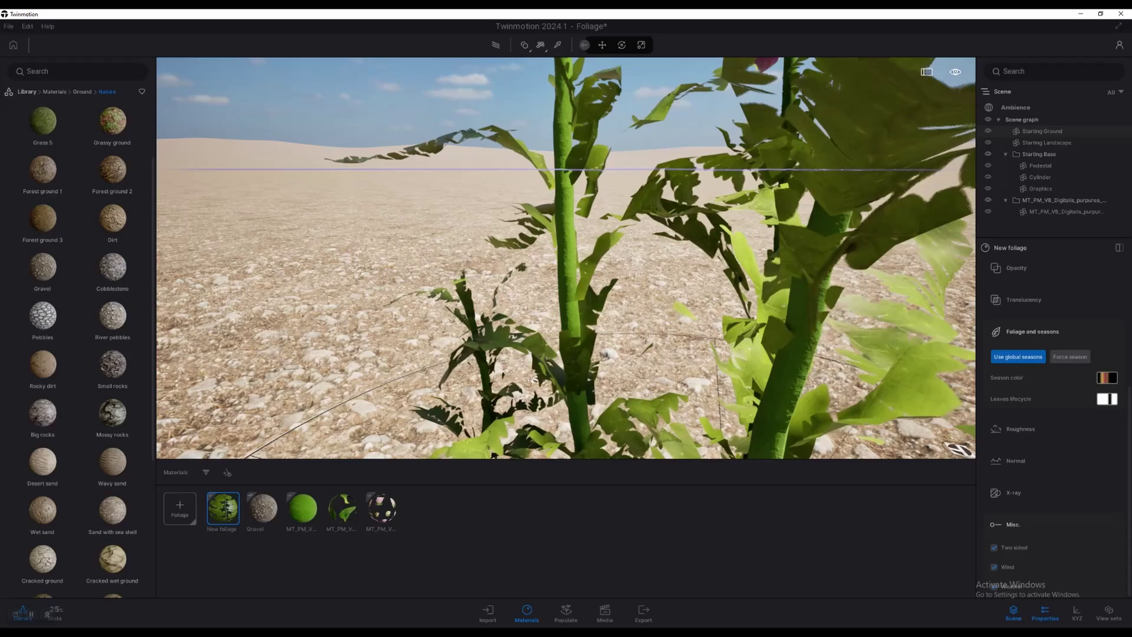
key("Escape")
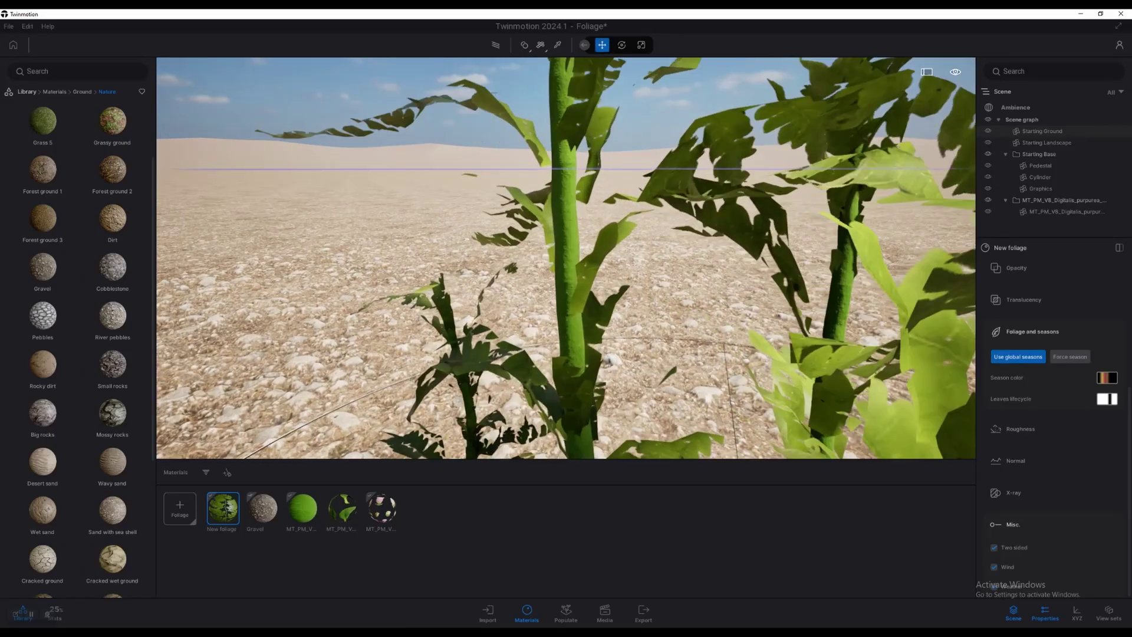
Step: Review the new foliage material's color, opacity, translucency, and foliage and seasons settings
scroll(1054, 413, "up", 2)
scroll(1053, 412, "up", 3)
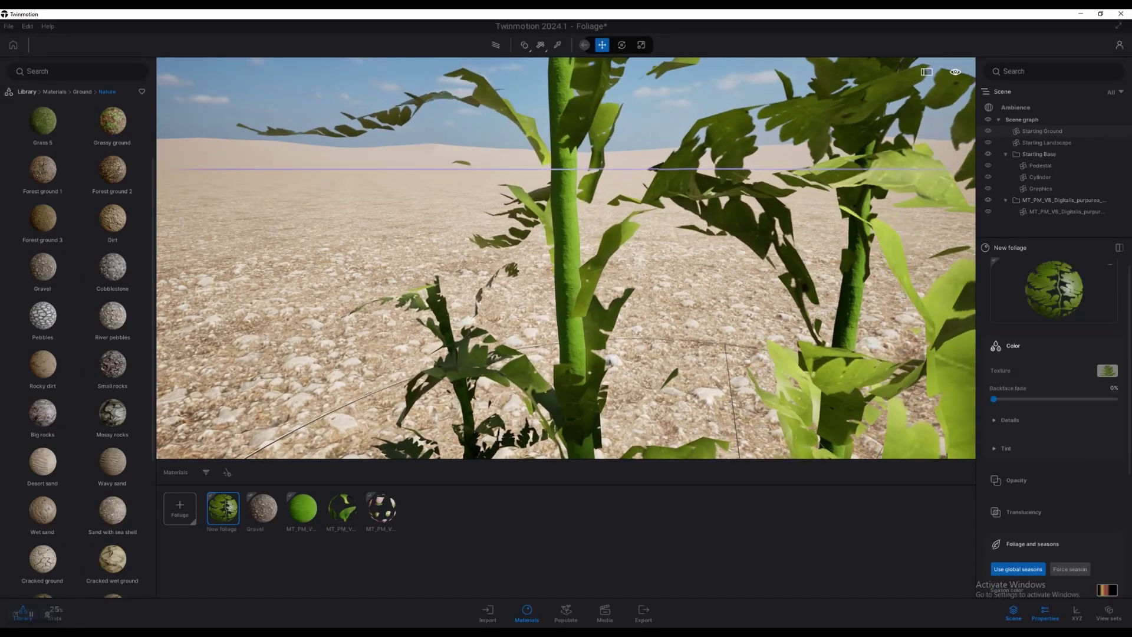
scroll(566, 258, "down", 3)
scroll(566, 258, "up", 2)
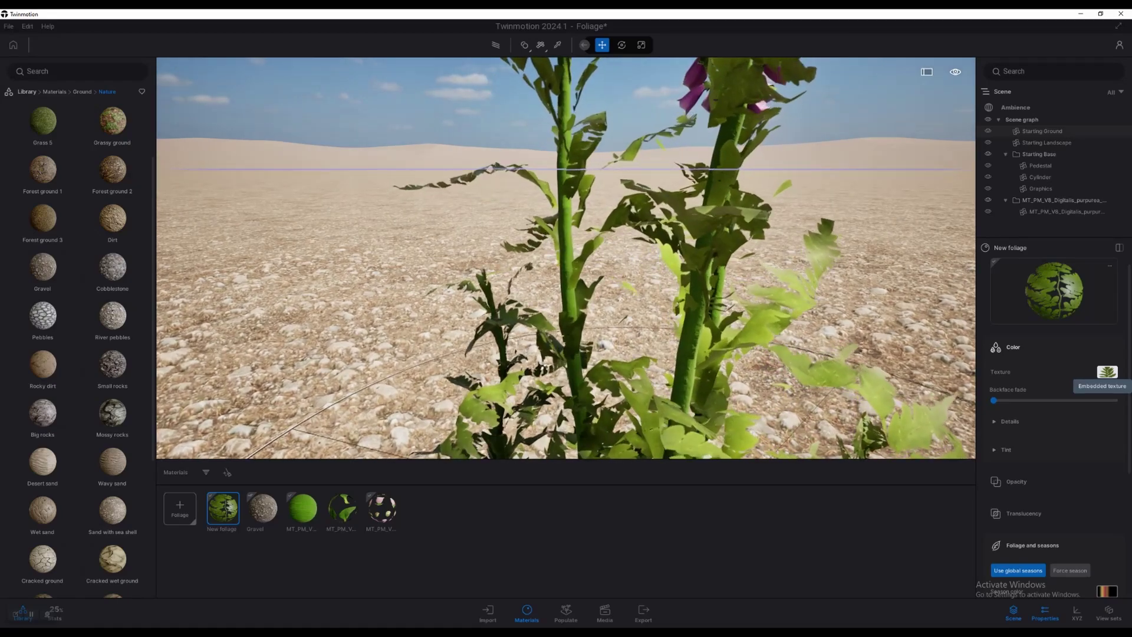
scroll(1104, 380, "down", 2)
scroll(1054, 413, "up", 2)
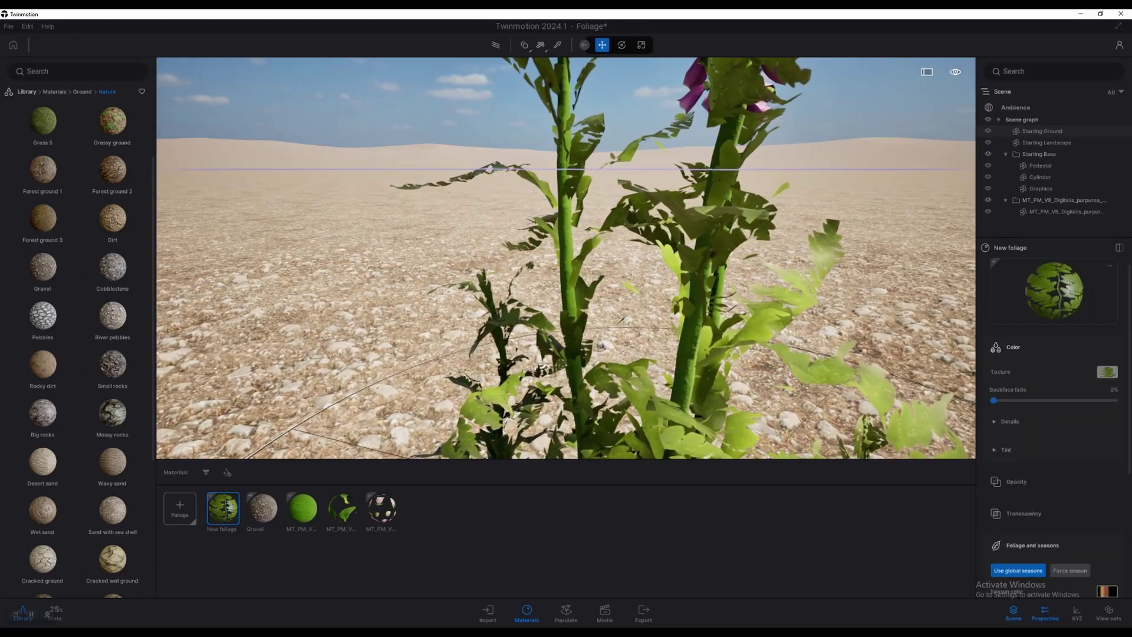
Step: Replace the foliage material's embedded fern color texture with the Digitalis leaf texture from file
middle_click_drag(565, 257, 590, 265, "shift")
key("w")
key("s")
key("w")
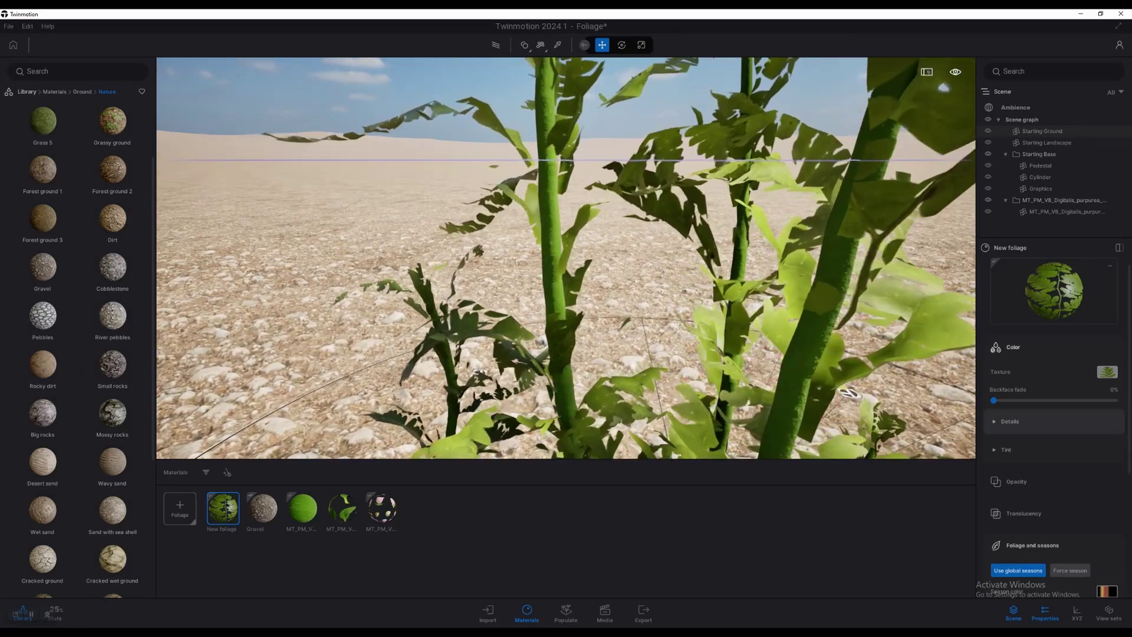
left_click(1105, 371)
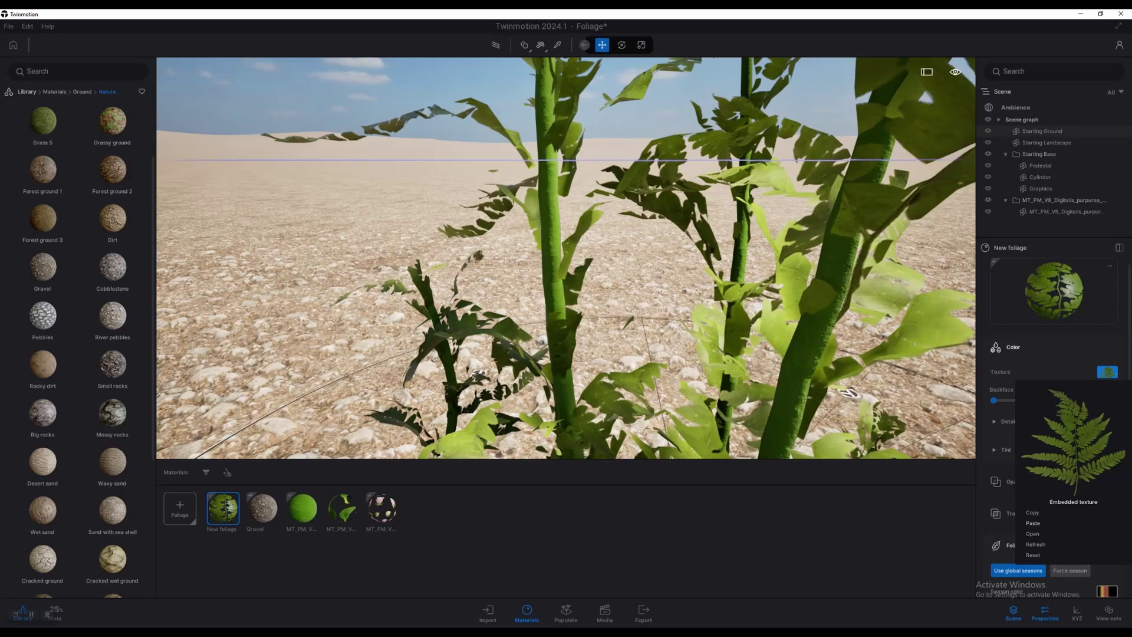
left_click(1032, 534)
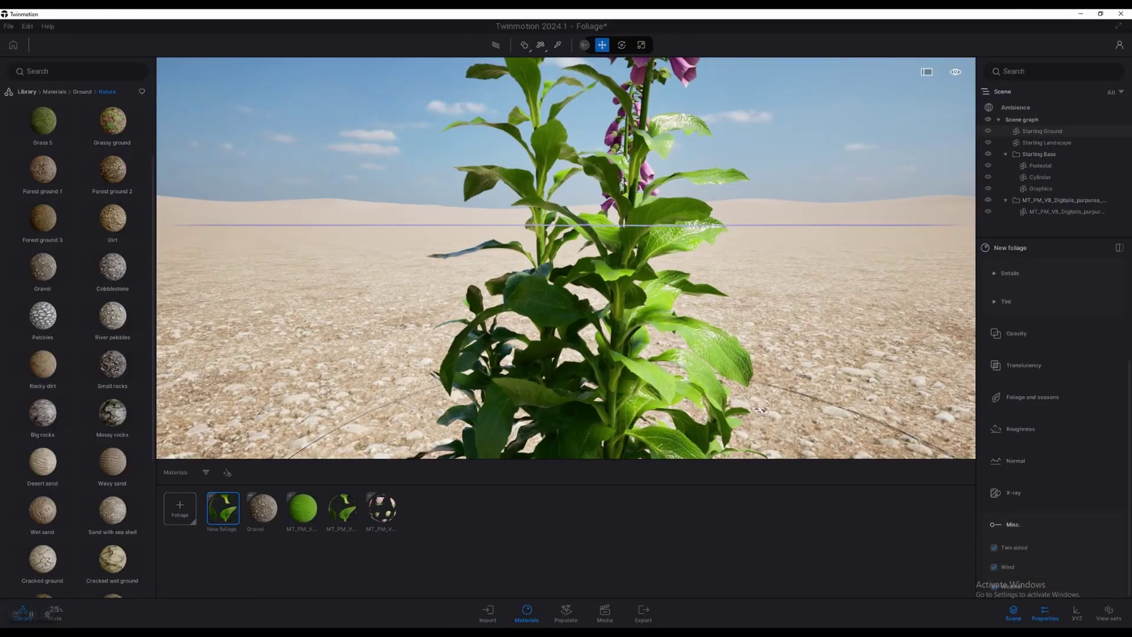
Step: Inspect the textured Digitalis leaves up close and from farther away
key("Up")
key("Up")
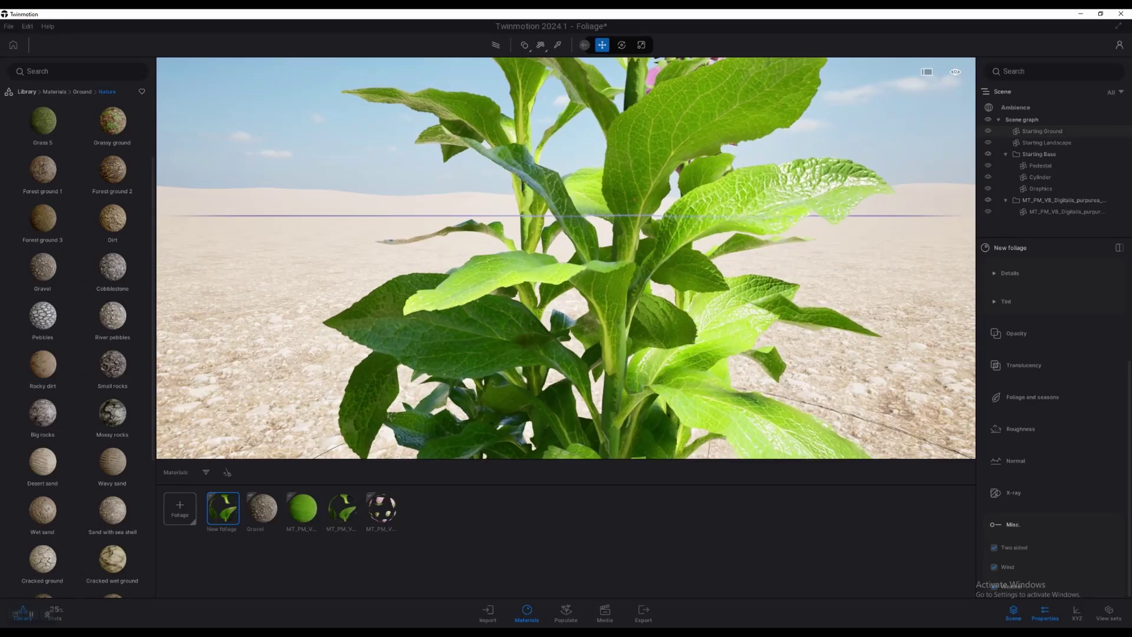
key("Down")
key("Down")
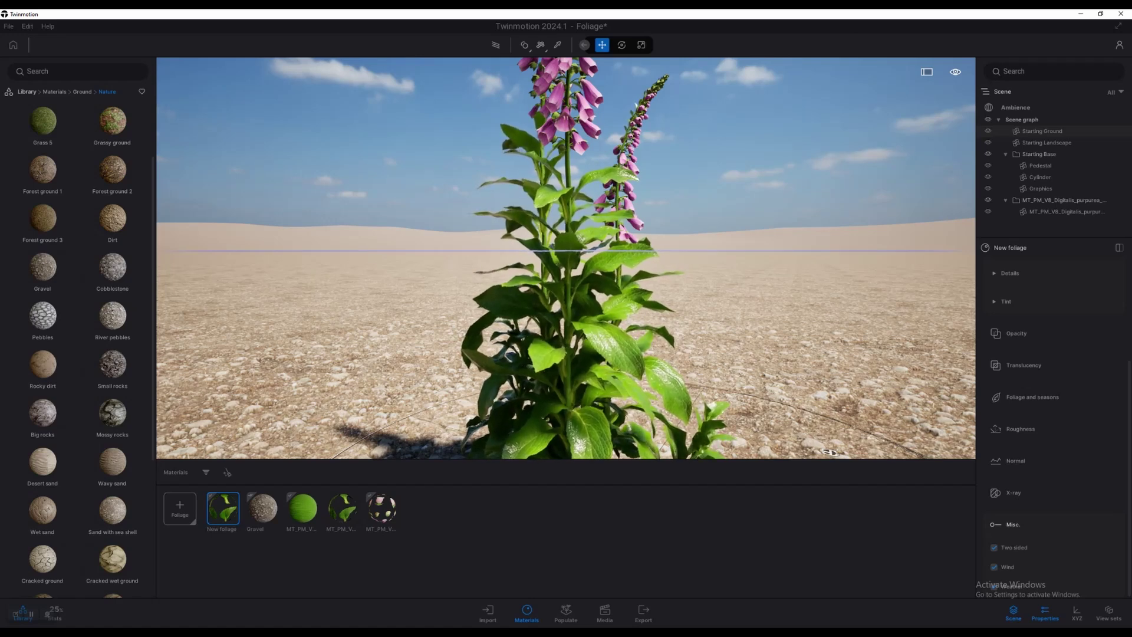
key("Up")
Step: Reduce the wind speed in the Ambience weather conditions to 0.09
left_click(585, 236)
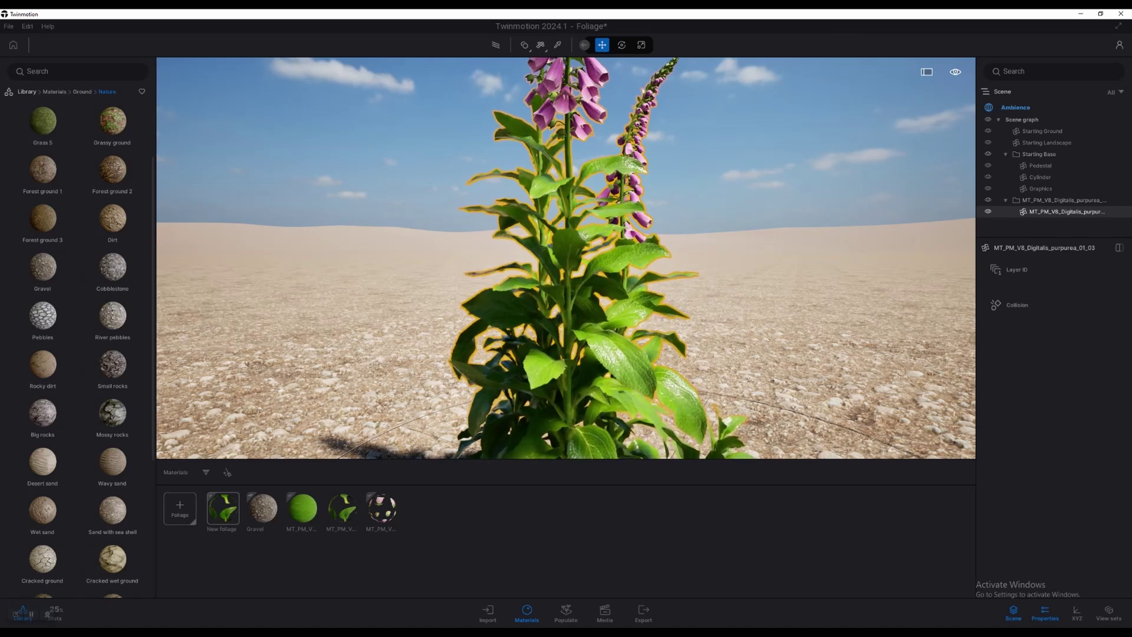
key("Escape")
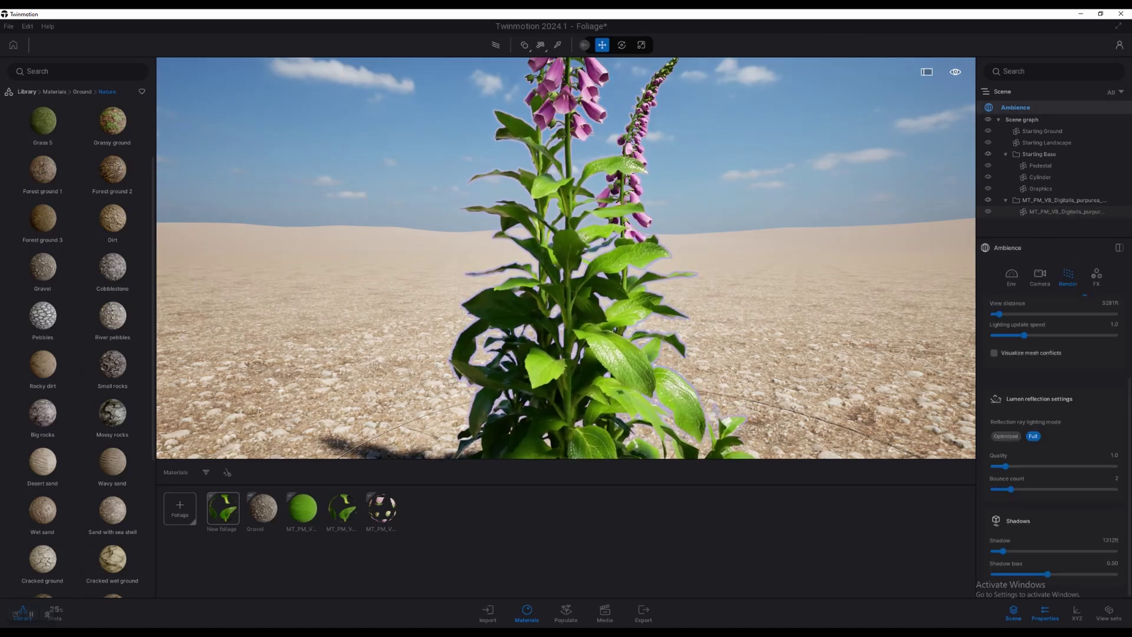
left_click(1011, 275)
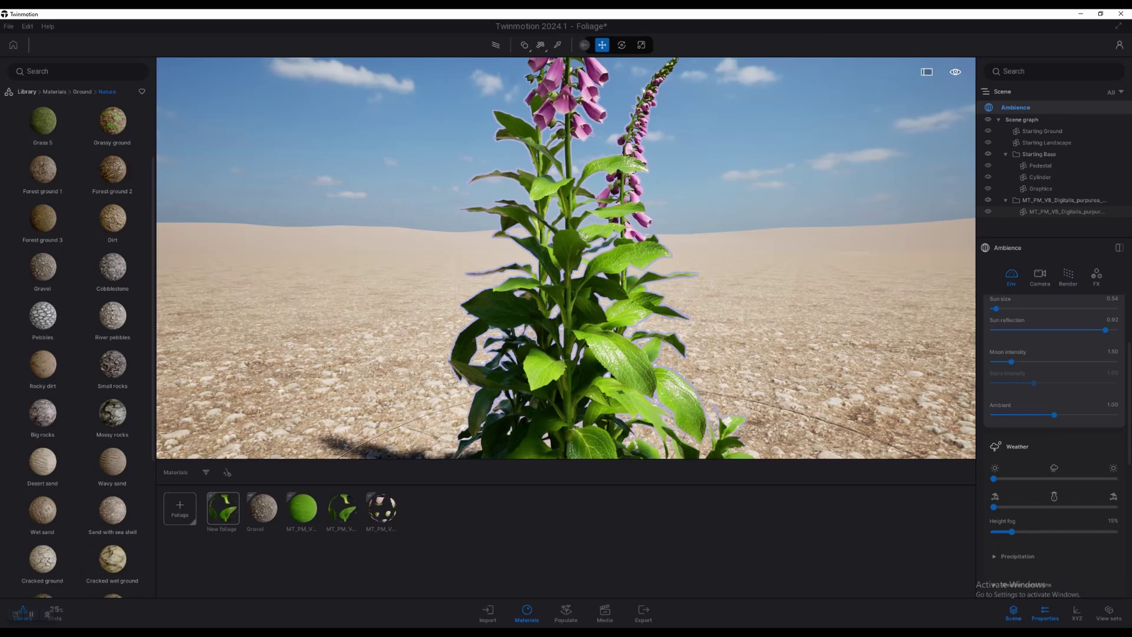
scroll(1054, 442, "down", 3)
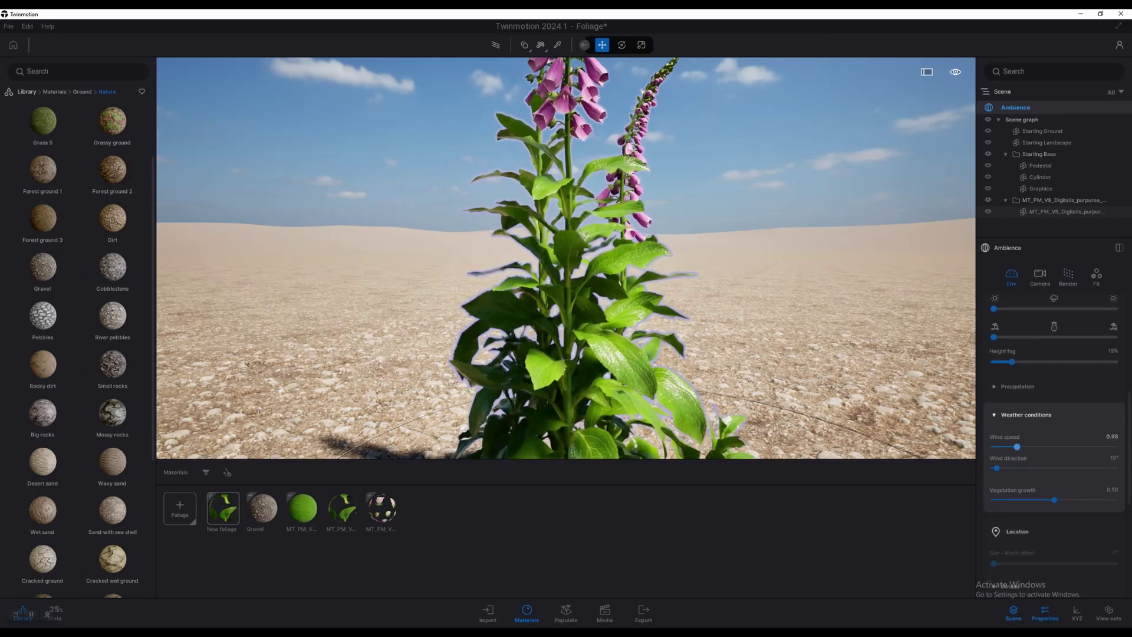
mouse_move(994, 447)
left_mouse_down()
mouse_move(1114, 446)
mouse_move(993, 446)
left_mouse_up()
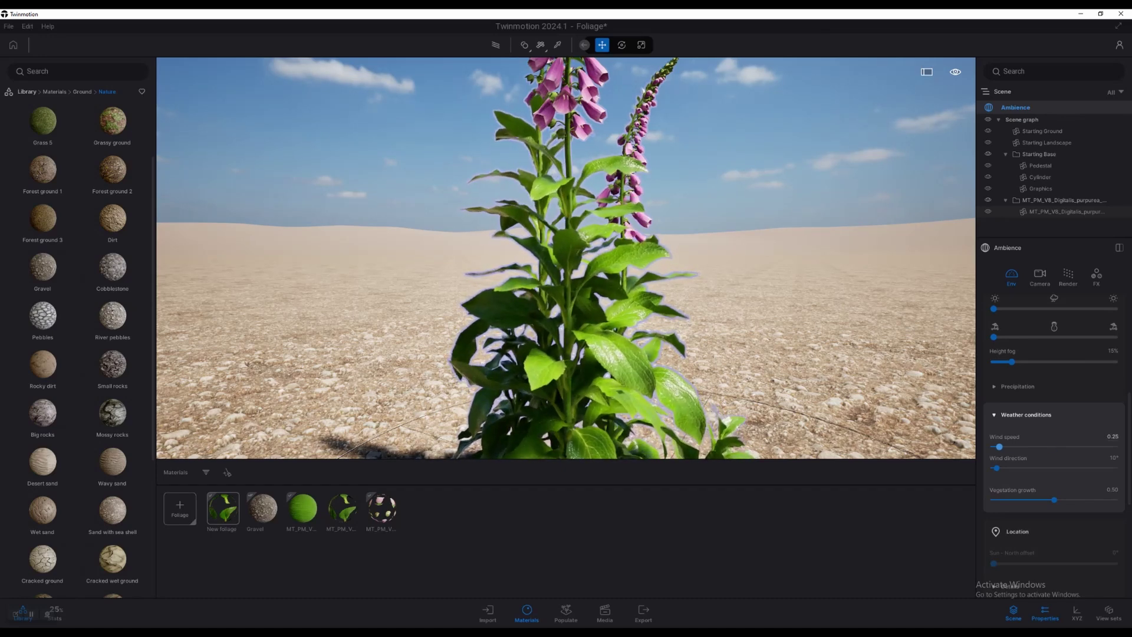
right_click_drag(566, 258, 530, 258)
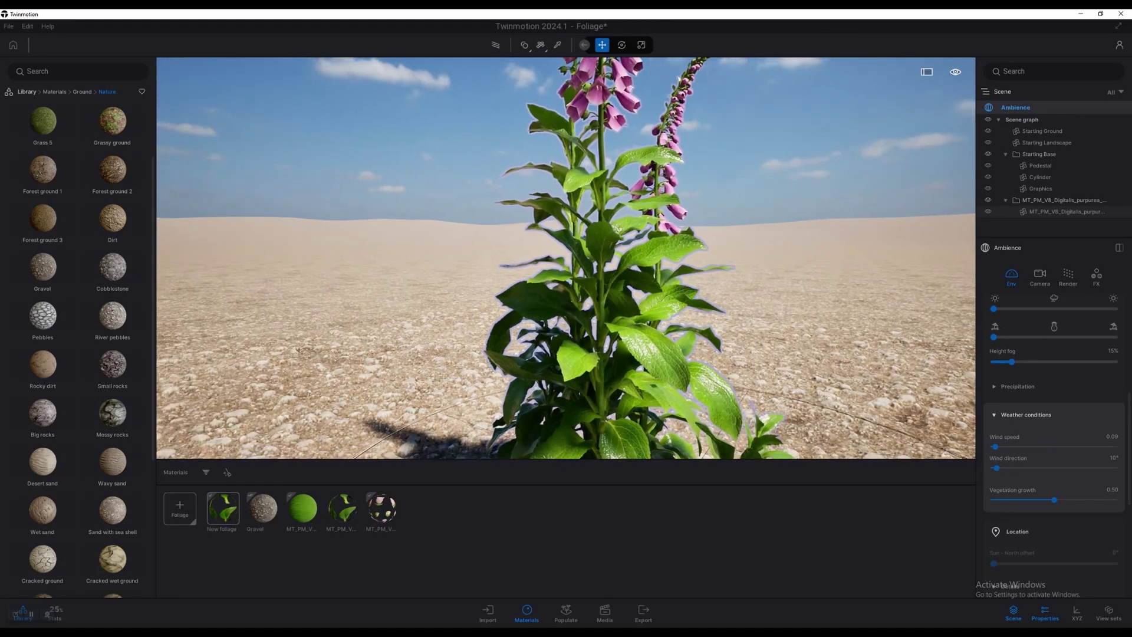
Step: Sample the foliage material from the Digitalis leaves to show its properties
scroll(566, 258, "up", 3)
key("t")
scroll(566, 258, "down", 1)
left_click(694, 421)
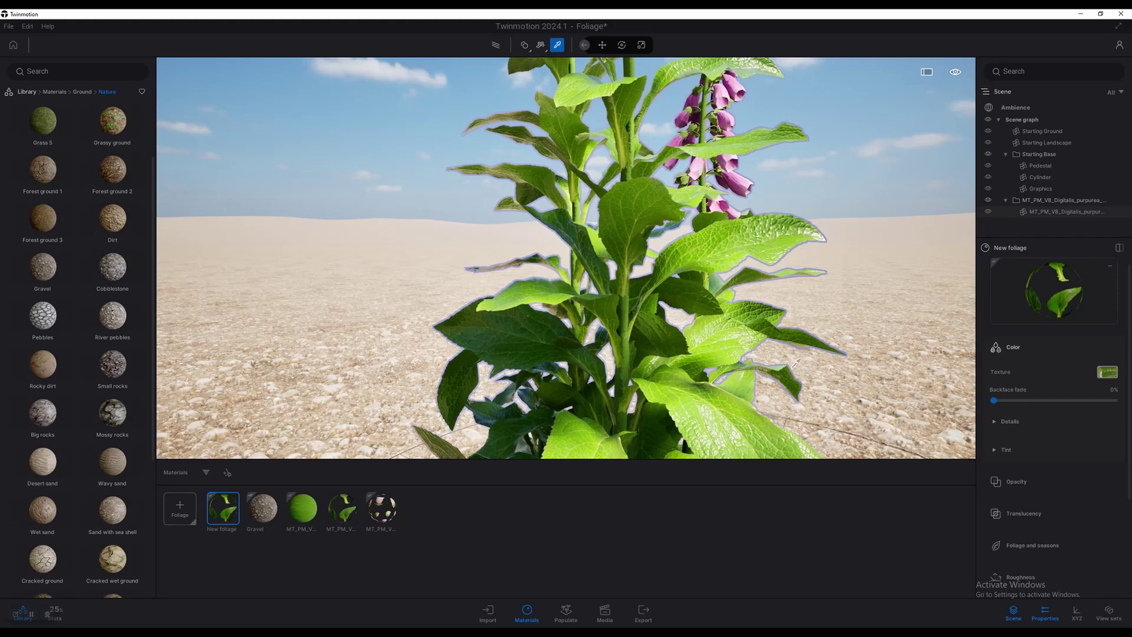
scroll(720, 349, "up", 4)
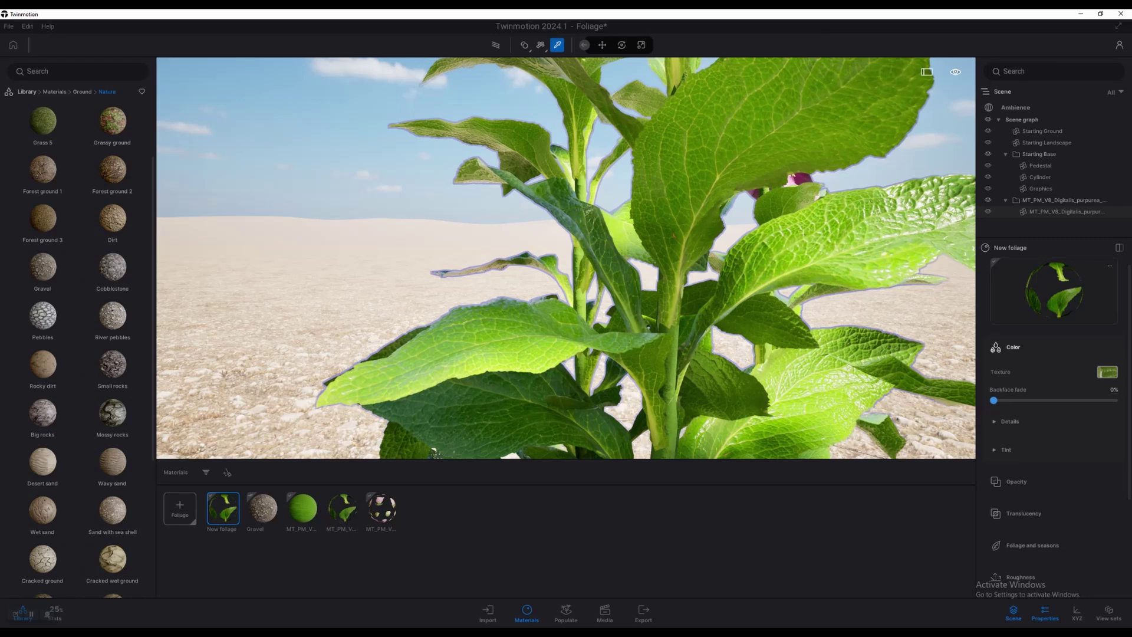
Step: Try a Backface fade of 49% on the foliage material, check the leaf undersides, and settle on 27%
mouse_move(993, 401)
left_mouse_down()
mouse_move(1114, 400)
mouse_move(1052, 401)
left_mouse_up()
scroll(657, 228, "down", 3)
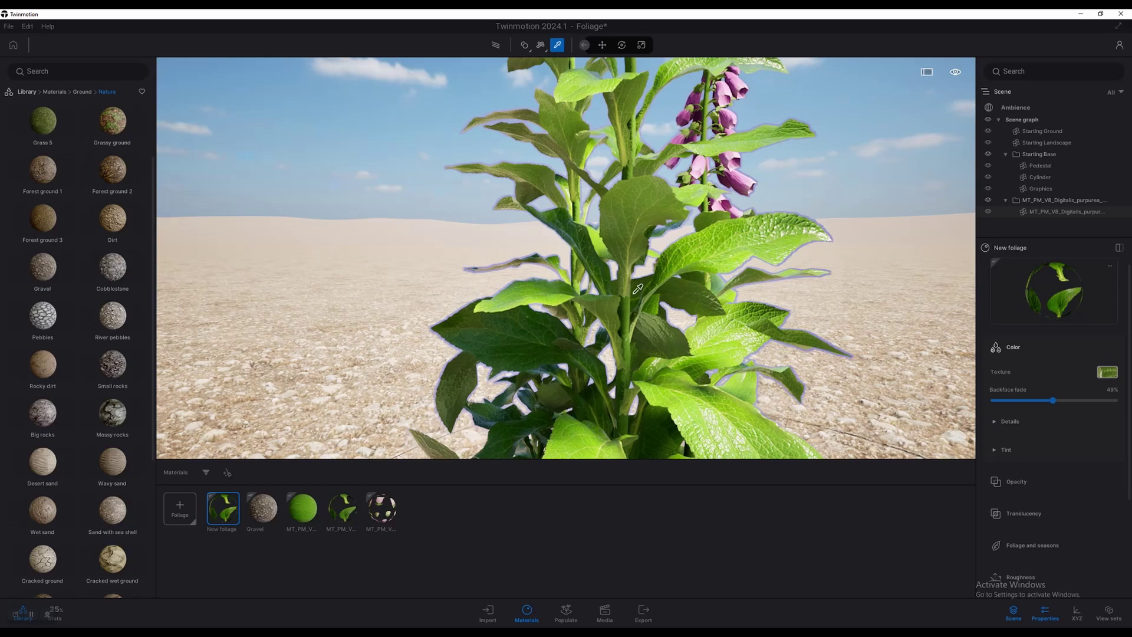
right_click_drag(642, 186, 657, 228)
scroll(657, 227, "up", 5)
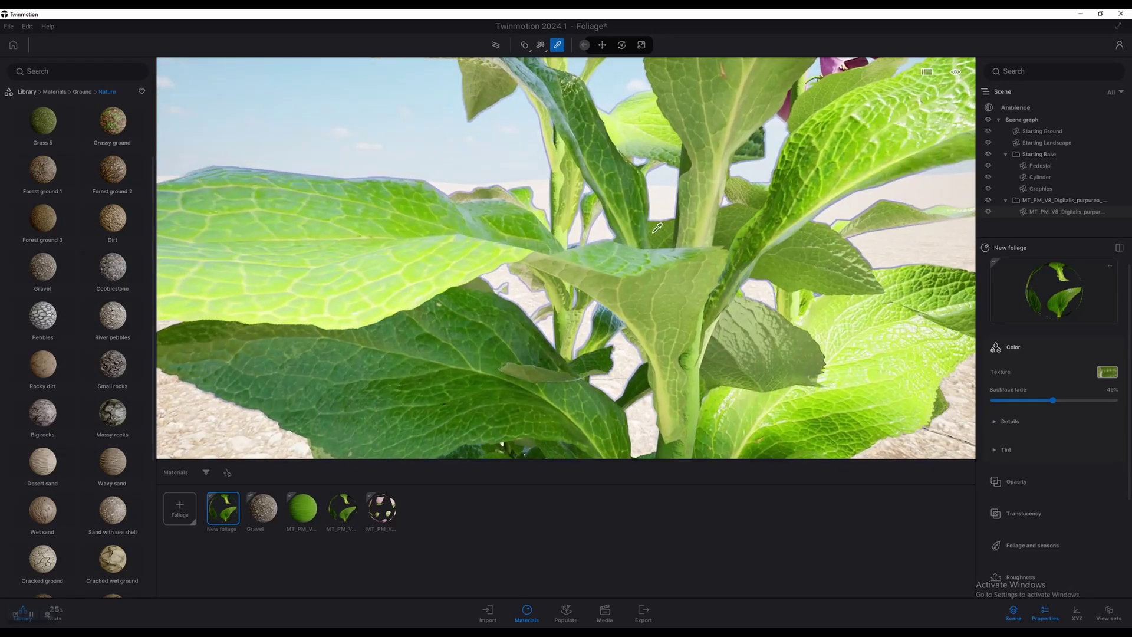
scroll(461, 246, "down", 4)
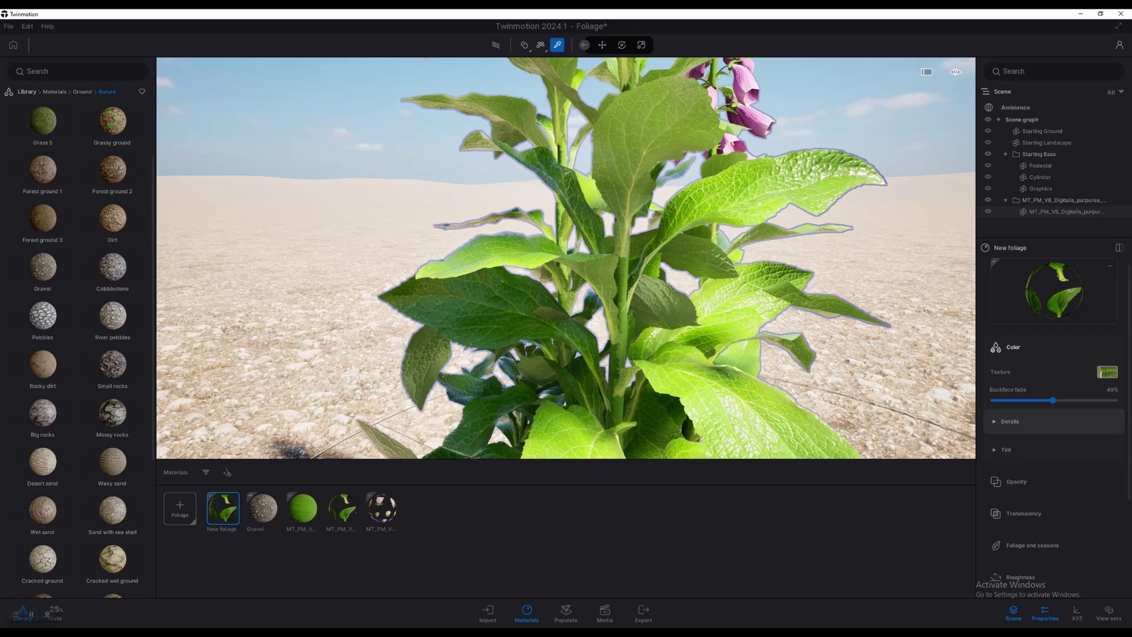
left_click_drag(1052, 400, 1025, 400)
Step: Review the foliage material's color details, including luminosity, saturation, gamma, lift and gain
left_click(1008, 420)
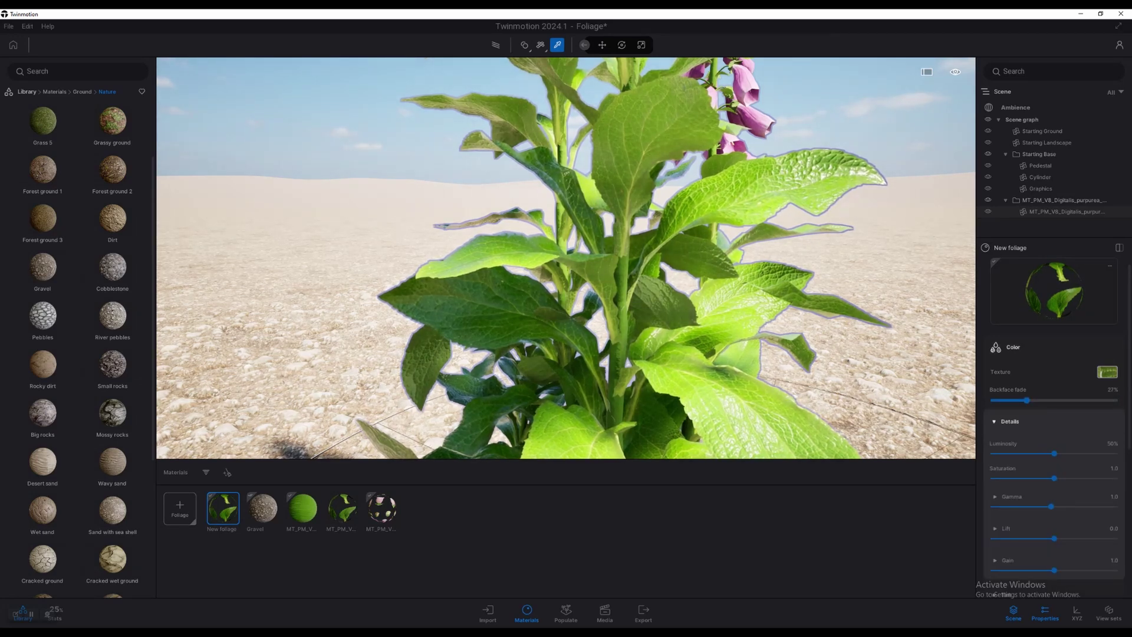
scroll(1054, 426, "down", 1)
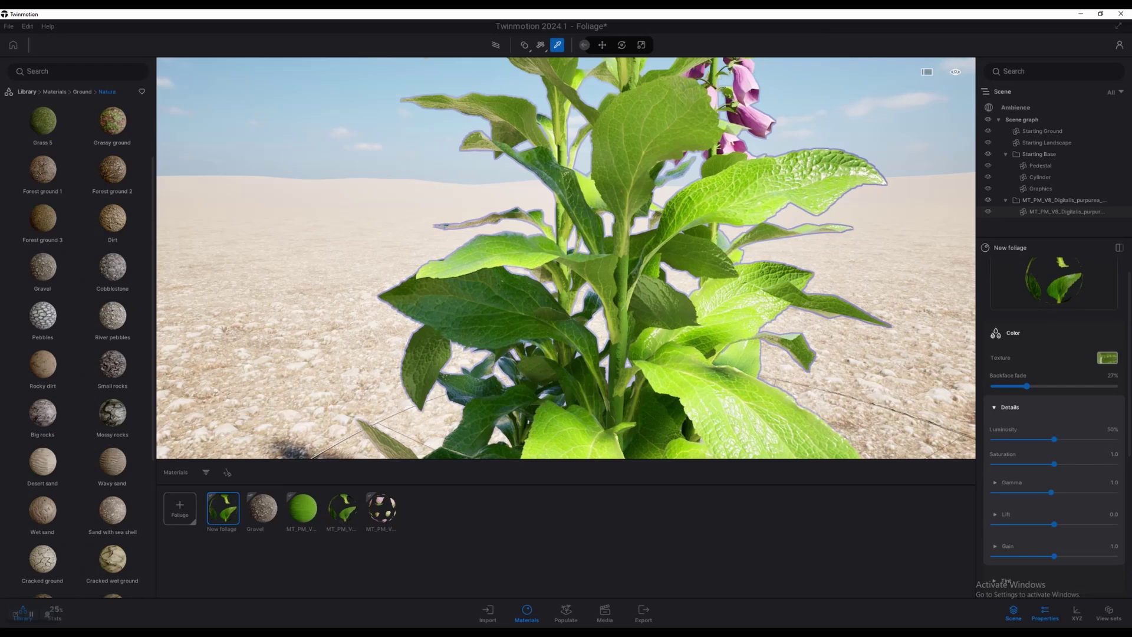
left_click(1008, 406)
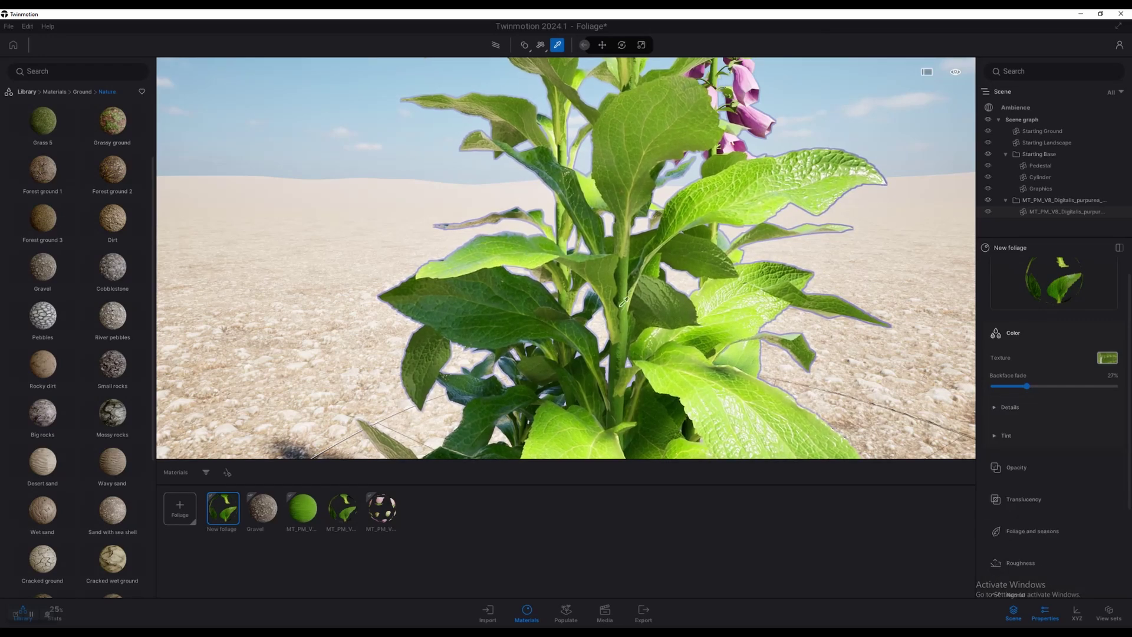
scroll(626, 322, "up", 2)
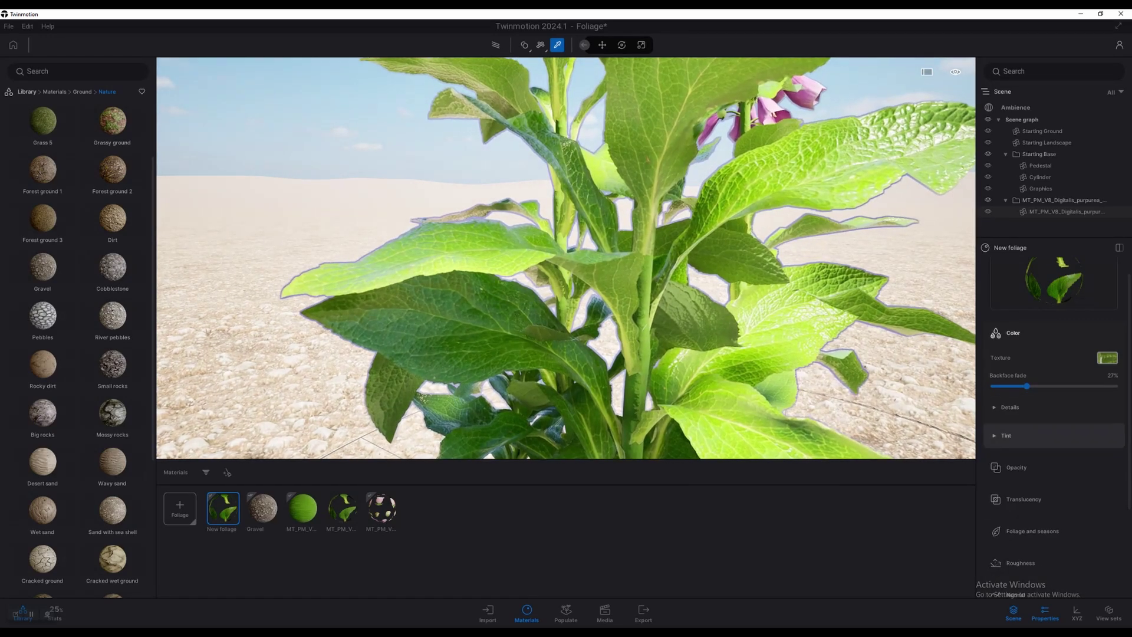
Step: Try a slightly off-white tint color on the foliage material and cancel the change
scroll(1007, 435, "down", 1)
left_click(1007, 422)
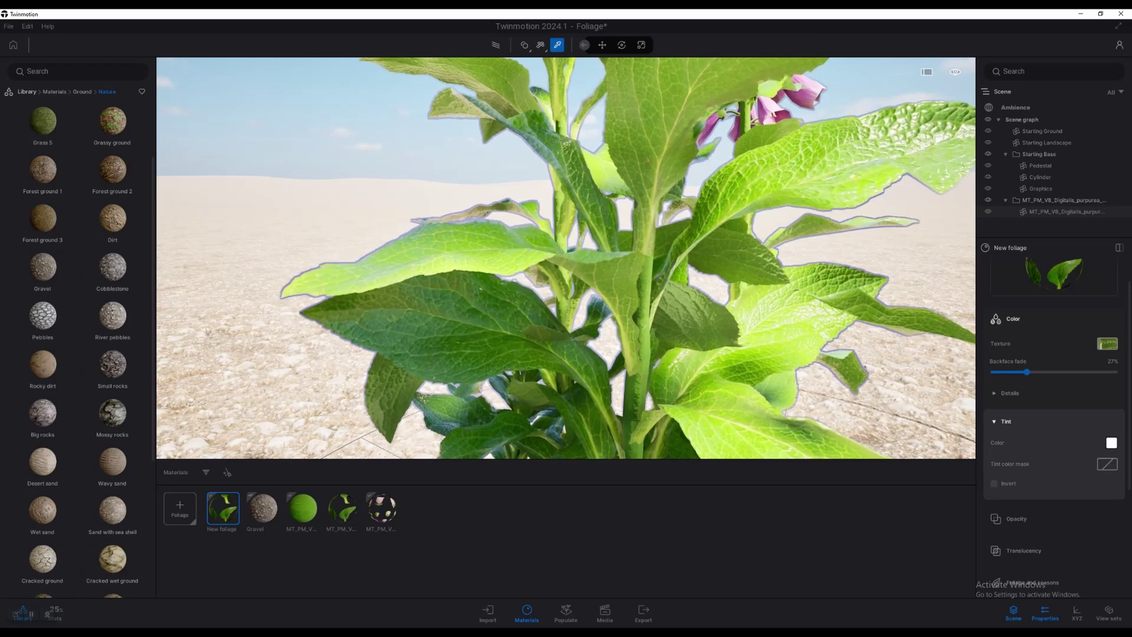
left_click(1111, 443)
mouse_move(486, 312)
left_mouse_down()
mouse_move(533, 310)
mouse_move(486, 312)
left_mouse_up()
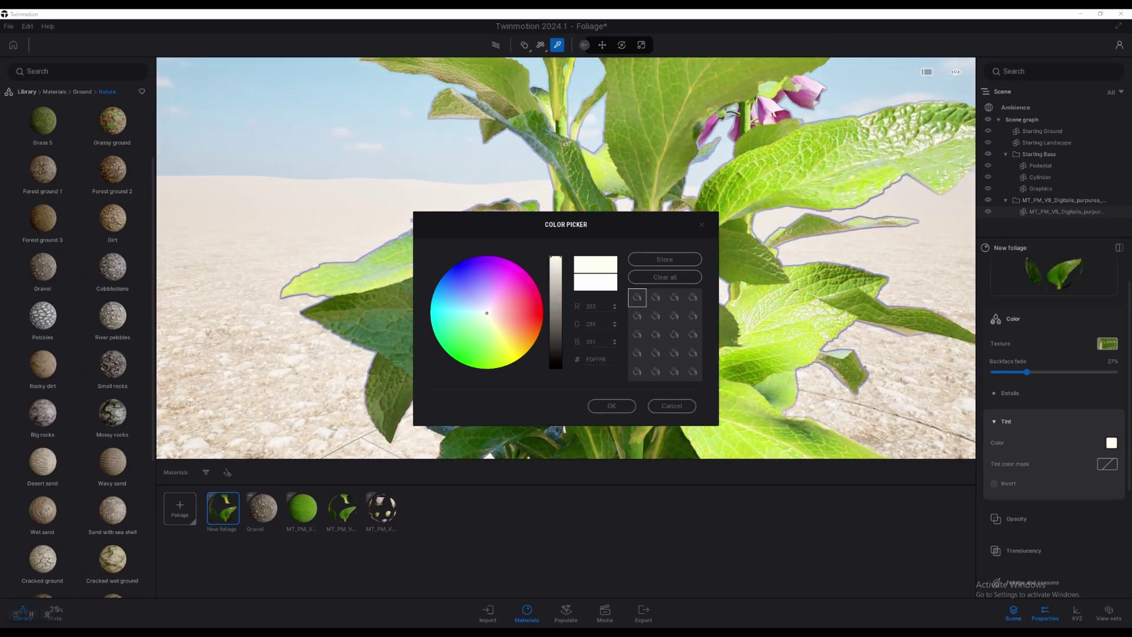
left_click(663, 401)
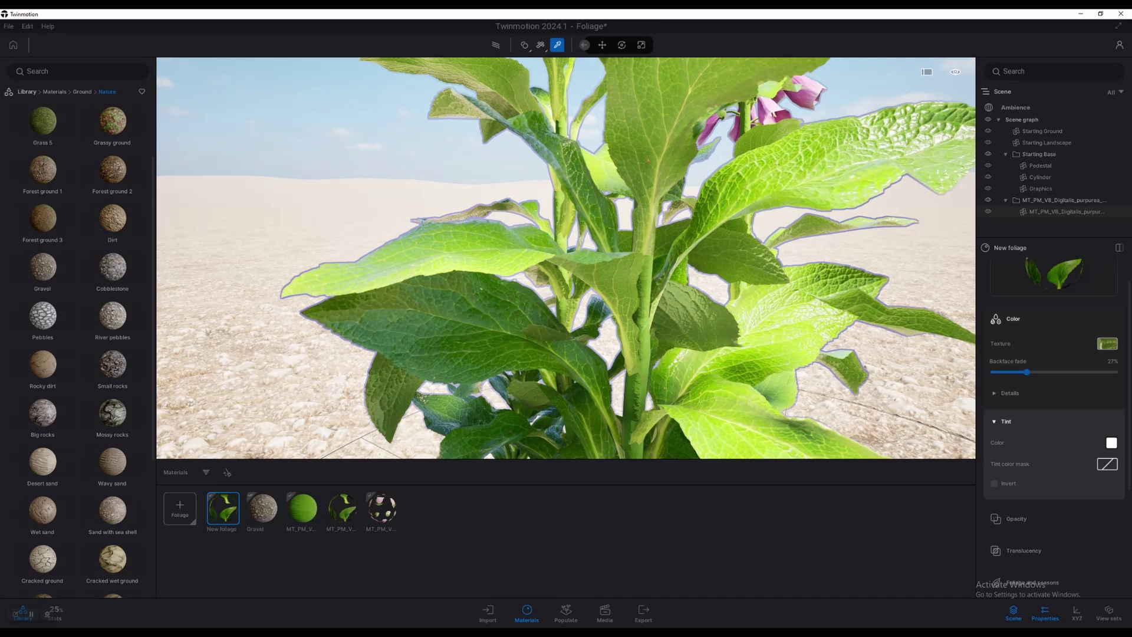
Step: Review the foliage material's opacity and translucency settings, and open the file selection for its translucency map
scroll(1054, 412, "down", 3)
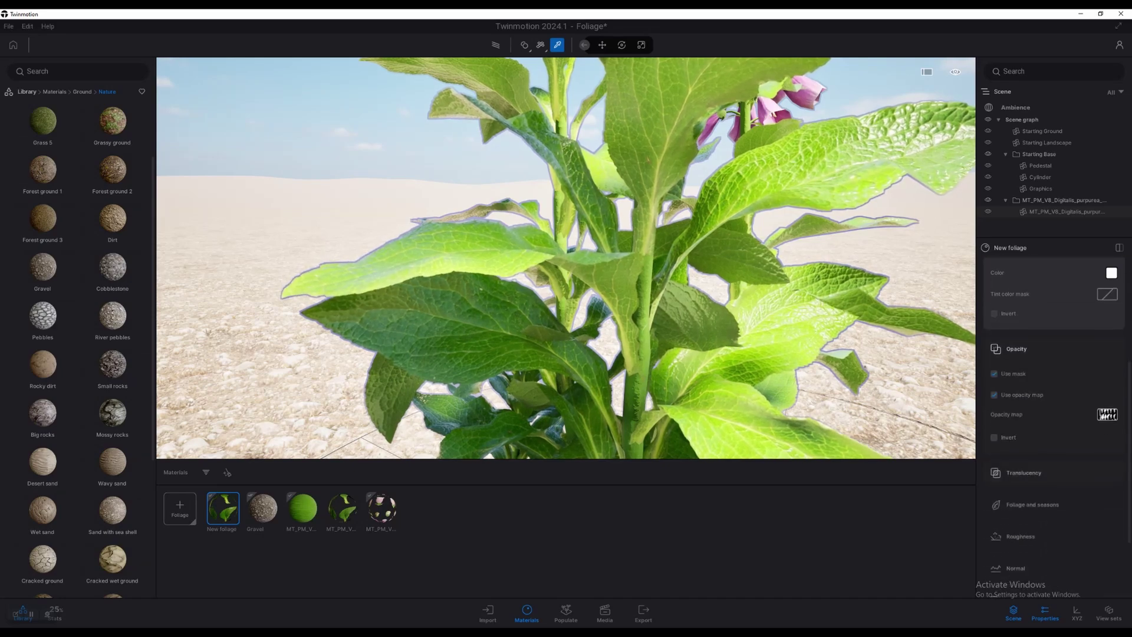
left_click(1023, 472)
scroll(1054, 473, "down", 1)
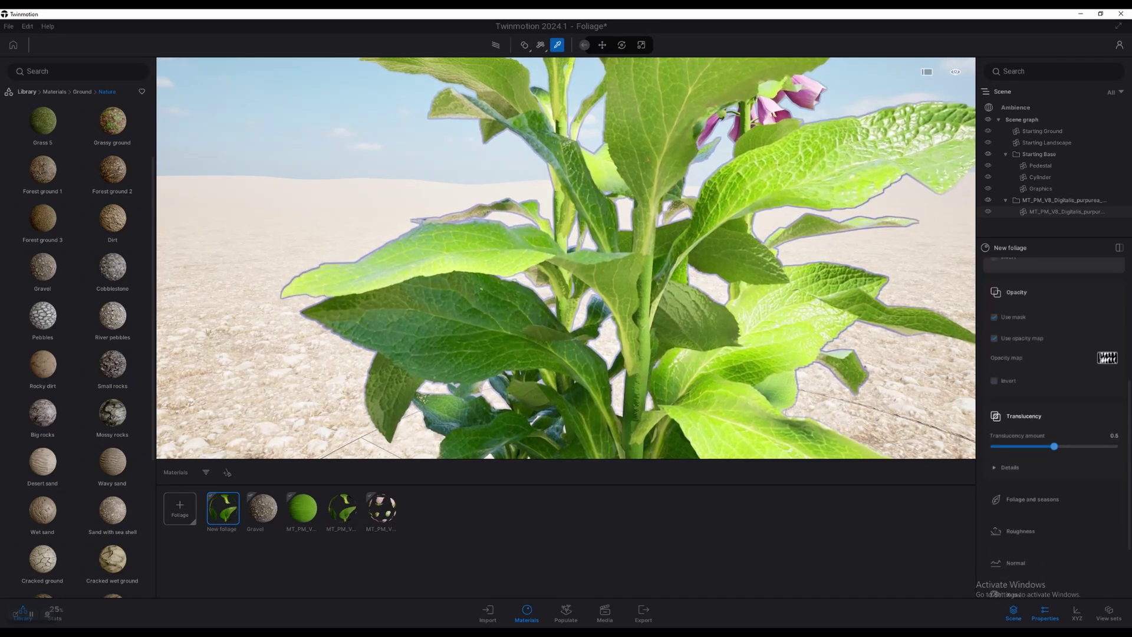
scroll(565, 258, "up", 3)
scroll(565, 258, "down", 3)
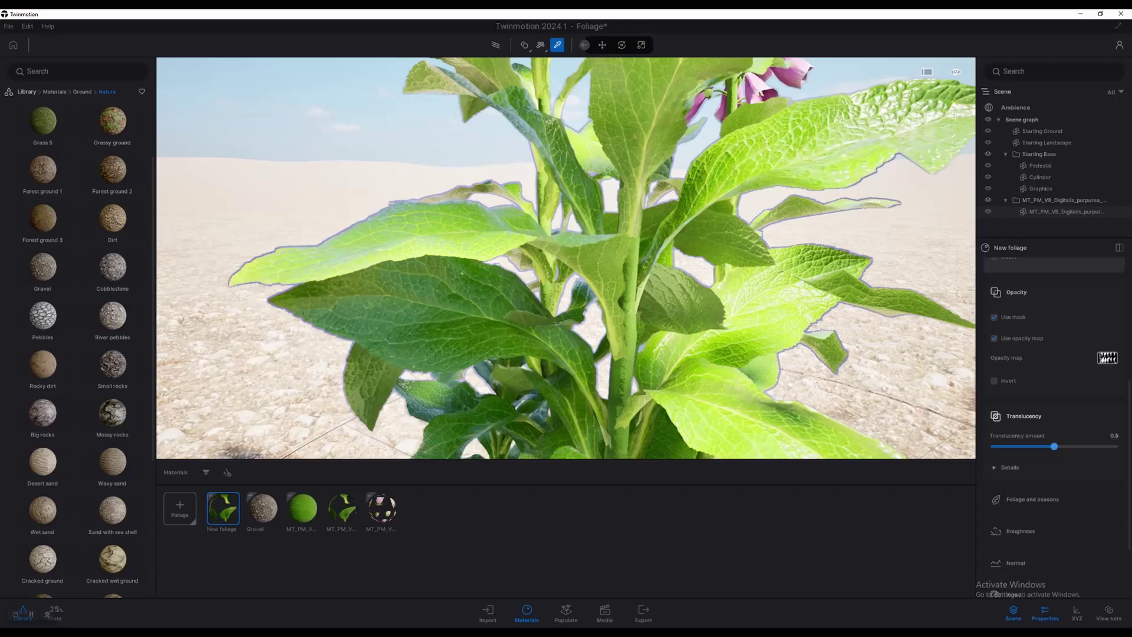
left_click(1009, 467)
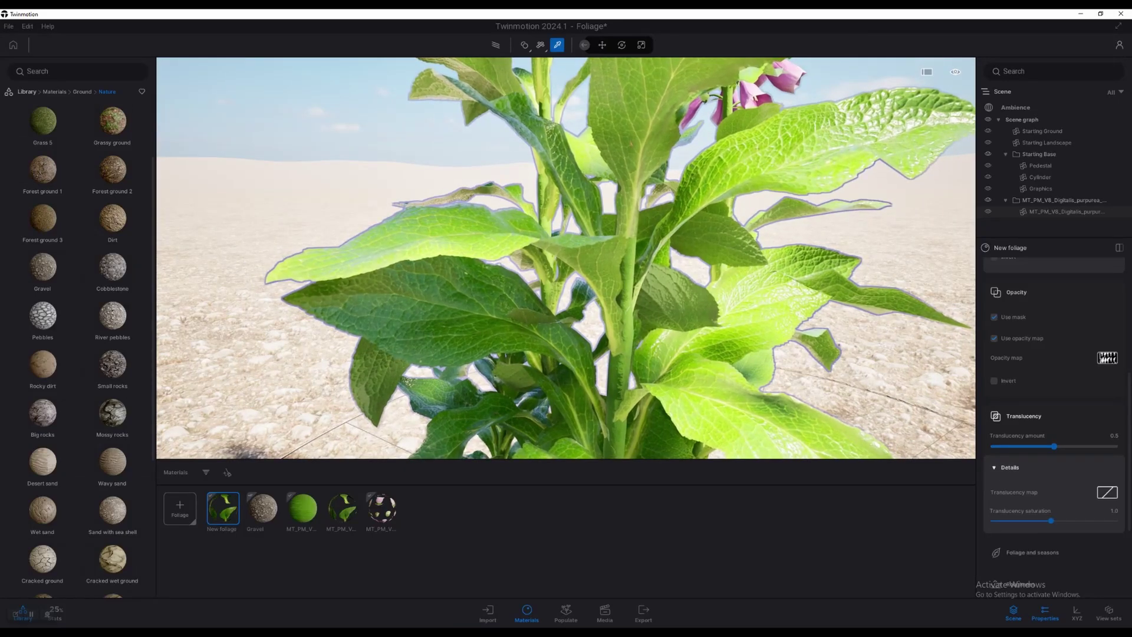
right_click(1106, 491)
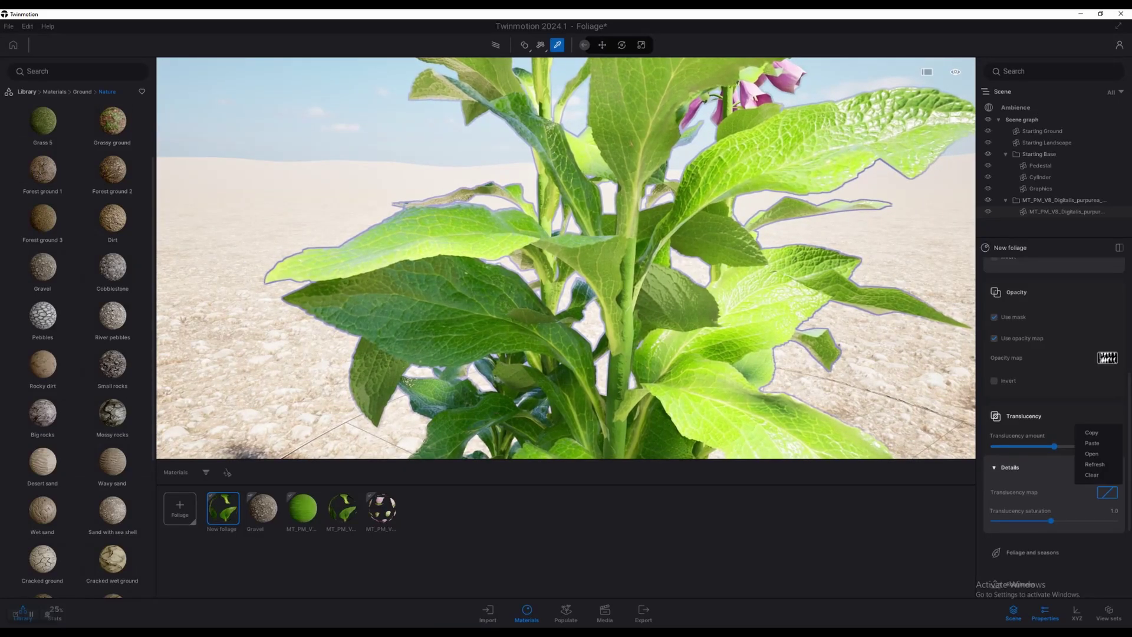
left_click(1091, 453)
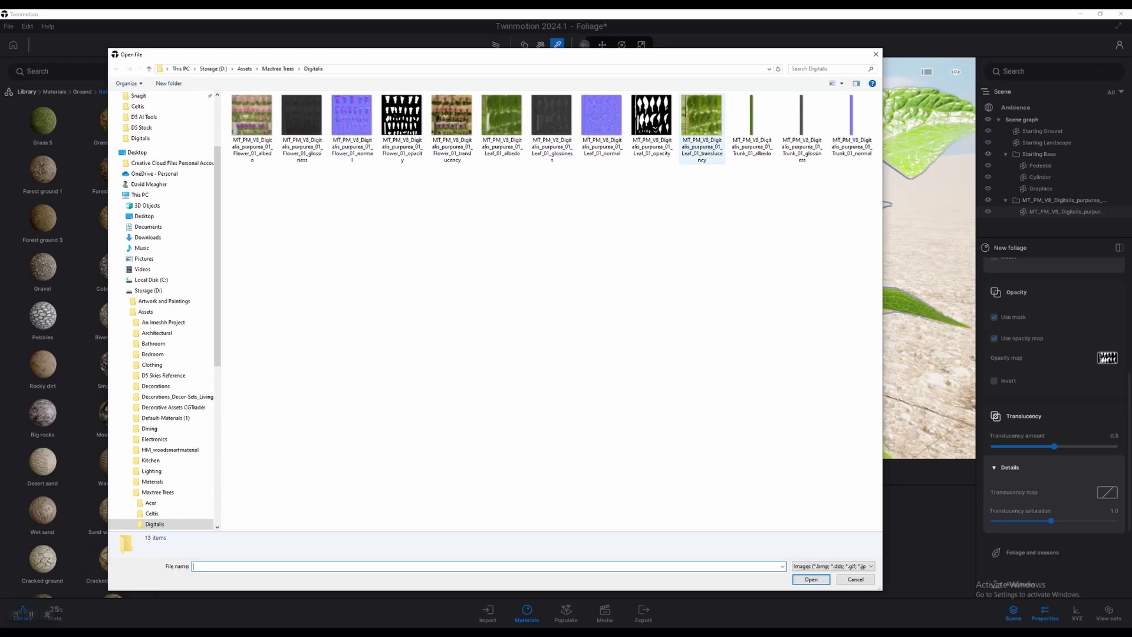
Step: Preview the MT_PM_V8_Digitalis_purpurea_01_Leaf_01_translucency.jpg texture in the image viewer and examine its leaf veins
right_click(693, 124)
left_click(714, 142)
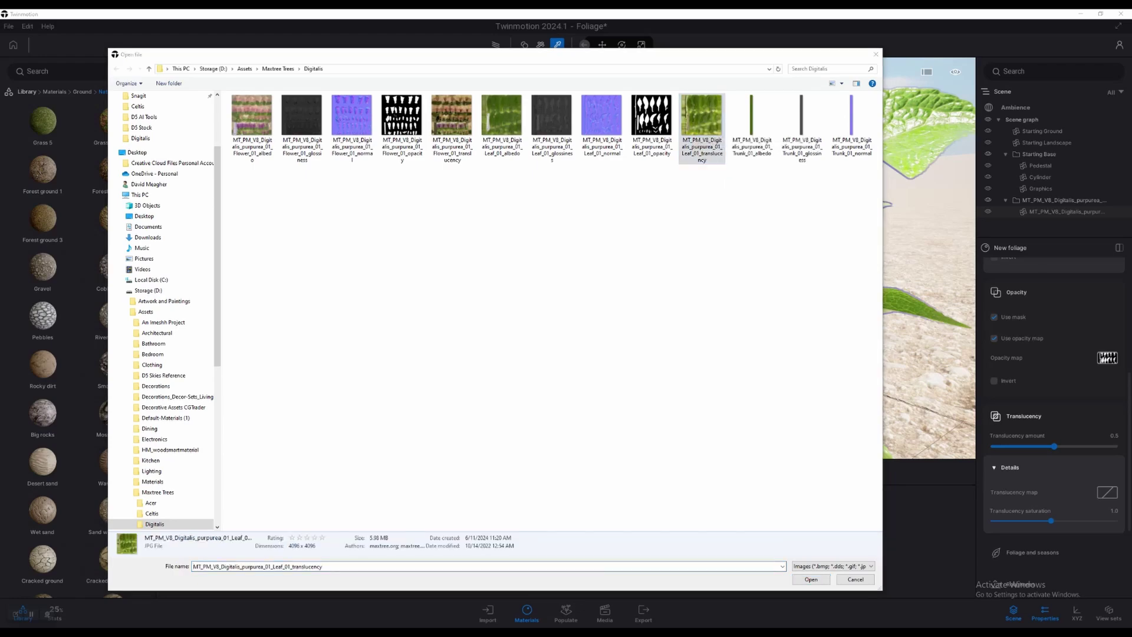
scroll(507, 322, "up", 5)
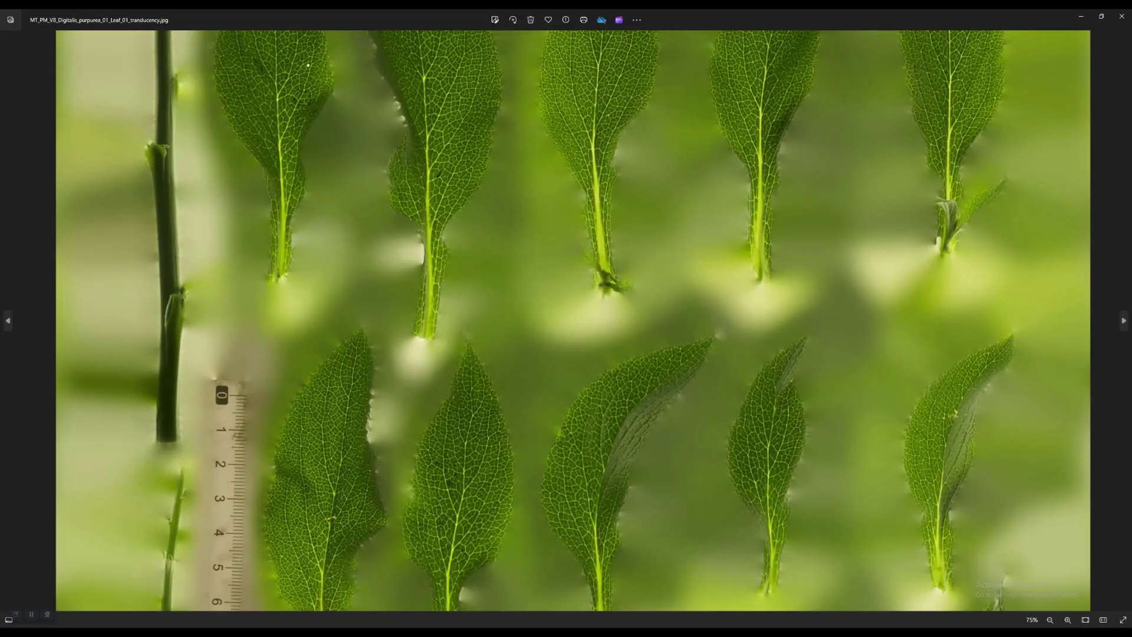
scroll(507, 321, "down", 4)
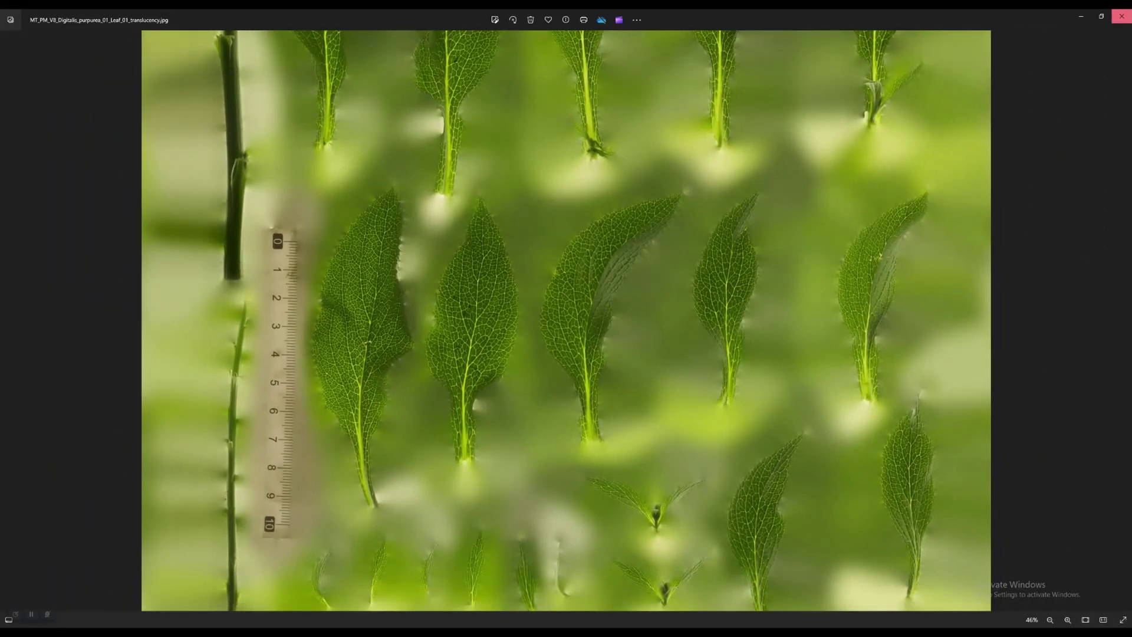
Step: Close the image preview and load MT_PM_V8_Digitalis_purpurea_01_Leaf_01_translucency as the foliage material's translucency map
left_click(1121, 16)
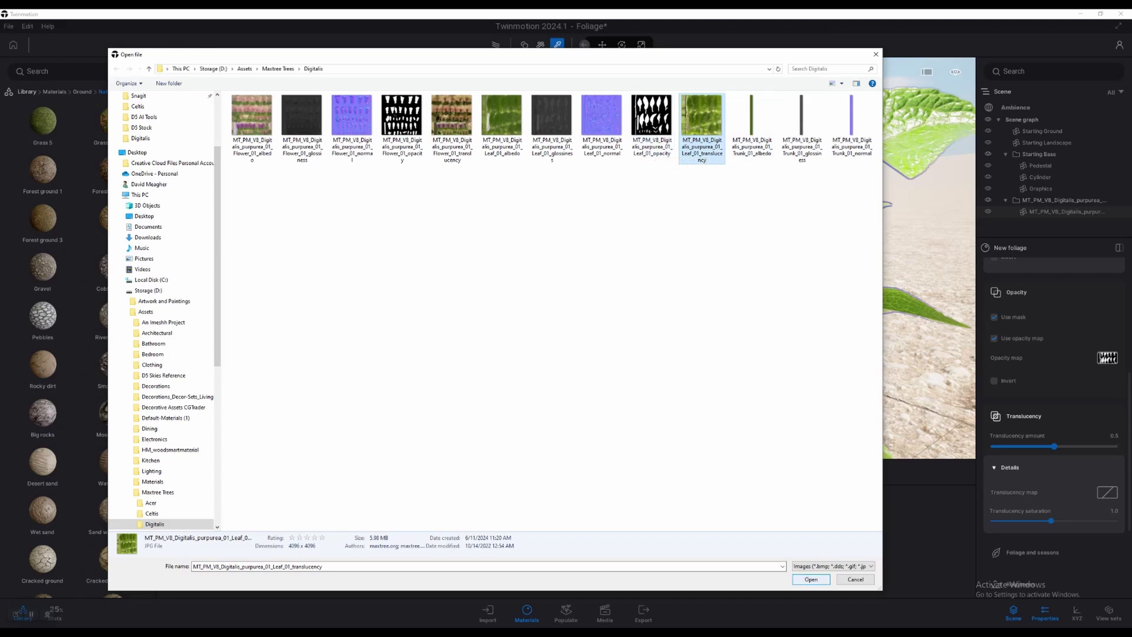
key("Return")
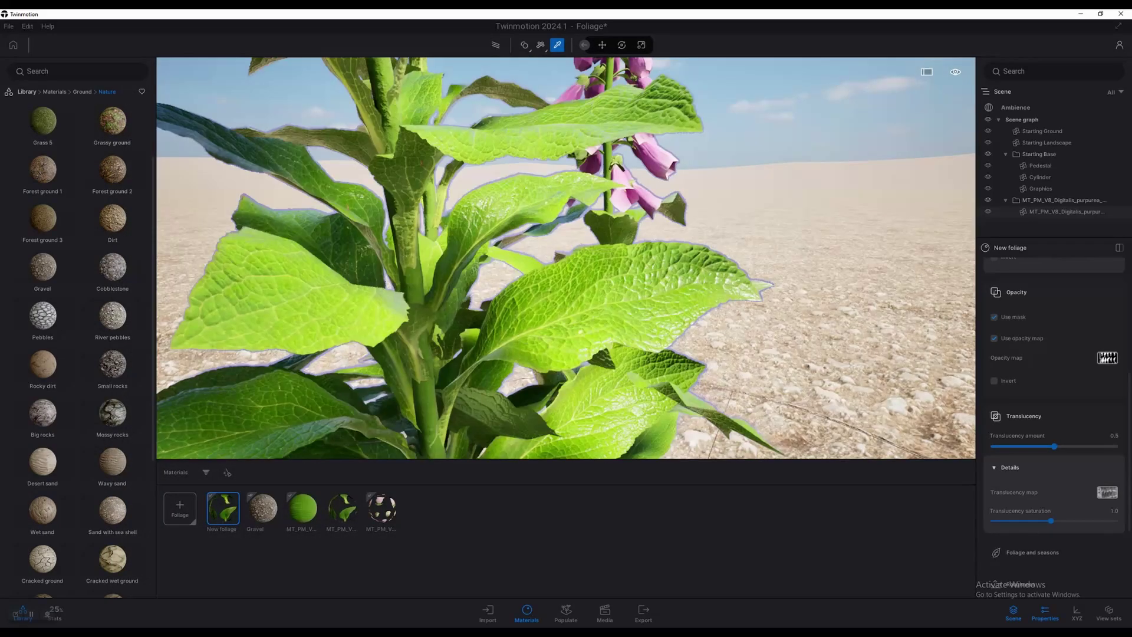
key("w")
mouse_move(877, 320)
right_mouse_down()
mouse_move(884, 354)
mouse_move(876, 320)
right_mouse_up()
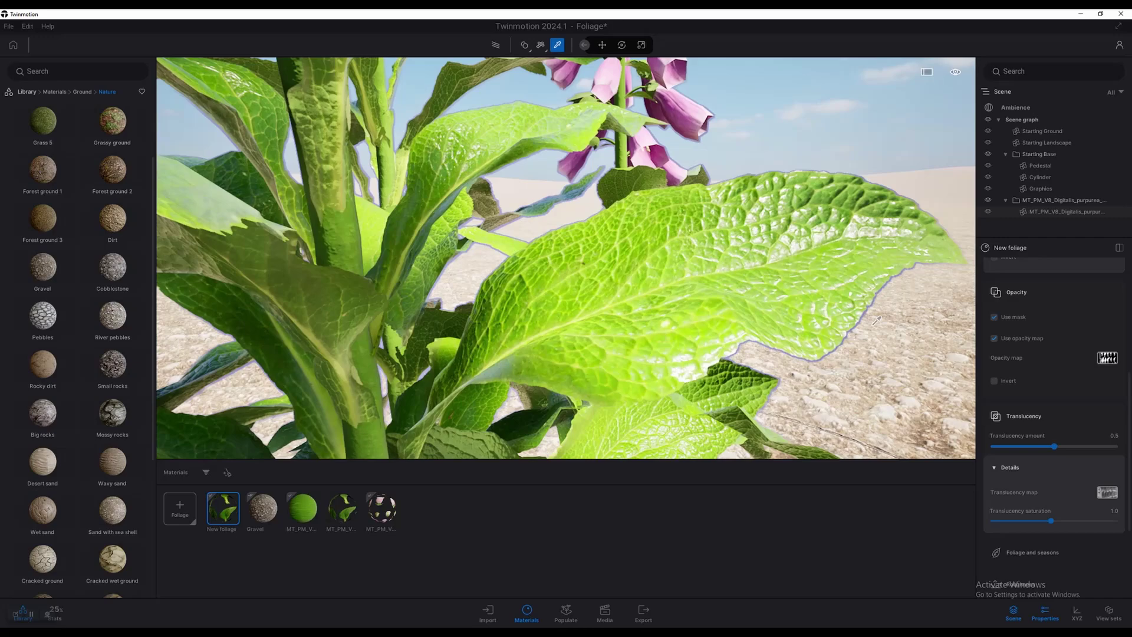
Step: Try a translucency amount of 1.0 on the foliage material, check the leaves, and return the amount to 0.5
left_click_drag(1054, 446, 1114, 446)
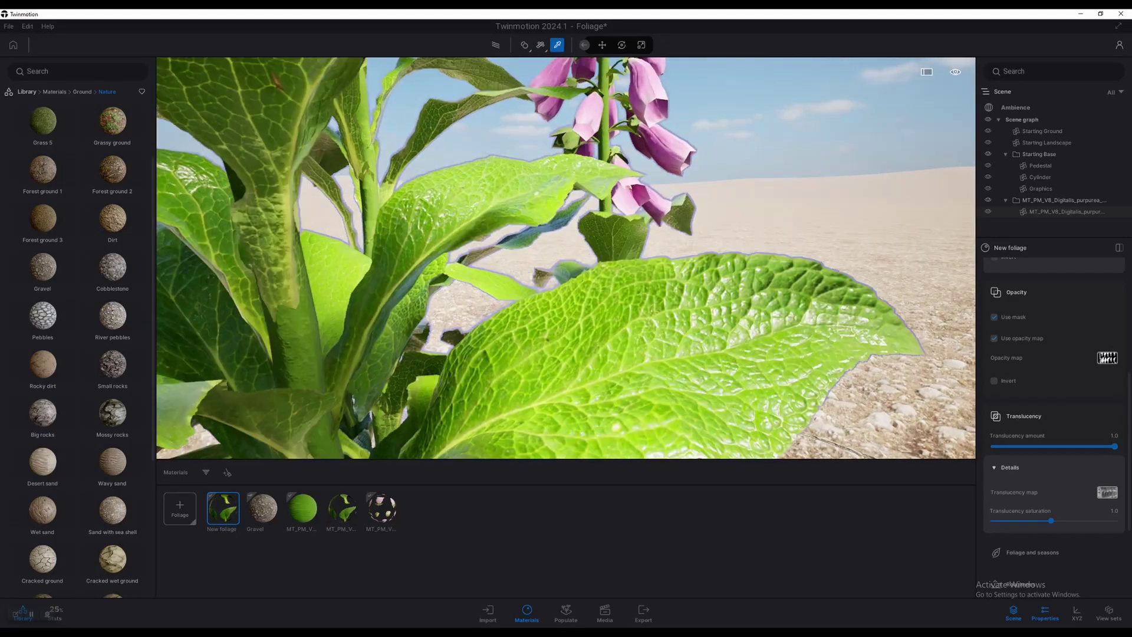
scroll(662, 234, "up", 5)
scroll(662, 235, "down", 3)
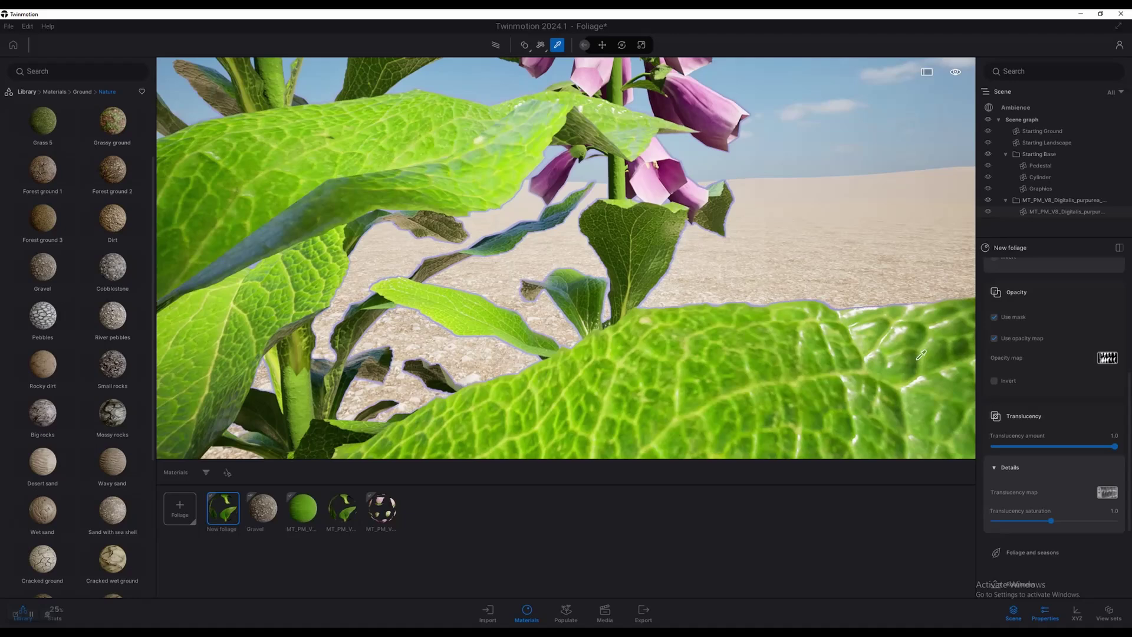
mouse_move(1114, 446)
left_mouse_down()
mouse_move(993, 447)
mouse_move(1115, 446)
mouse_move(1048, 446)
left_mouse_up()
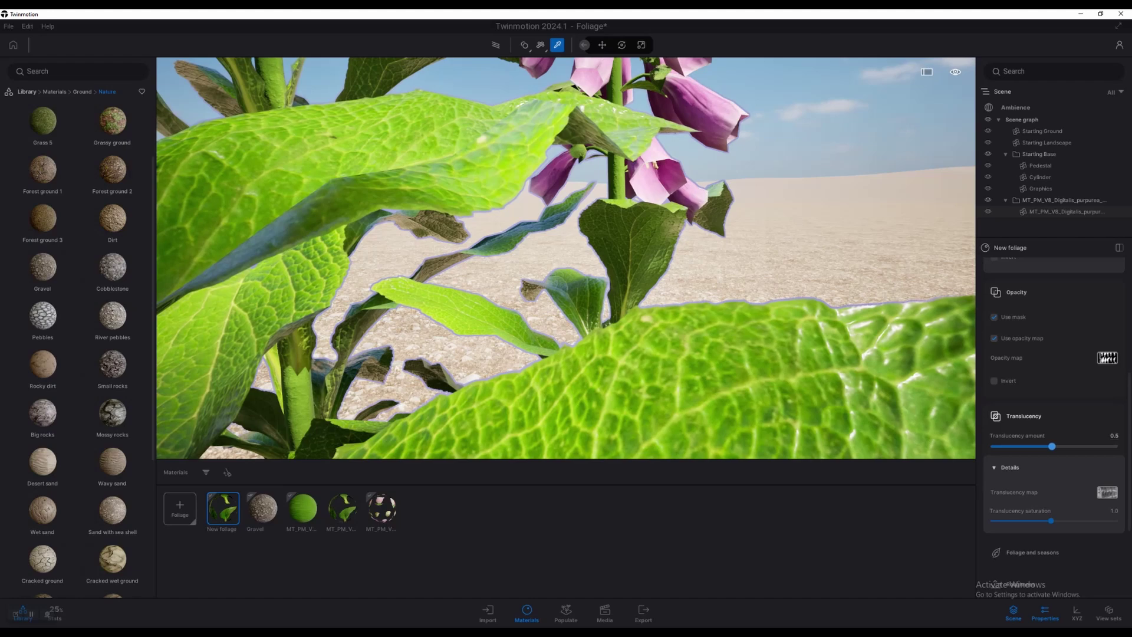
scroll(619, 355, "down", 3)
middle_click_drag(566, 413, 620, 355)
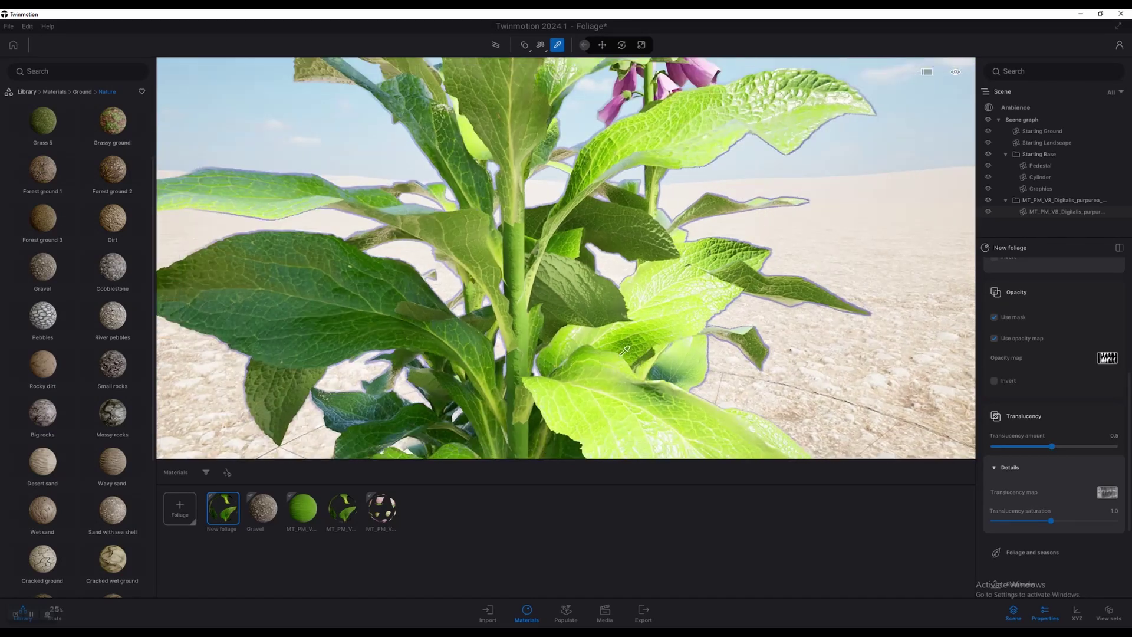
Step: Switch the material's foliage and seasons setting to Force season, run through the season range, and leave it at the starting end
scroll(1054, 383, "down", 3)
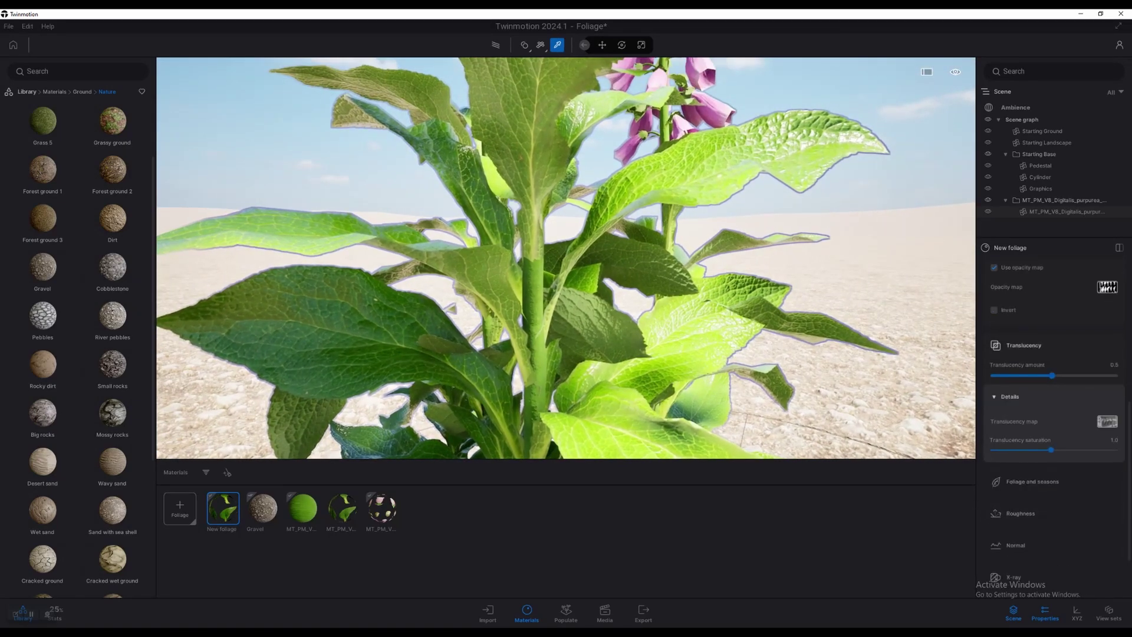
left_click(1031, 481)
scroll(1054, 482, "down", 2)
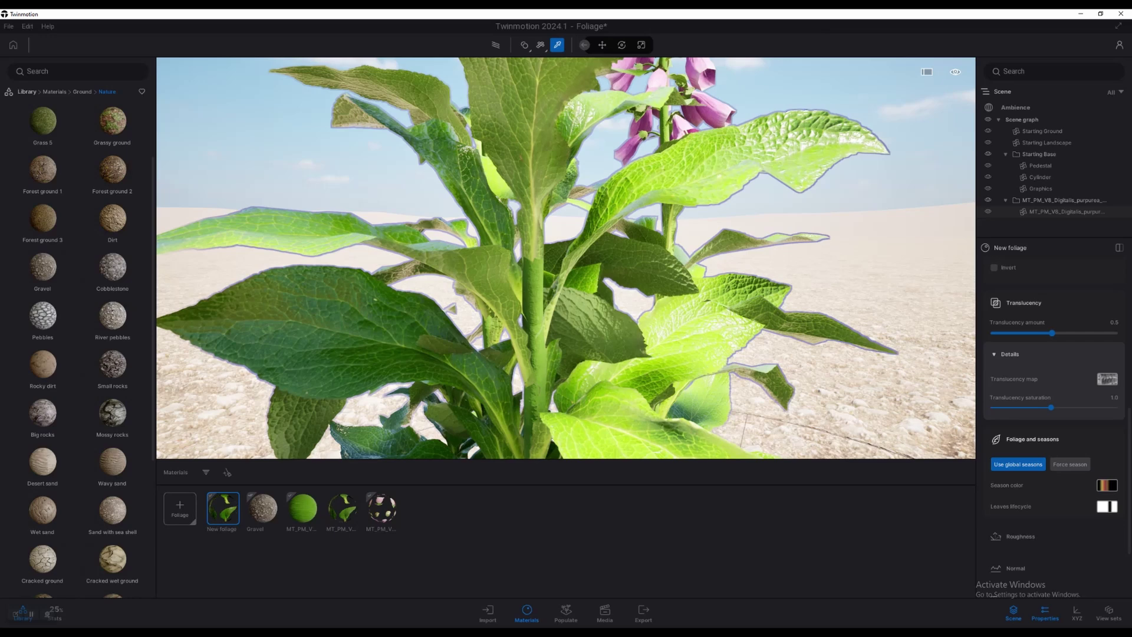
scroll(1054, 419, "down", 1)
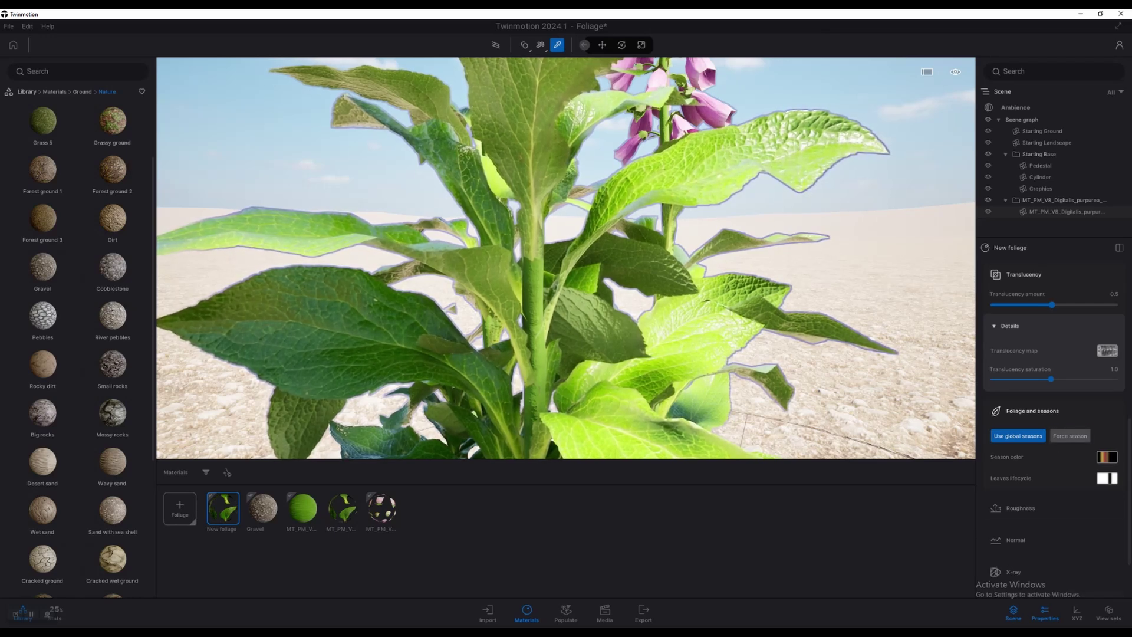
left_click(1070, 435)
left_click_drag(994, 468, 1104, 468)
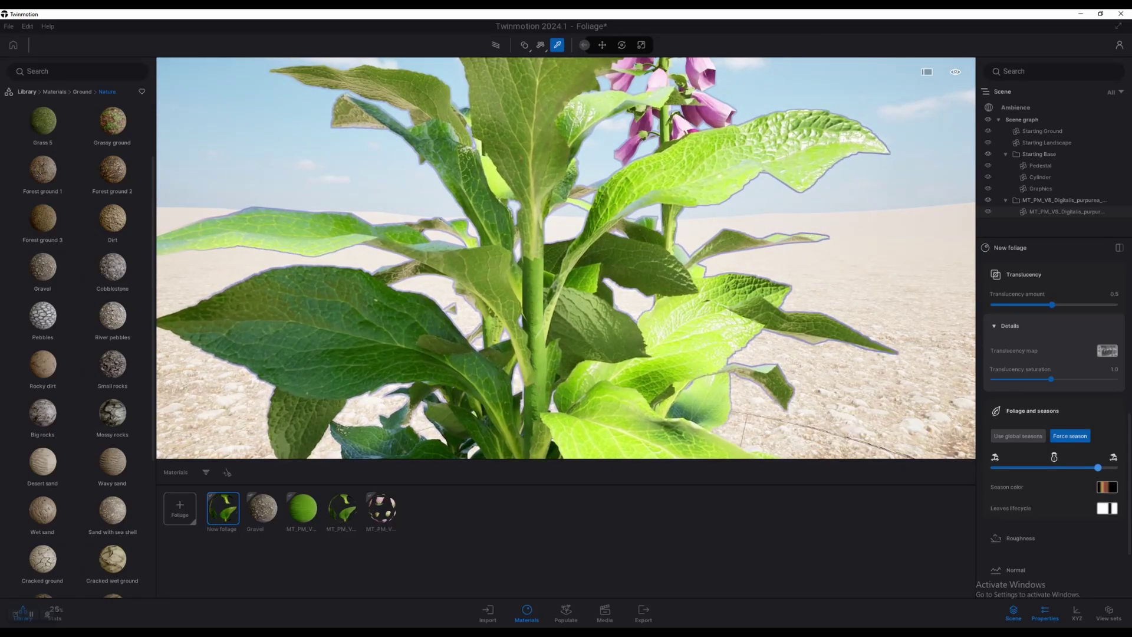
left_click_drag(1084, 467, 993, 467)
Step: Pick Season mask 03 as the foliage material's leaves lifecycle and check the plant
scroll(942, 438, "down", 5)
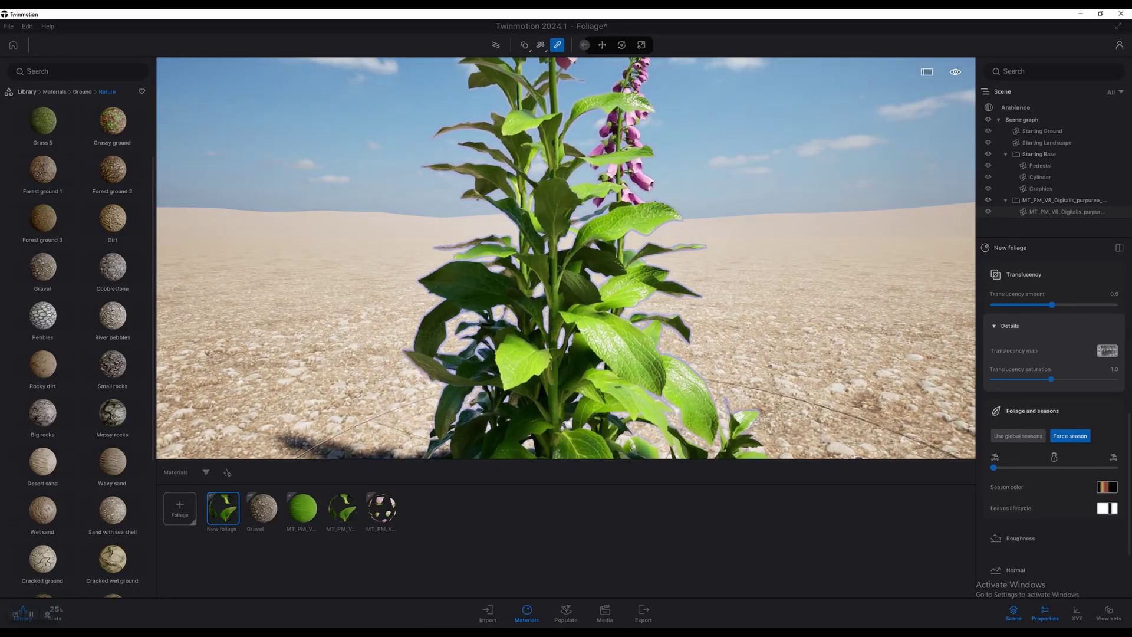
left_click(1107, 508)
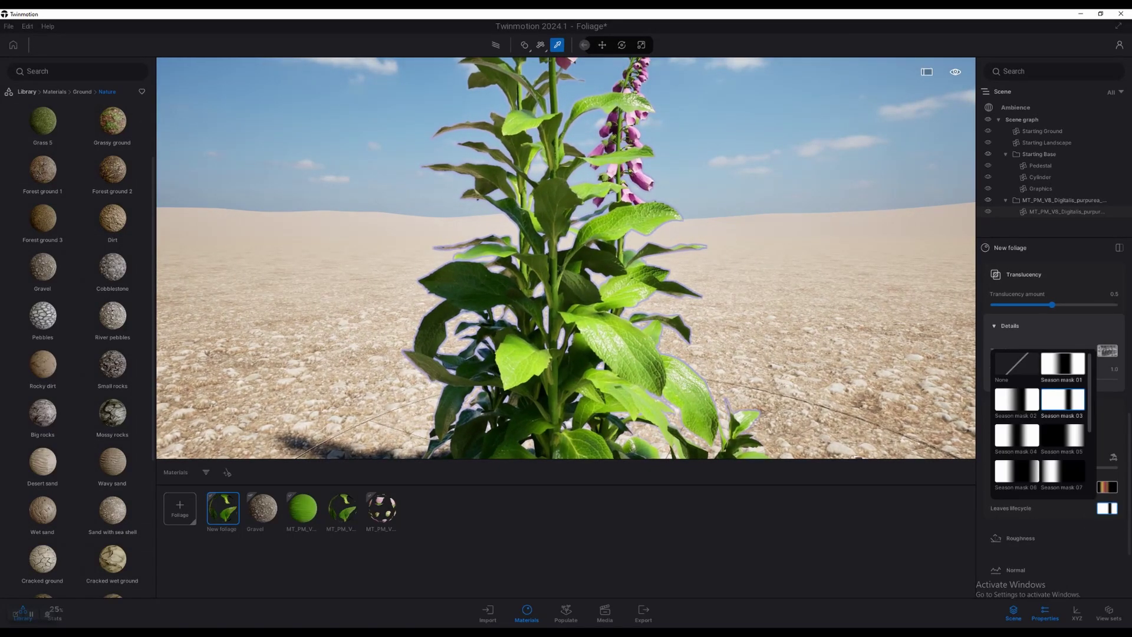
left_click(1063, 399)
scroll(705, 357, "up", 4)
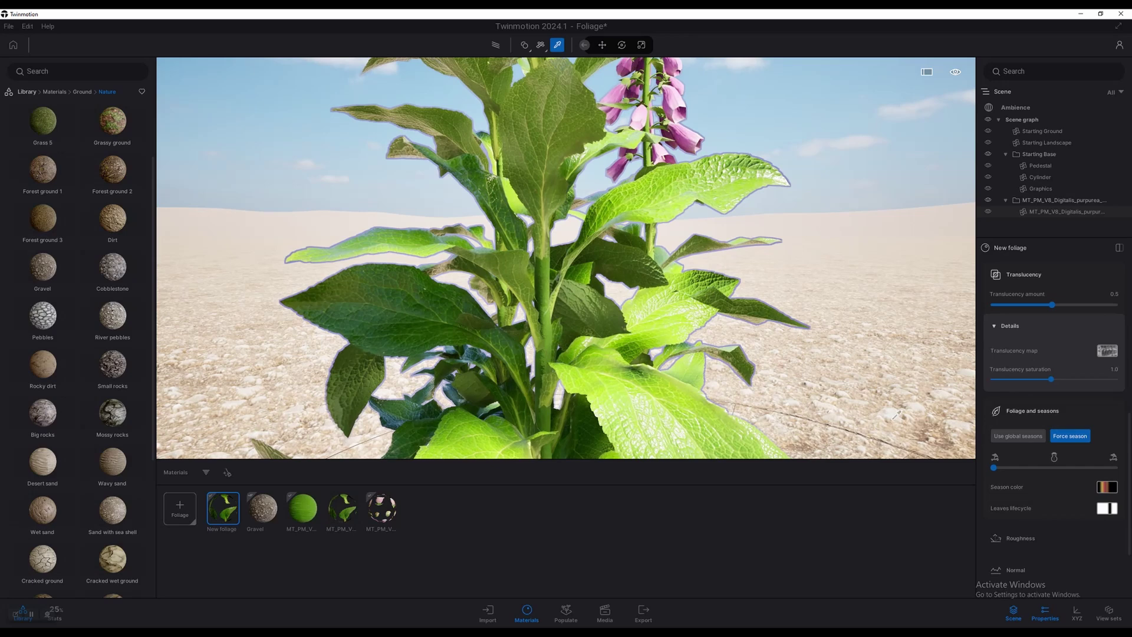
Step: Look over the foliage material's remaining settings, down to Misc., and view the Digitalis plant from several angles
scroll(1054, 426, "down", 1)
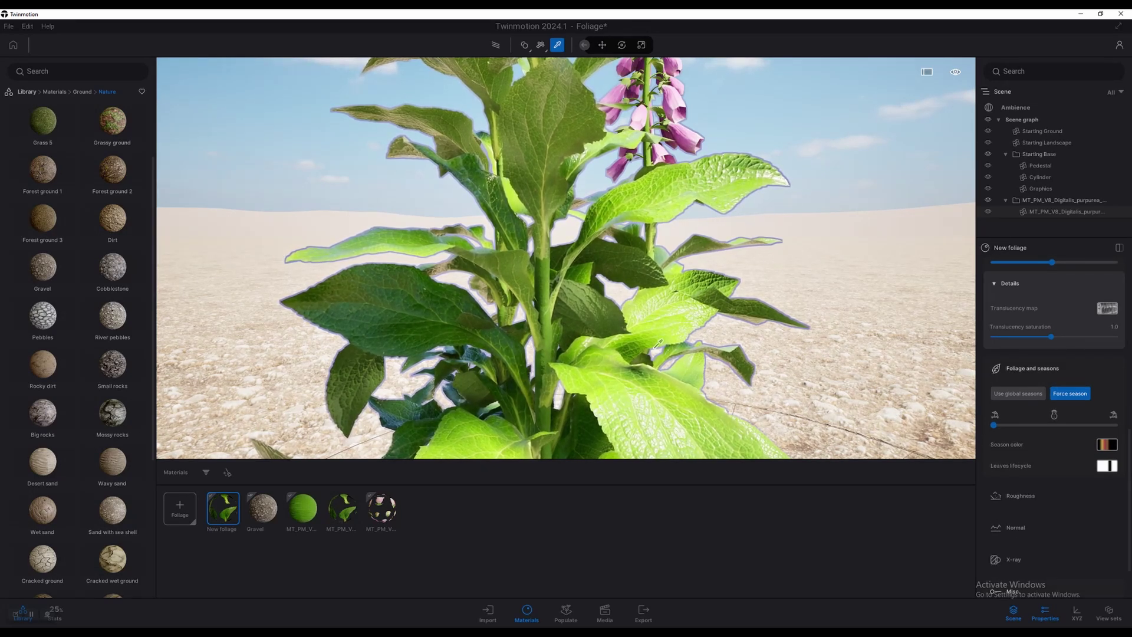
scroll(1054, 427, "down", 1)
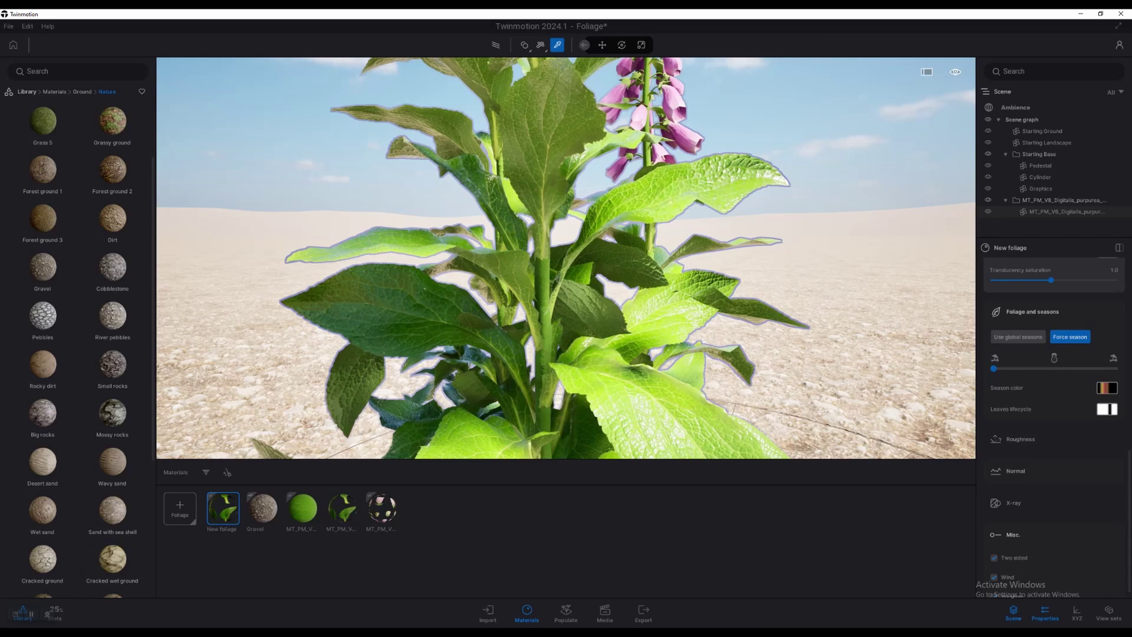
scroll(1054, 427, "down", 1)
scroll(819, 403, "down", 5)
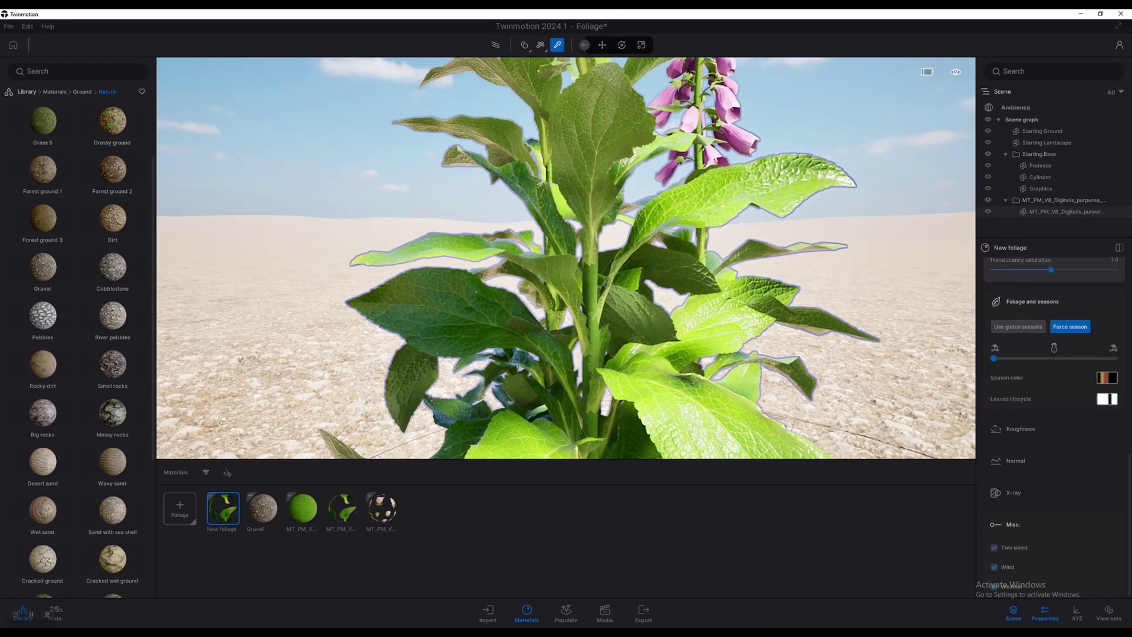
scroll(754, 318, "up", 5)
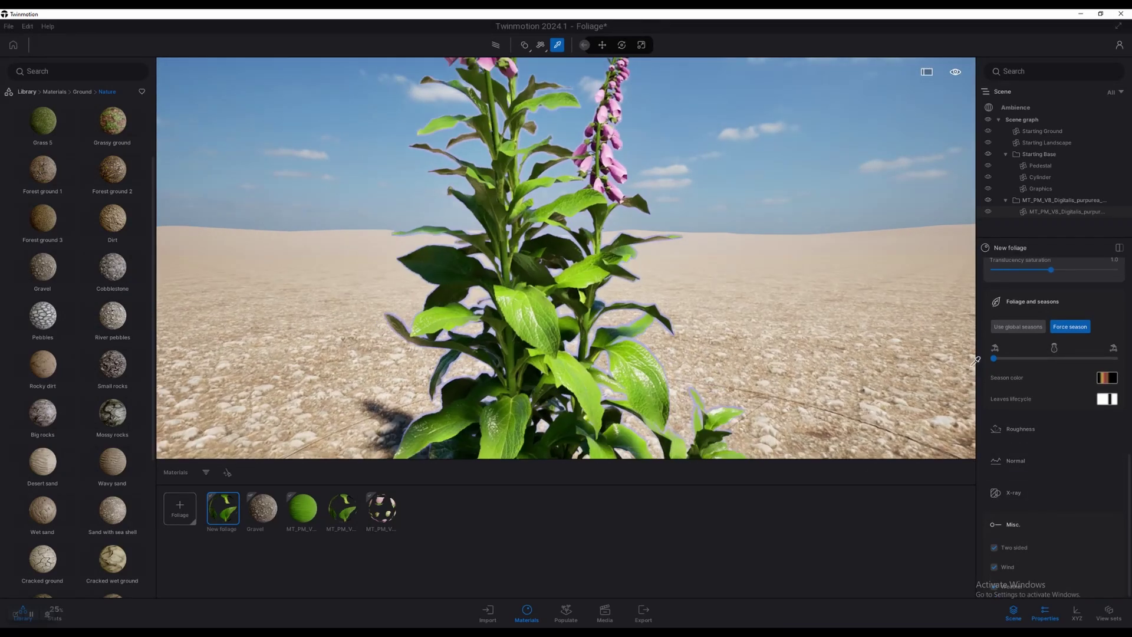
scroll(583, 278, "down", 2)
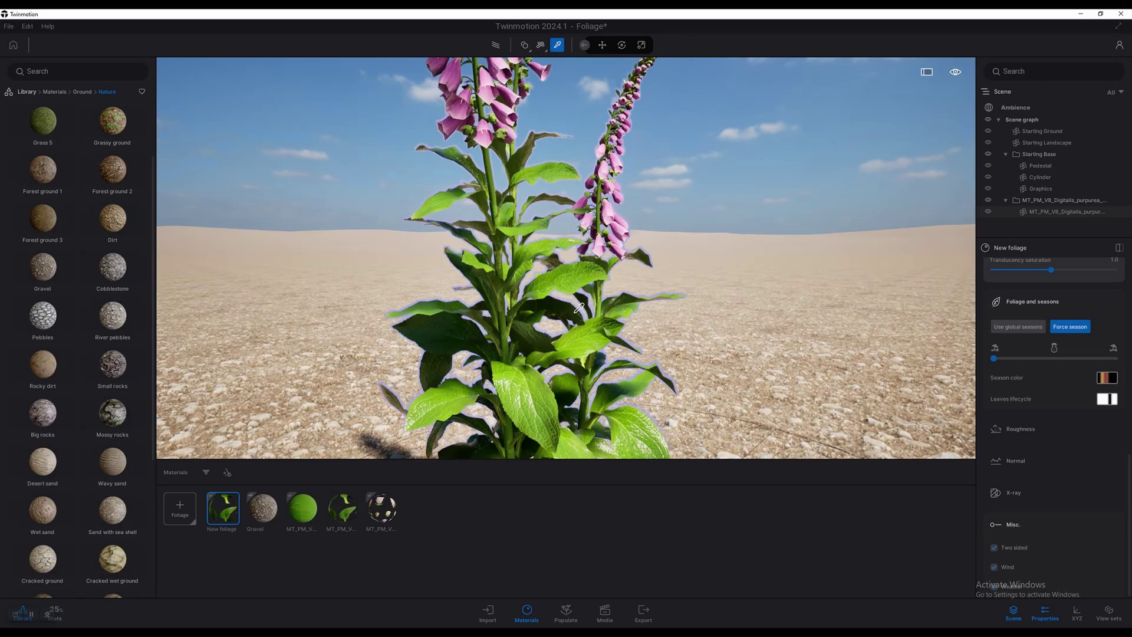
scroll(583, 277, "up", 3)
scroll(583, 278, "down", 2)
right_click_drag(583, 278, 496, 260)
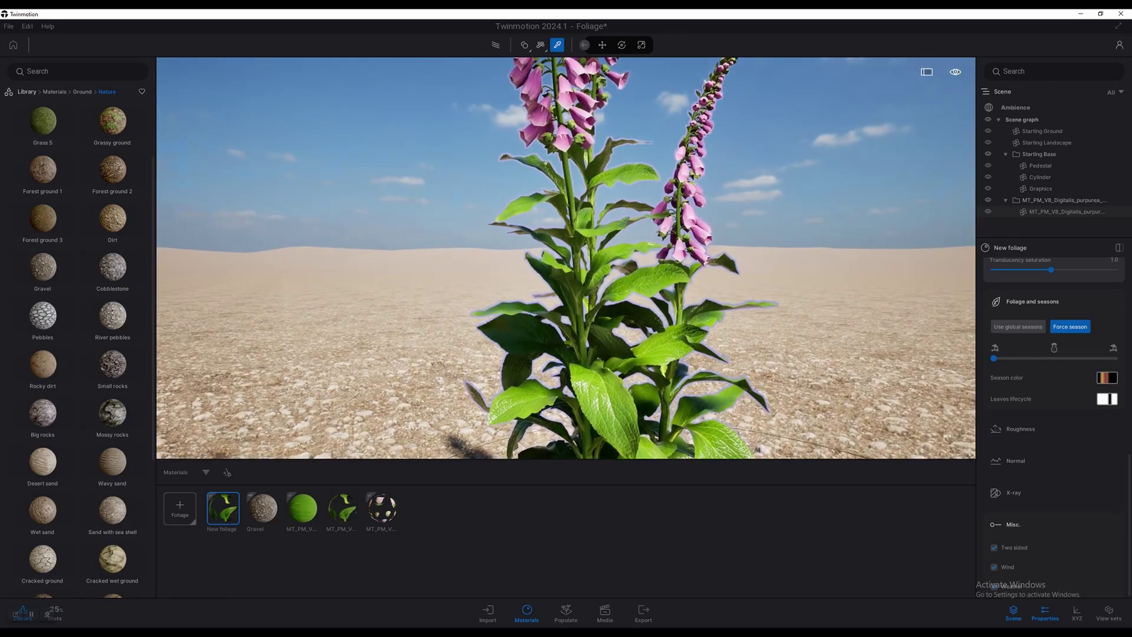
key("e")
right_click_drag(692, 320, 570, 311)
key("d")
key("q")
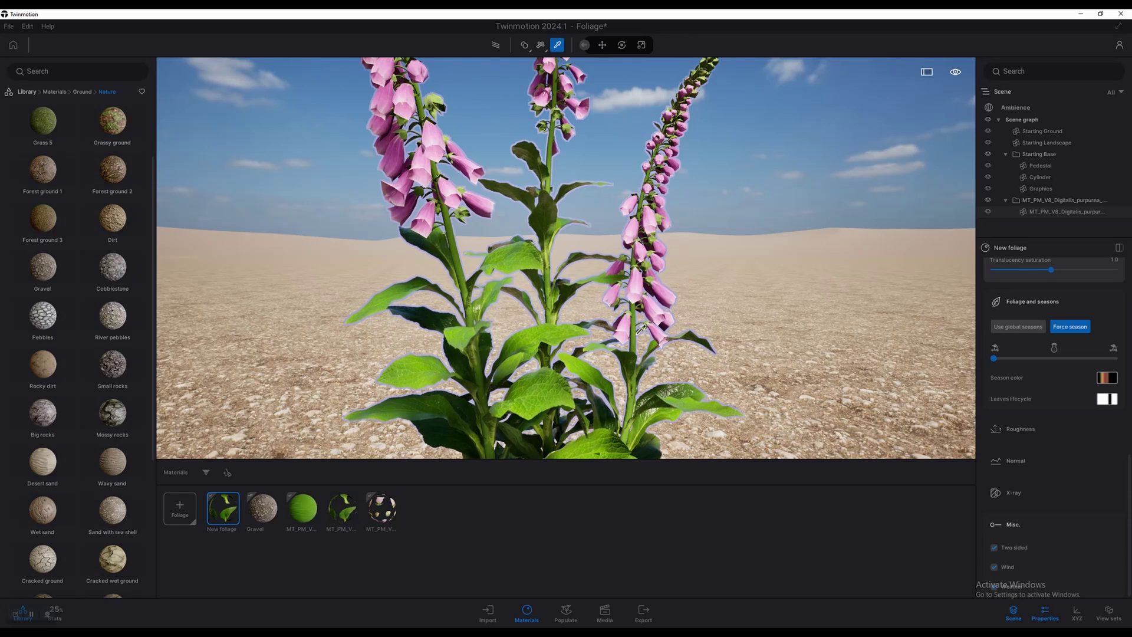
Step: Examine the Digitalis leaves and flowers from a distance and up close
scroll(613, 321, "down", 3)
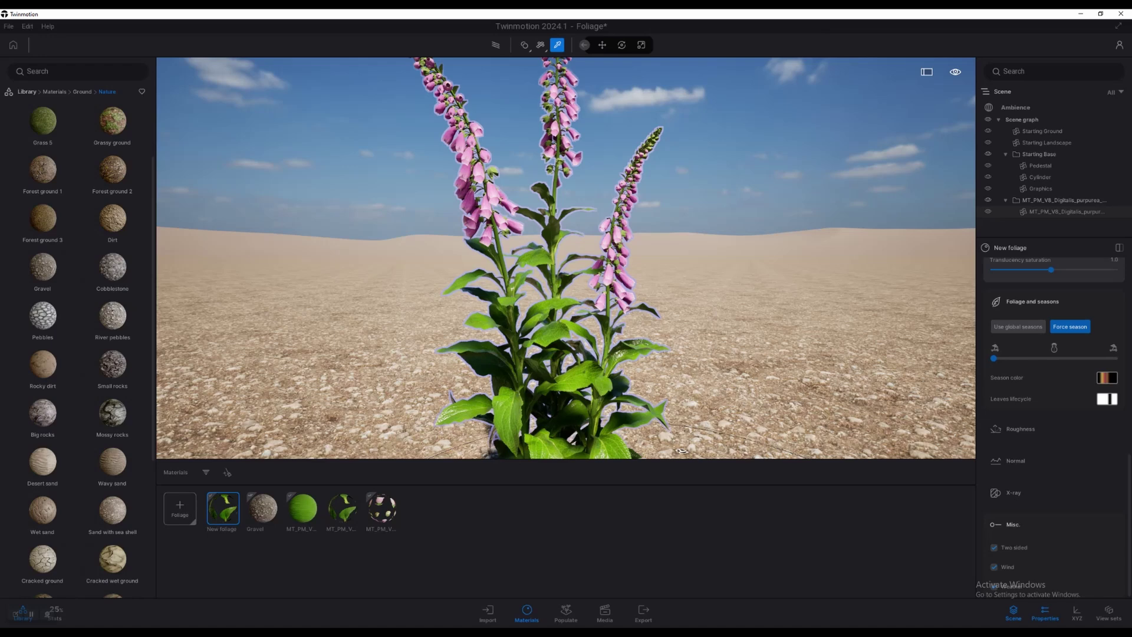
scroll(644, 352, "up", 5)
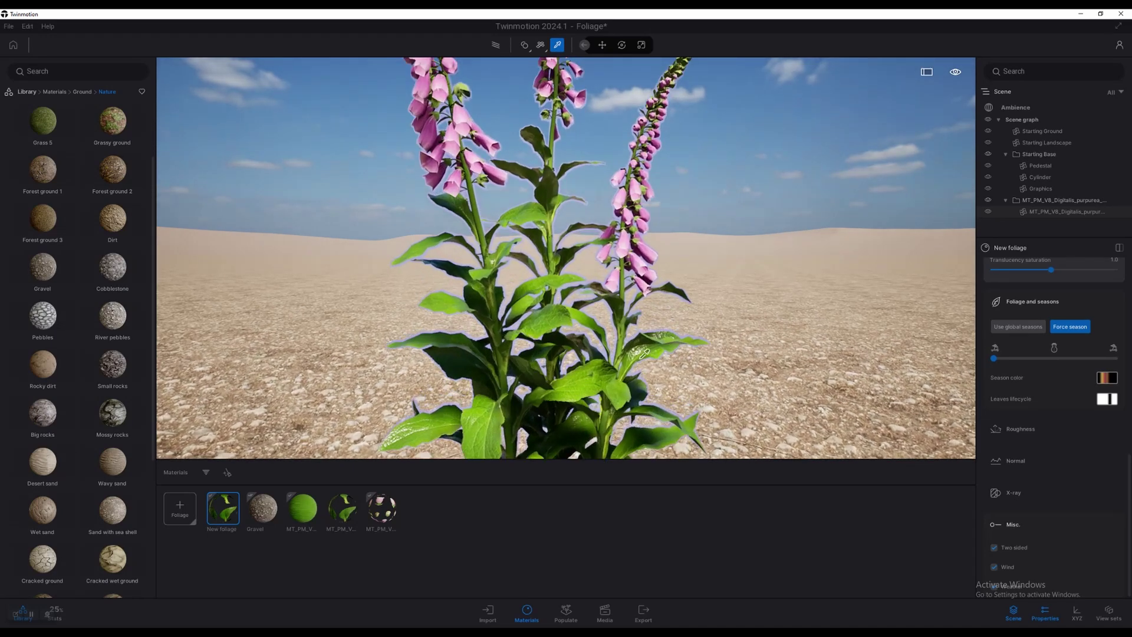
scroll(592, 337, "up", 5)
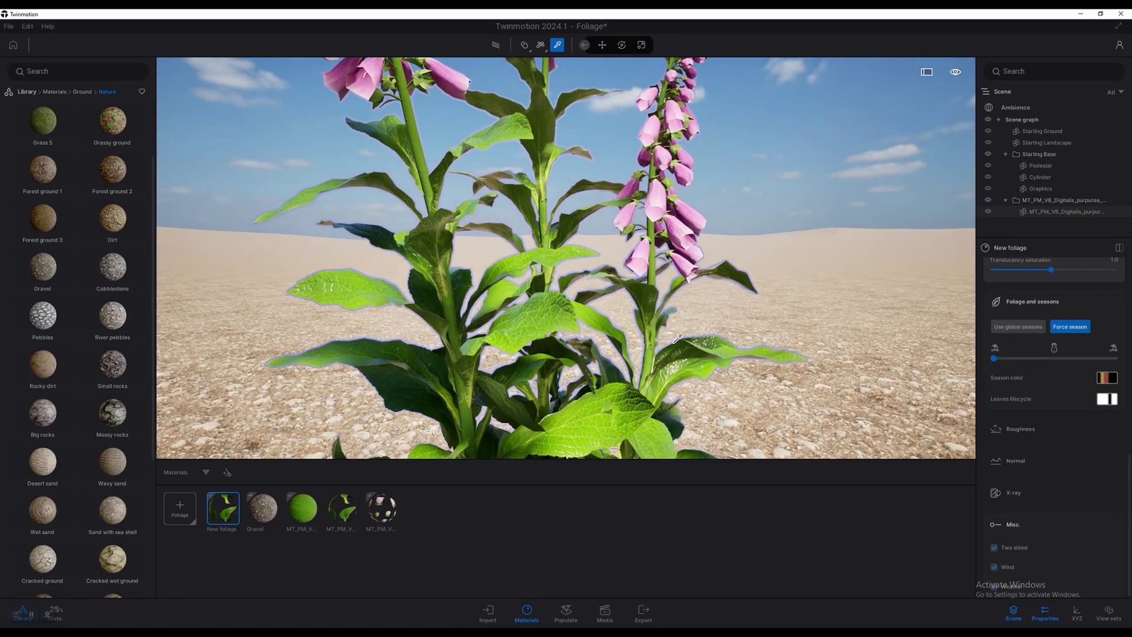
left_click(661, 253)
scroll(661, 254, "up", 3)
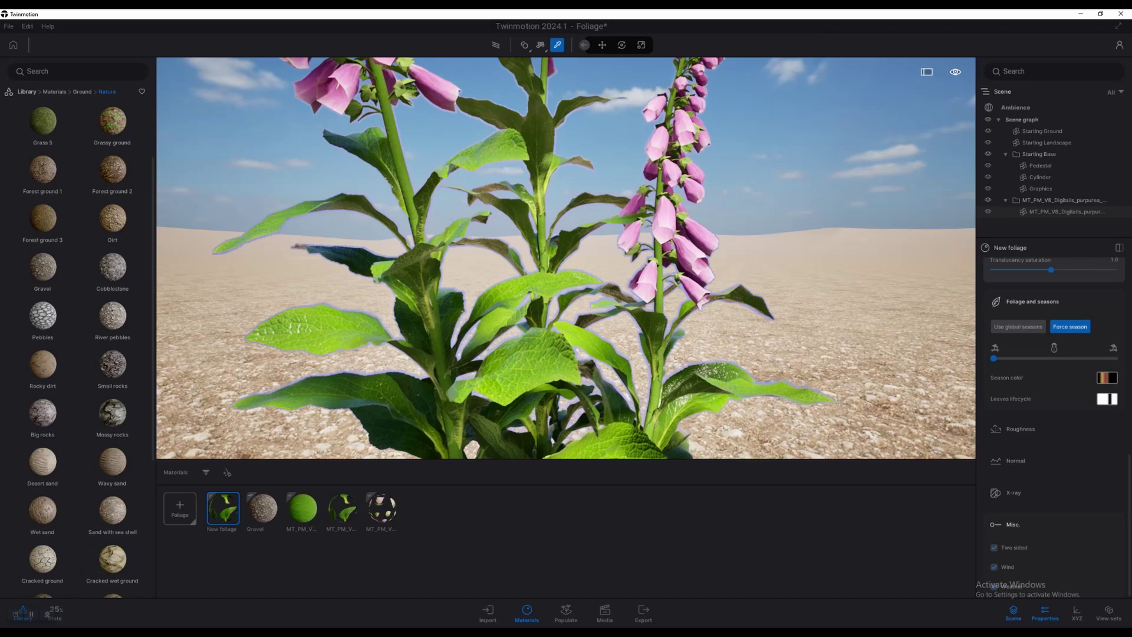
scroll(472, 326, "up", 3)
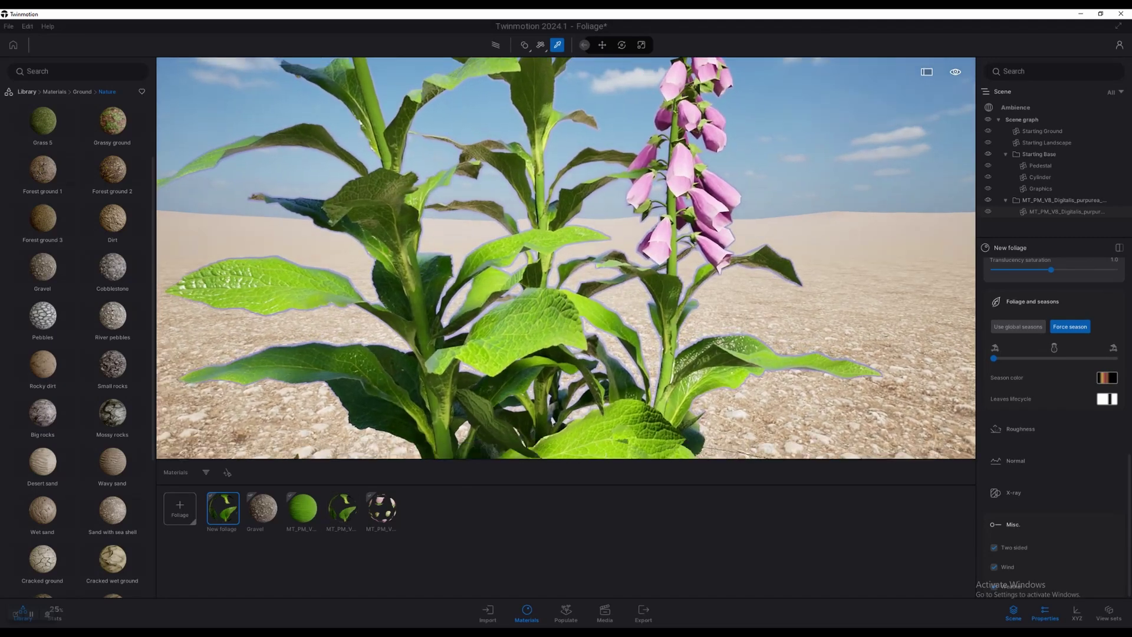
left_click(477, 322)
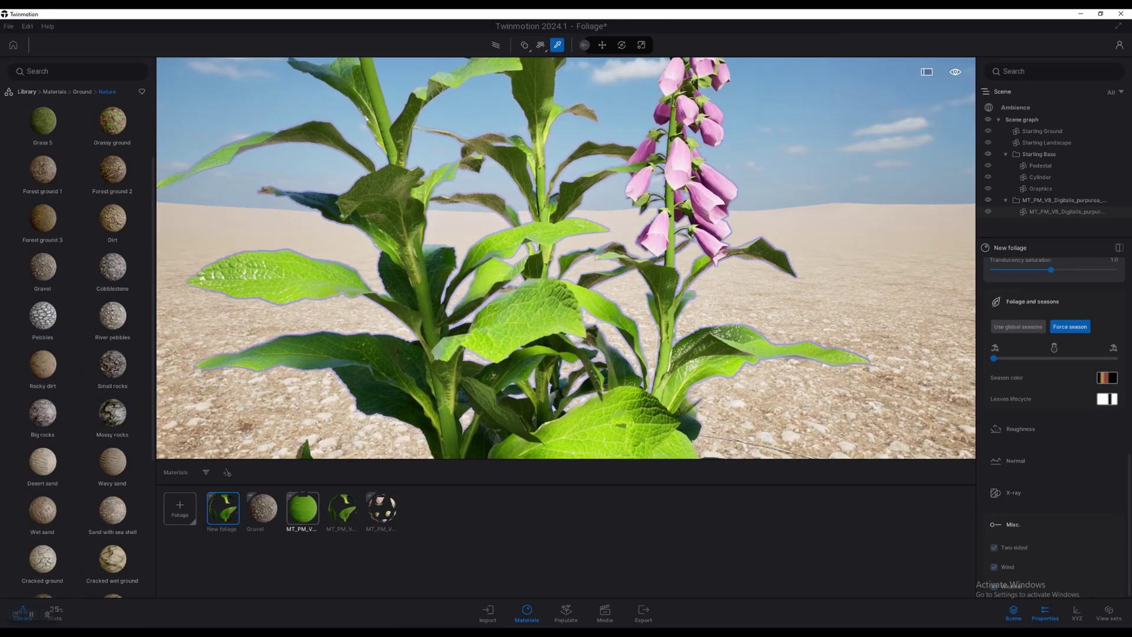
key("e")
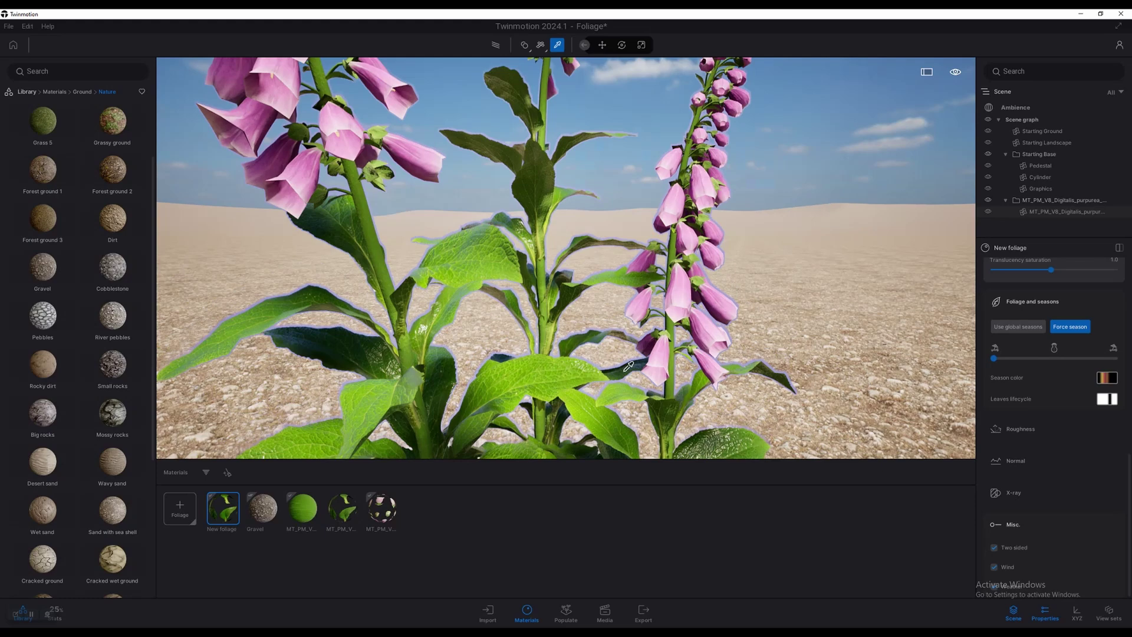
key("q")
Step: Inspect the normal map of the original MT_PM_V8_Digitalis_purpurea_01_Leaf_01 material and return to the New foliage material
left_click(342, 507)
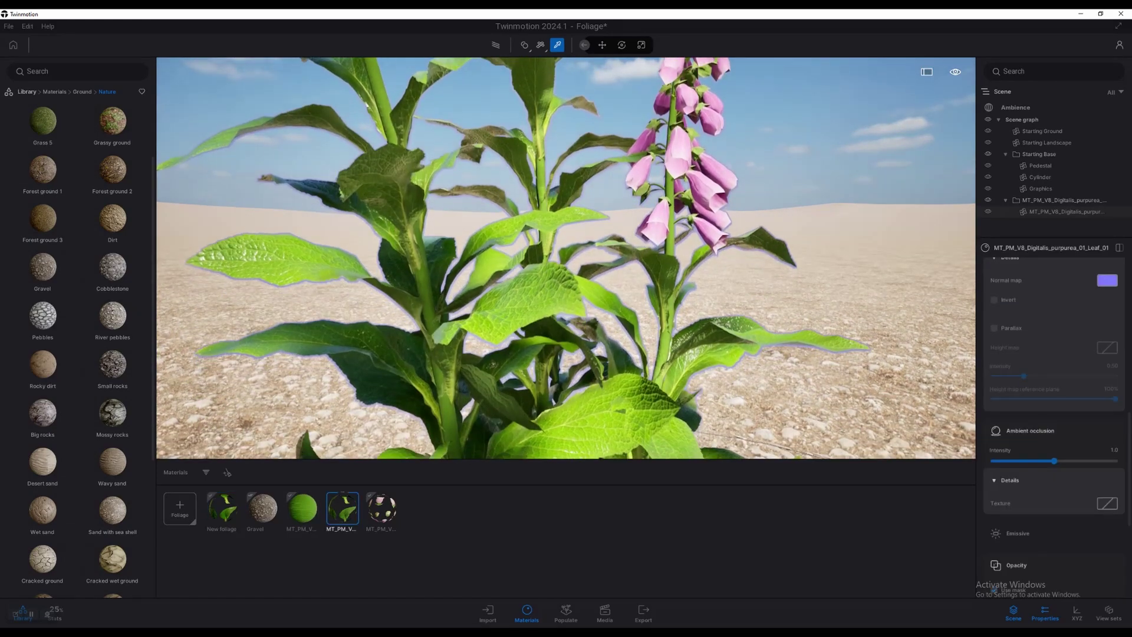
scroll(1053, 413, "up", 5)
scroll(1053, 412, "down", 1)
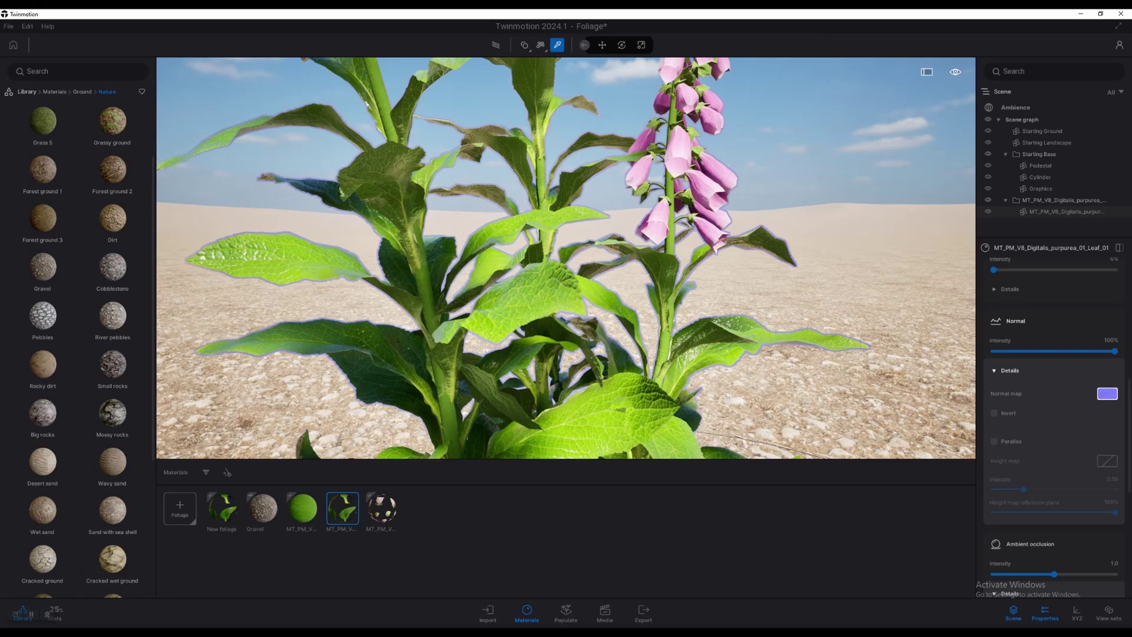
left_click(1107, 393)
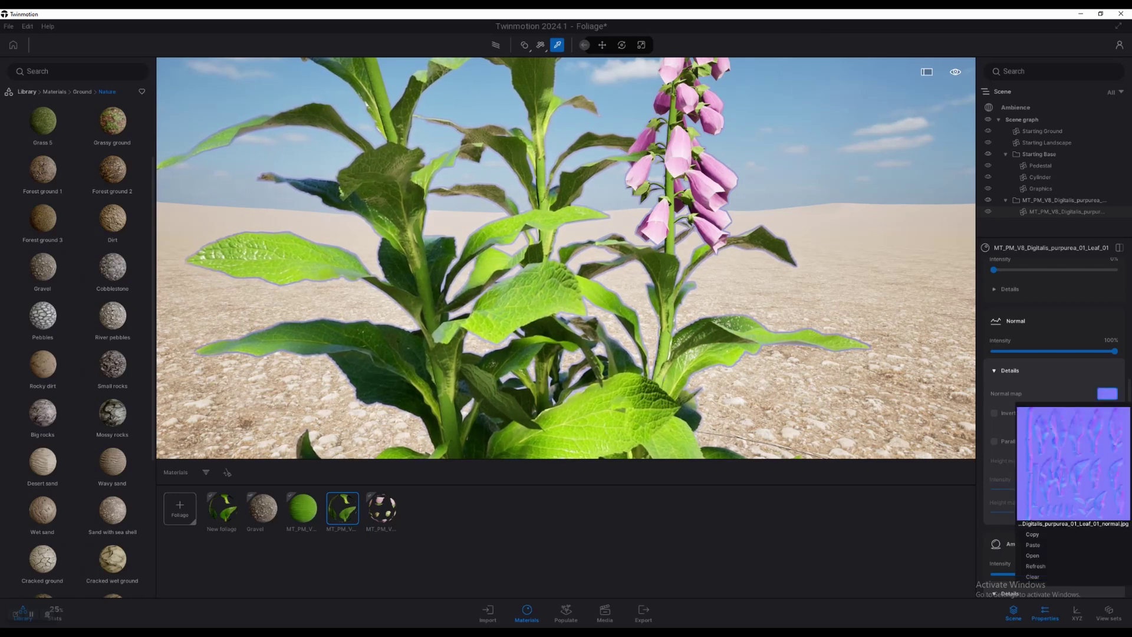
left_click(222, 508)
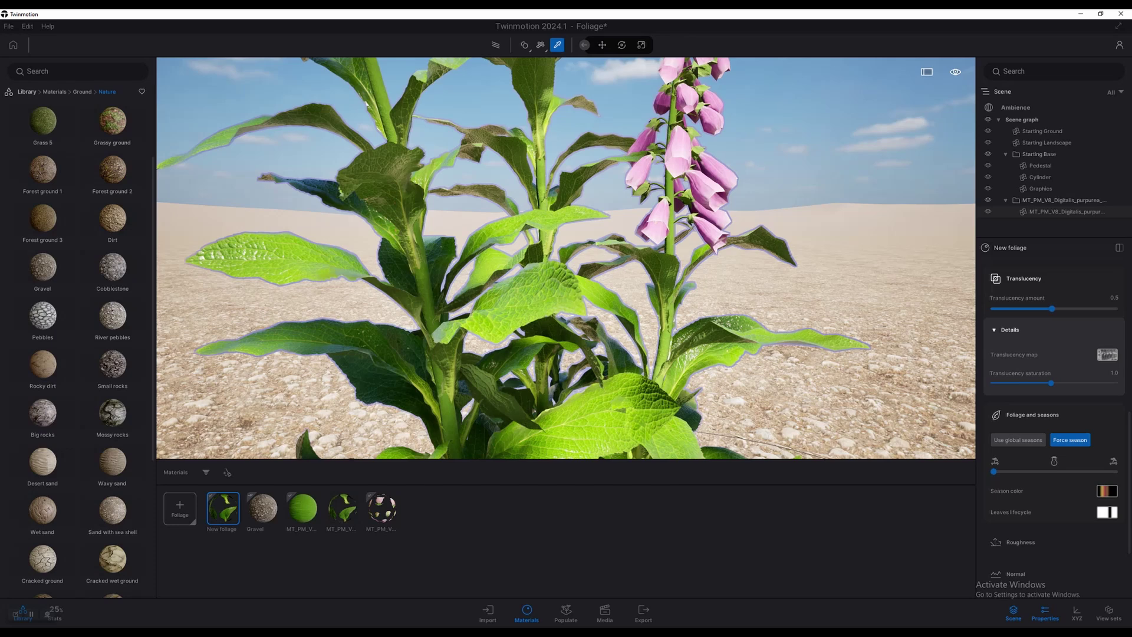
Step: Leave the material picker and examine the whole Digitalis plant from farther away
scroll(497, 313, "up", 2)
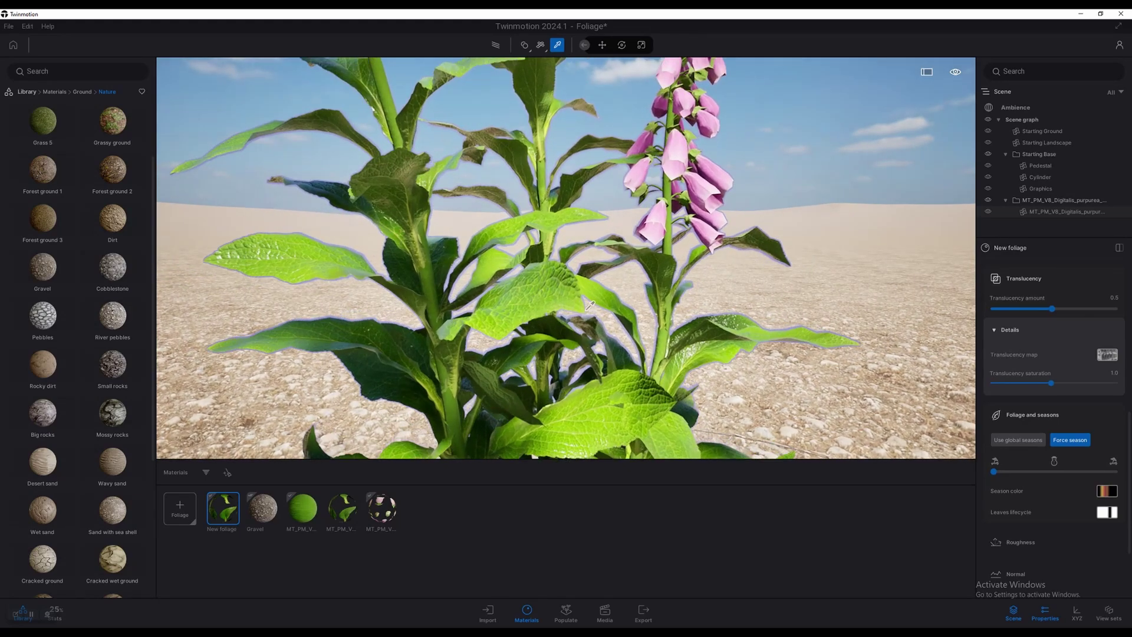
scroll(591, 311, "down", 3)
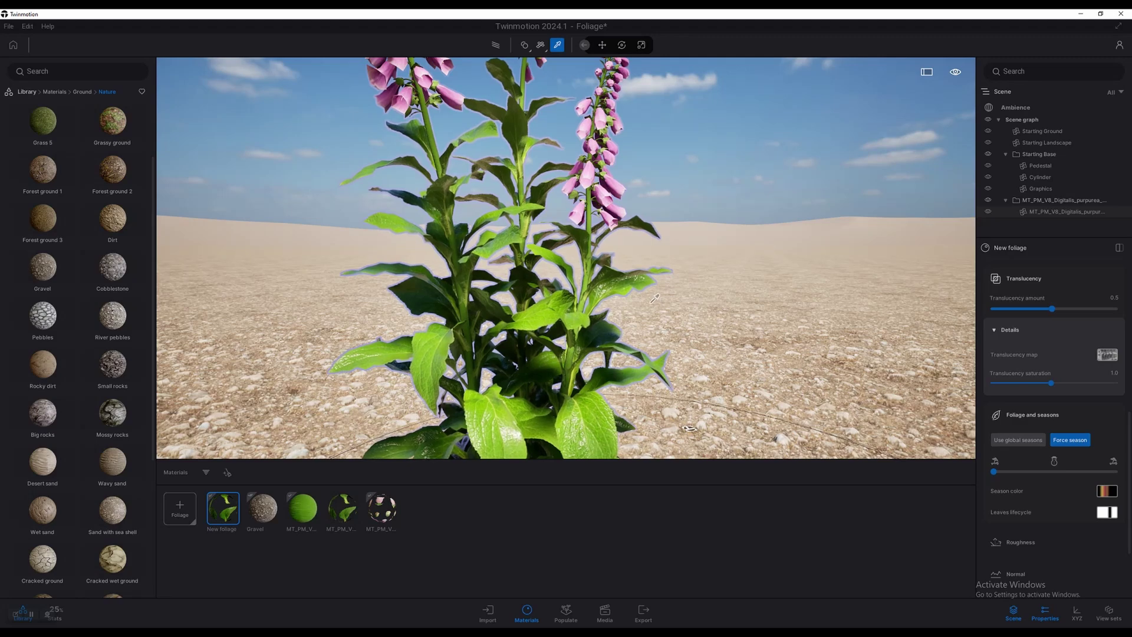
scroll(494, 239, "down", 2)
key("Escape")
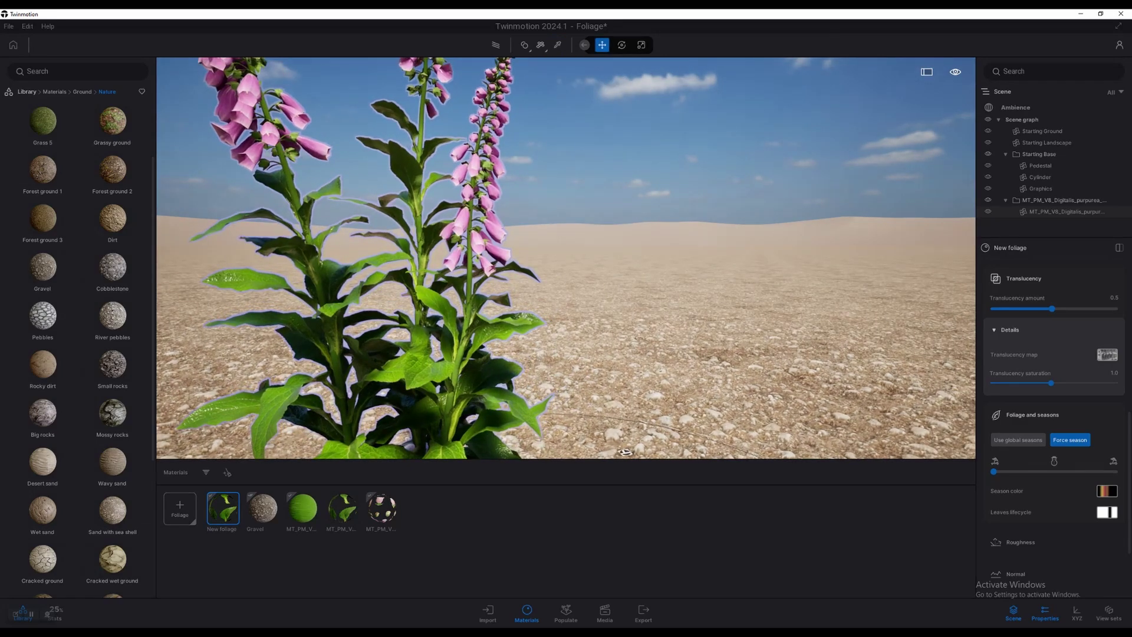
right_click_drag(494, 239, 433, 215)
scroll(566, 257, "down", 3)
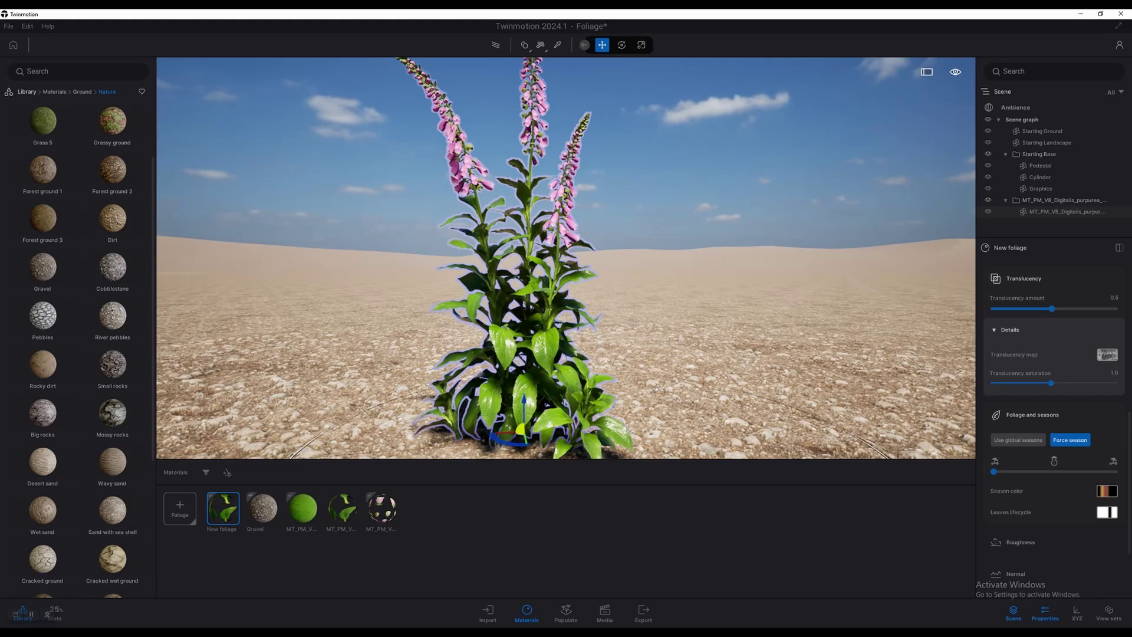
scroll(648, 383, "up", 1)
right_click_drag(648, 382, 647, 387)
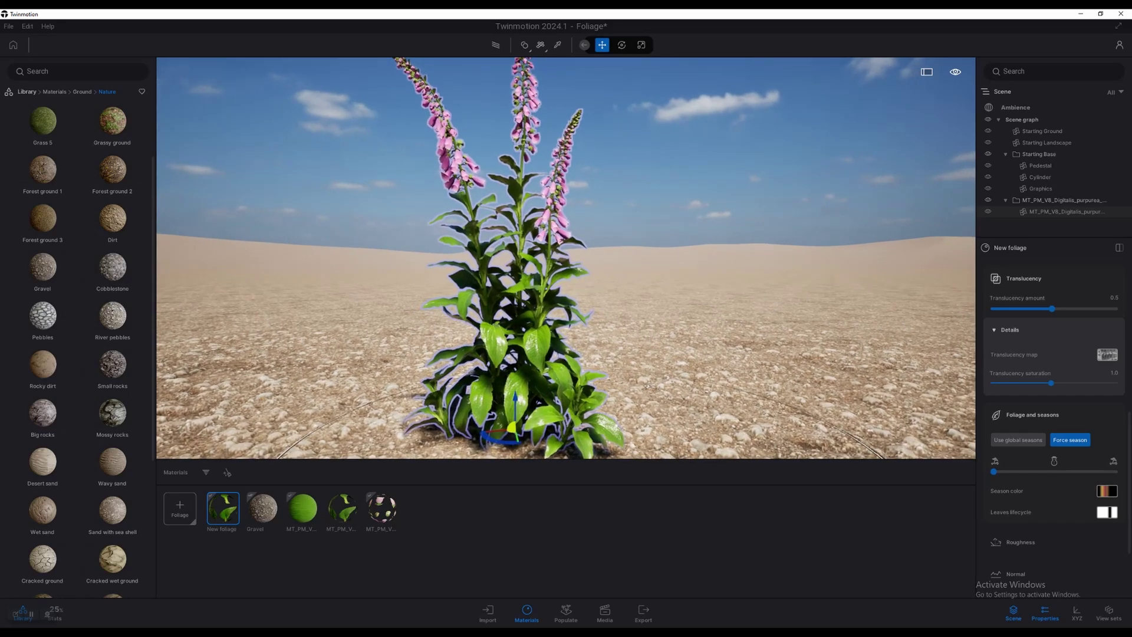